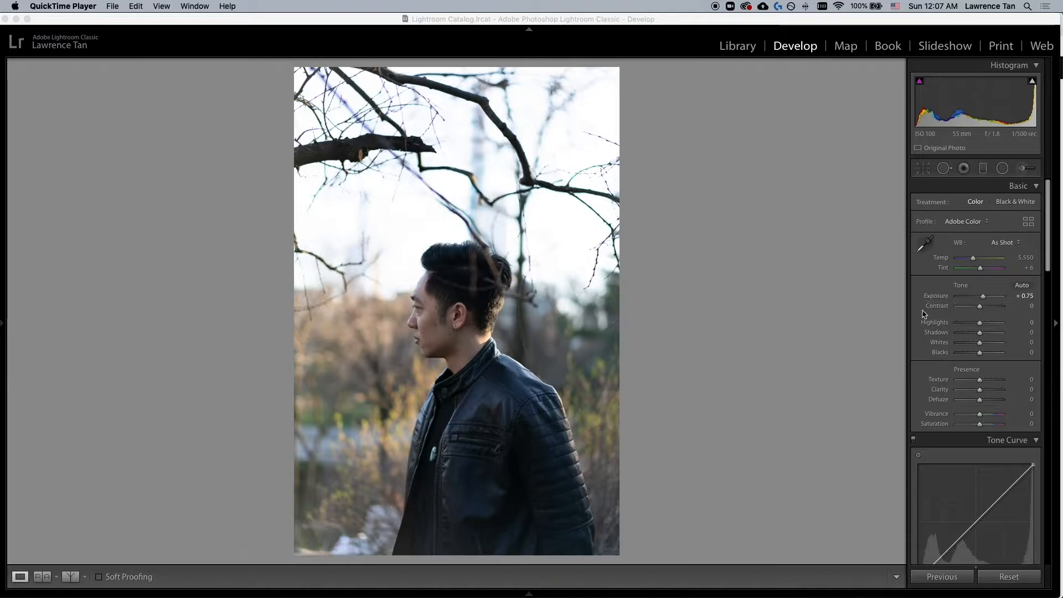
pyautogui.scroll(-20, 927, 304)
pyautogui.scroll(10, 923, 314)
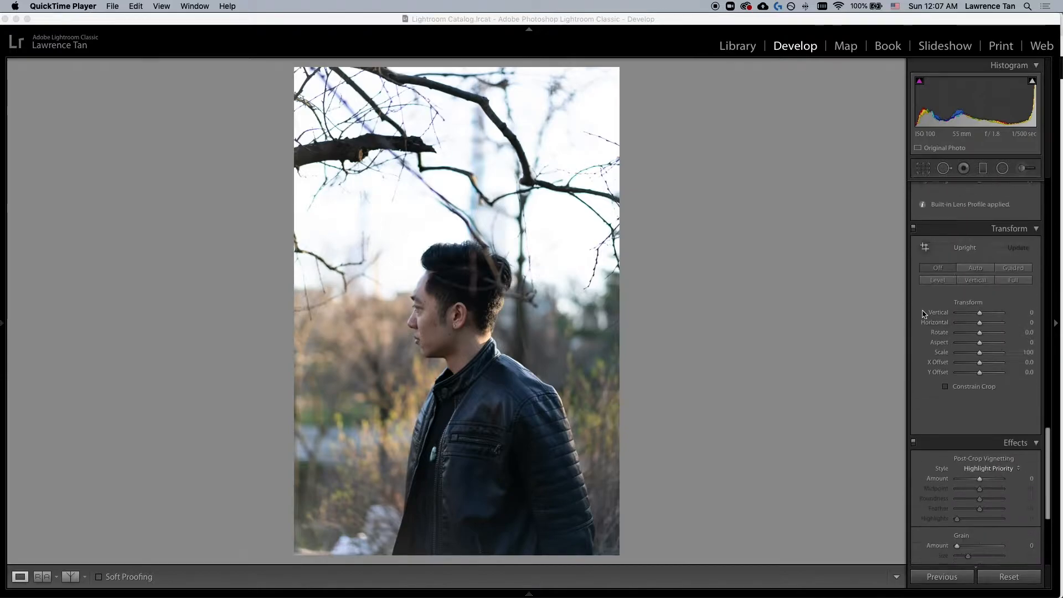
pyautogui.scroll(10, 923, 314)
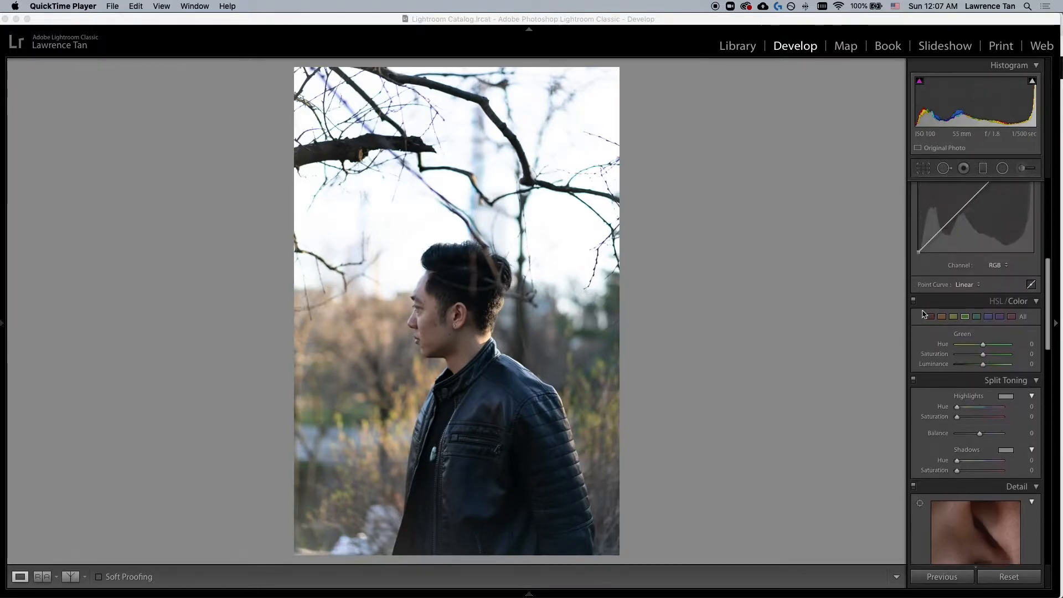
pyautogui.scroll(-1, 923, 312)
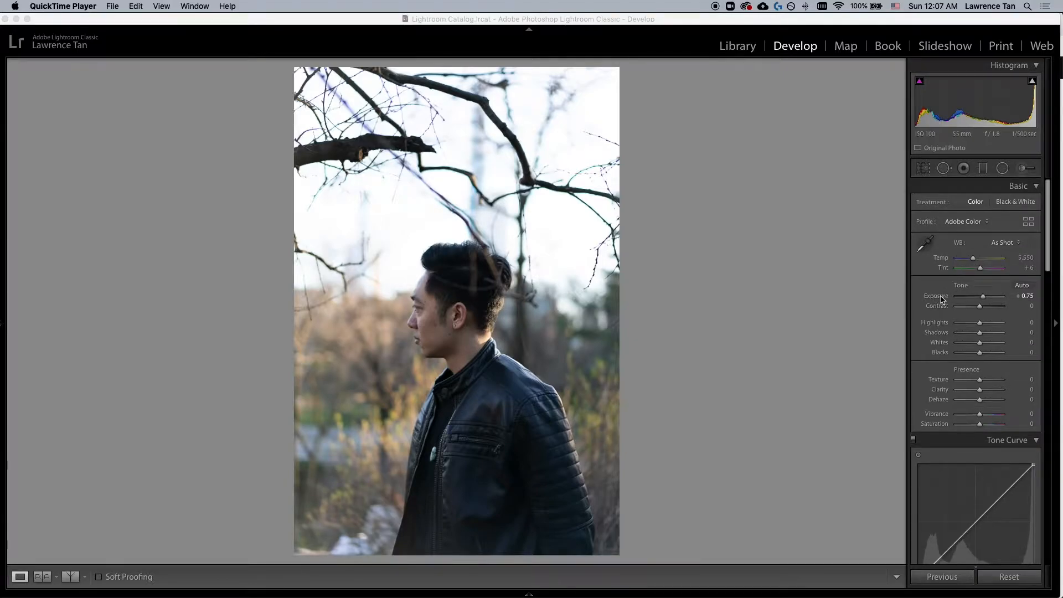
# Reset the photo's exposure to 0 and raise it to +0.75
pyautogui.doubleClick(930, 299)
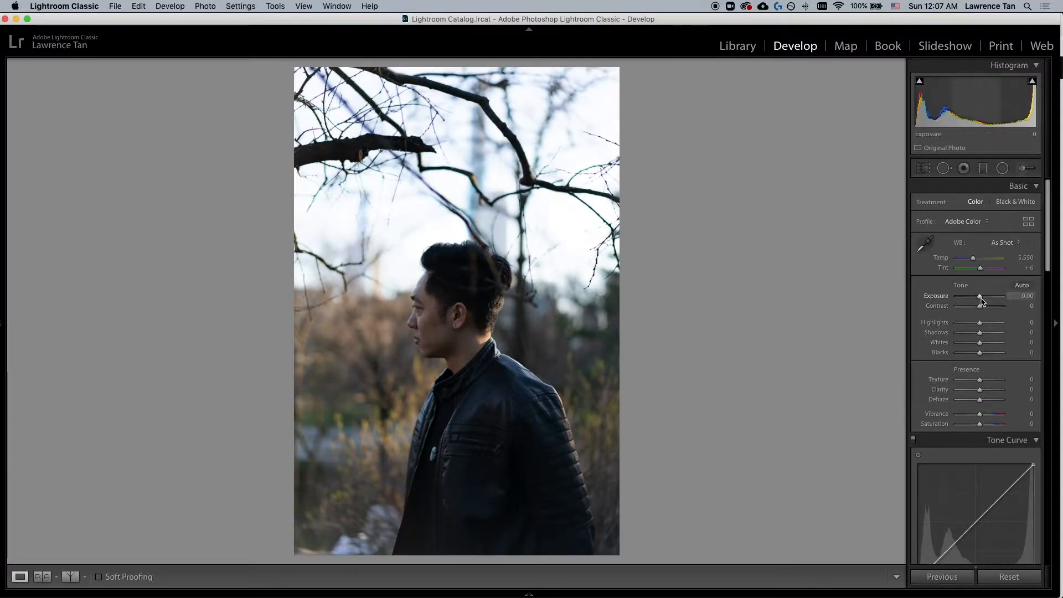
pyautogui.moveTo(981, 300); pyautogui.dragTo(985, 299)
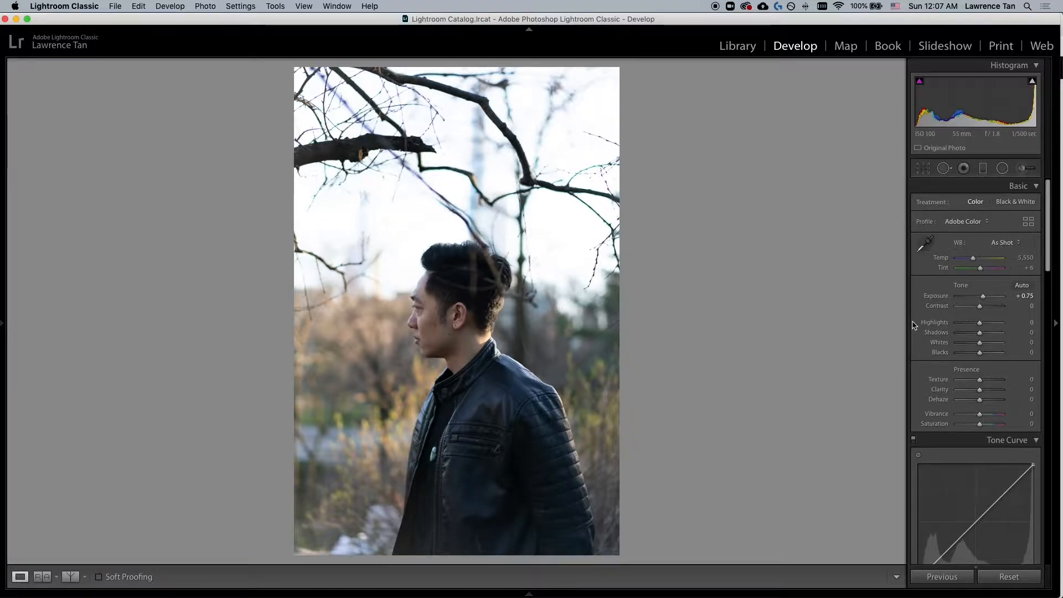
# Try cooler and warmer white balance temperatures on the portrait and settle on 6,200
pyautogui.moveTo(972, 259); pyautogui.dragTo(970, 260)
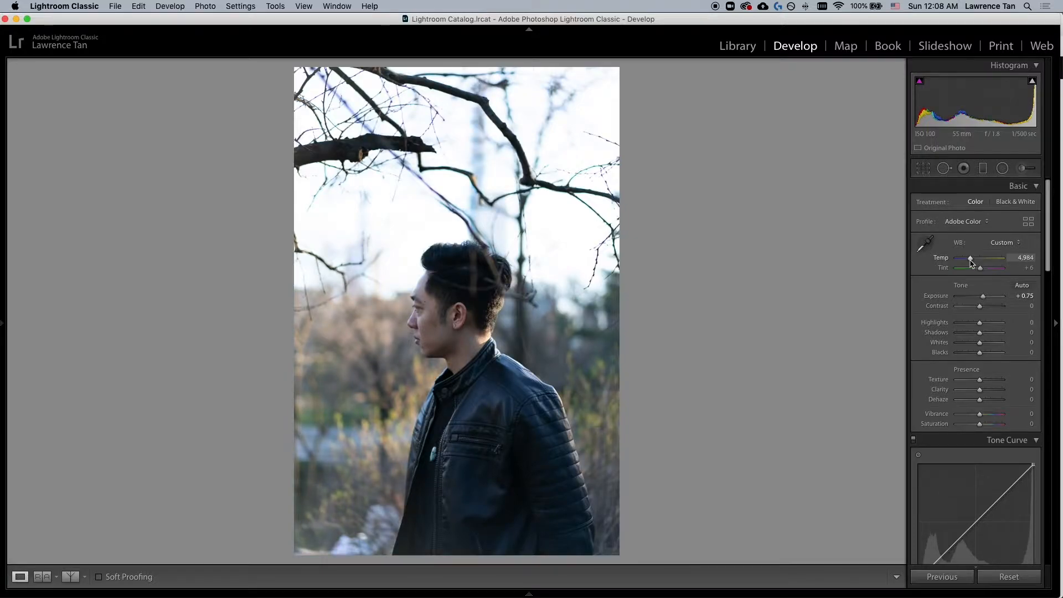
pyautogui.moveTo(969, 260); pyautogui.dragTo(982, 262)
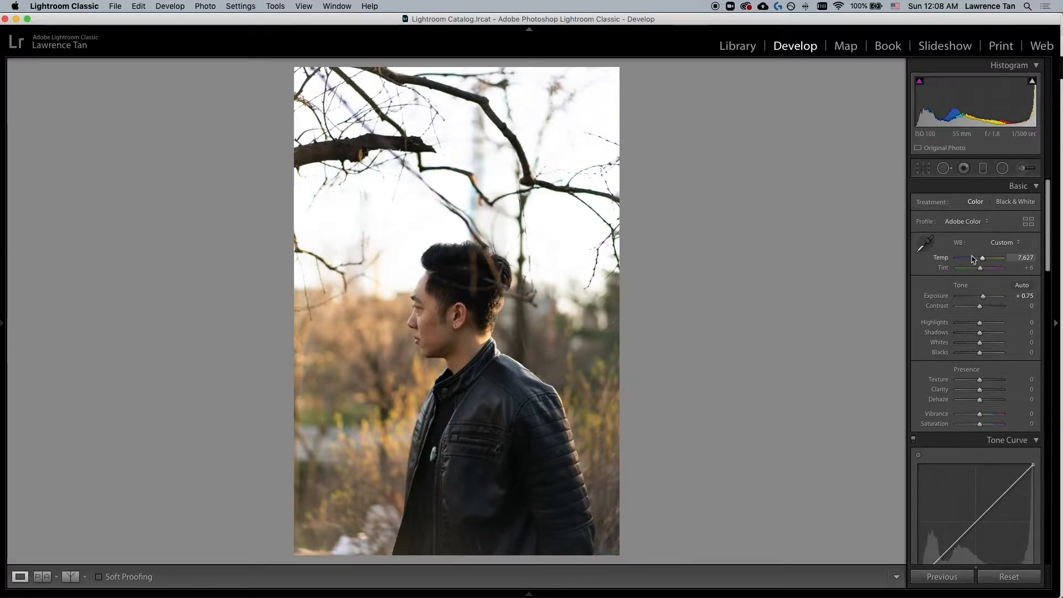
pyautogui.moveTo(982, 262); pyautogui.dragTo(976, 260)
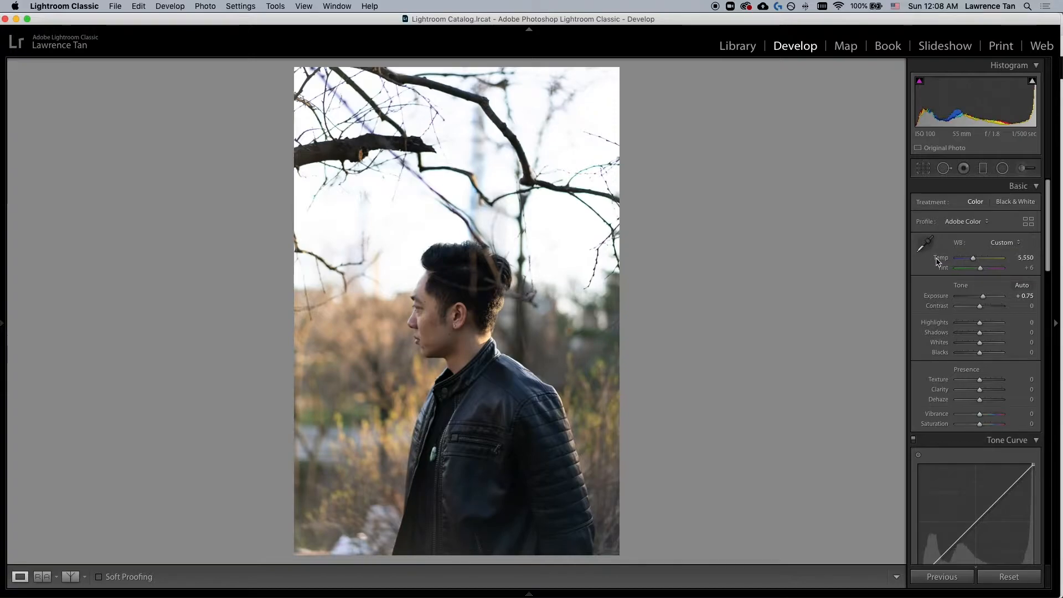
pyautogui.moveTo(955, 262); pyautogui.dragTo(945, 263)
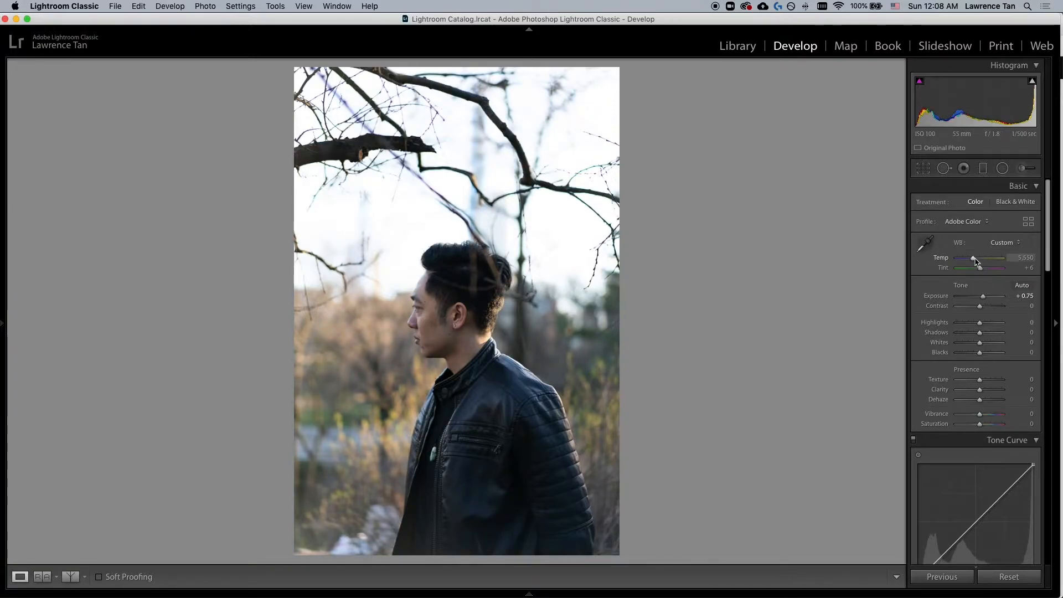
pyautogui.moveTo(975, 261); pyautogui.dragTo(976, 261)
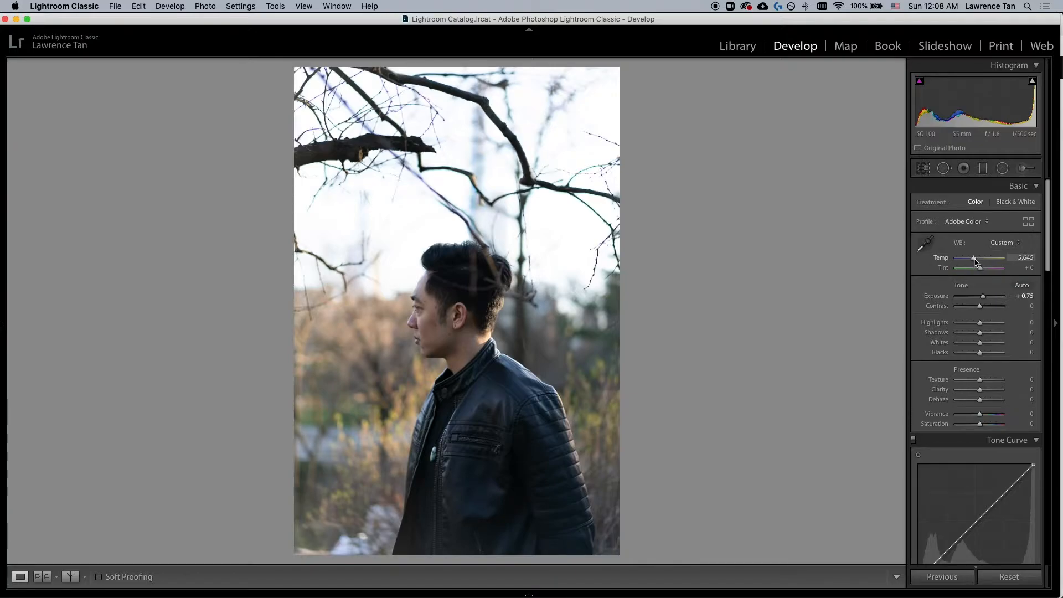
pyautogui.moveTo(975, 261); pyautogui.dragTo(977, 261)
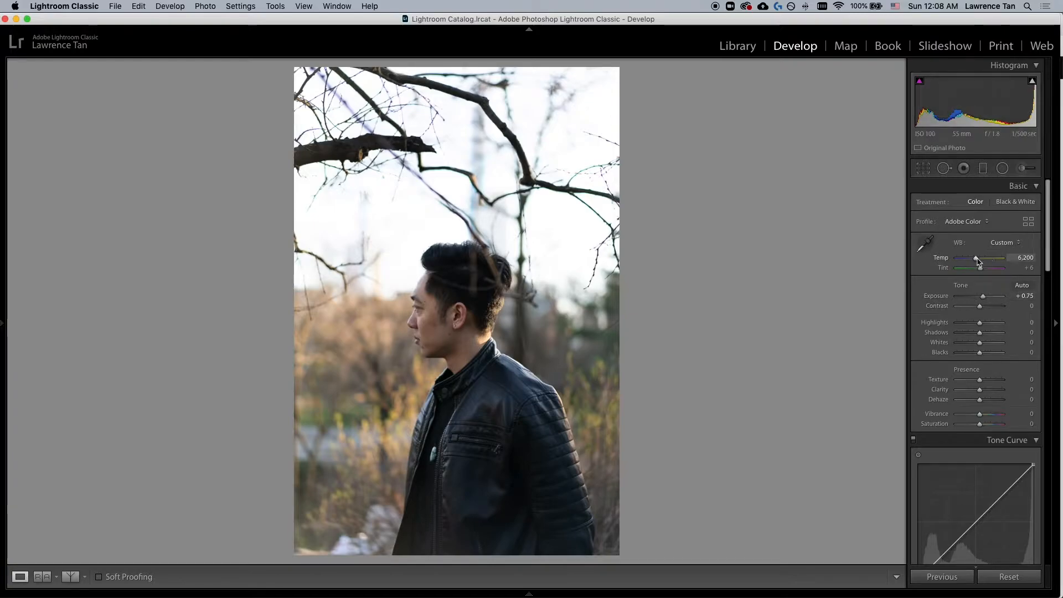
# Try a greener white balance tint of about -15 and reset it to its original value
pyautogui.moveTo(982, 271); pyautogui.dragTo(977, 272)
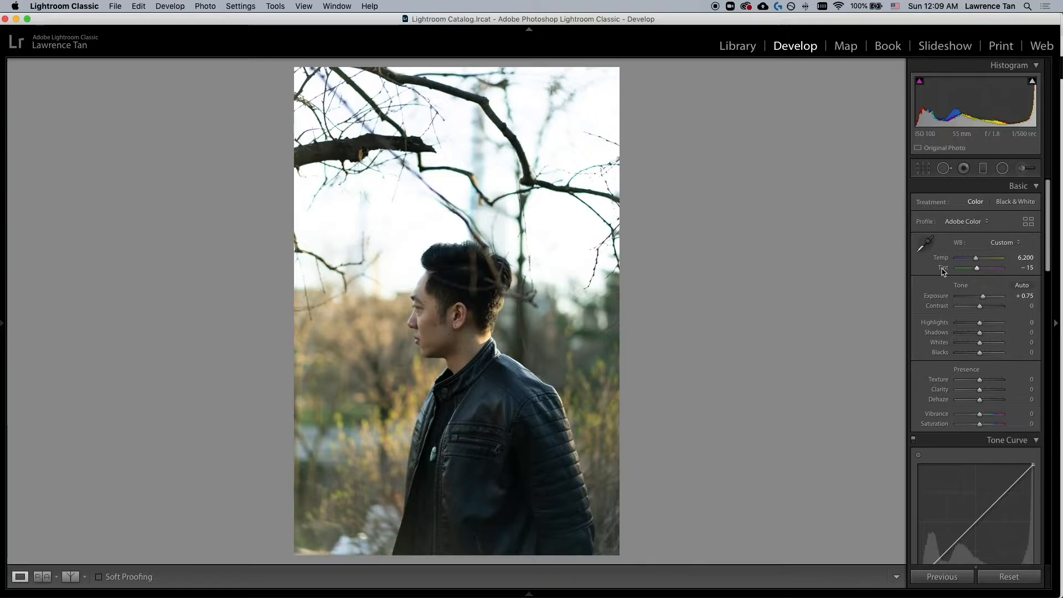
pyautogui.moveTo(977, 271); pyautogui.dragTo(976, 271)
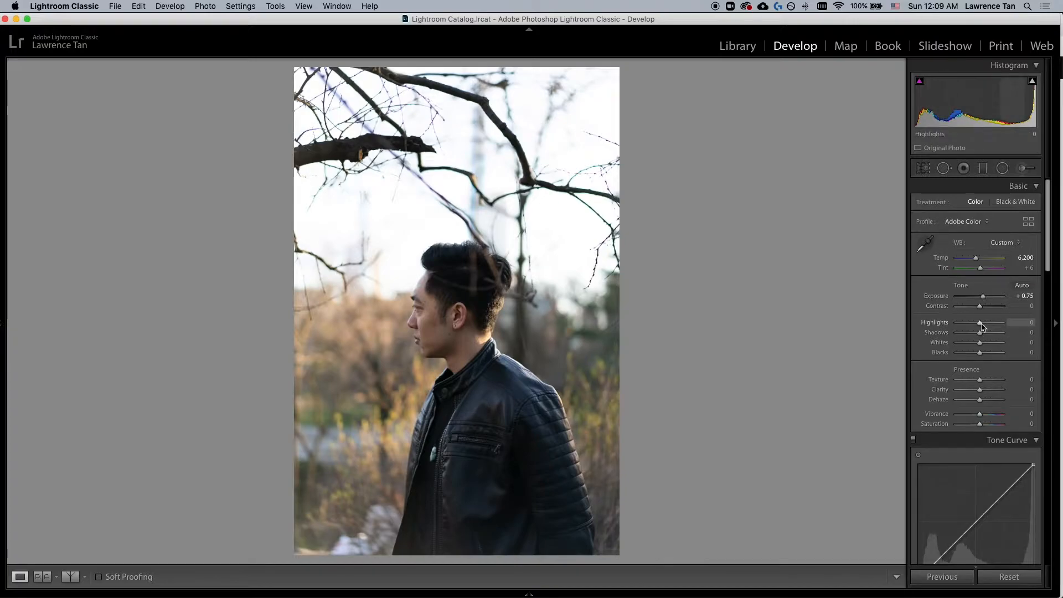
# Compare the highlights at both extremes and set them to +100 to brighten the sky
pyautogui.moveTo(980, 327)
pyautogui.mouseDown()
pyautogui.moveTo(996, 327)
pyautogui.moveTo(942, 329)
pyautogui.moveTo(1004, 328)
pyautogui.moveTo(916, 329)
pyautogui.moveTo(989, 329)
pyautogui.mouseUp()
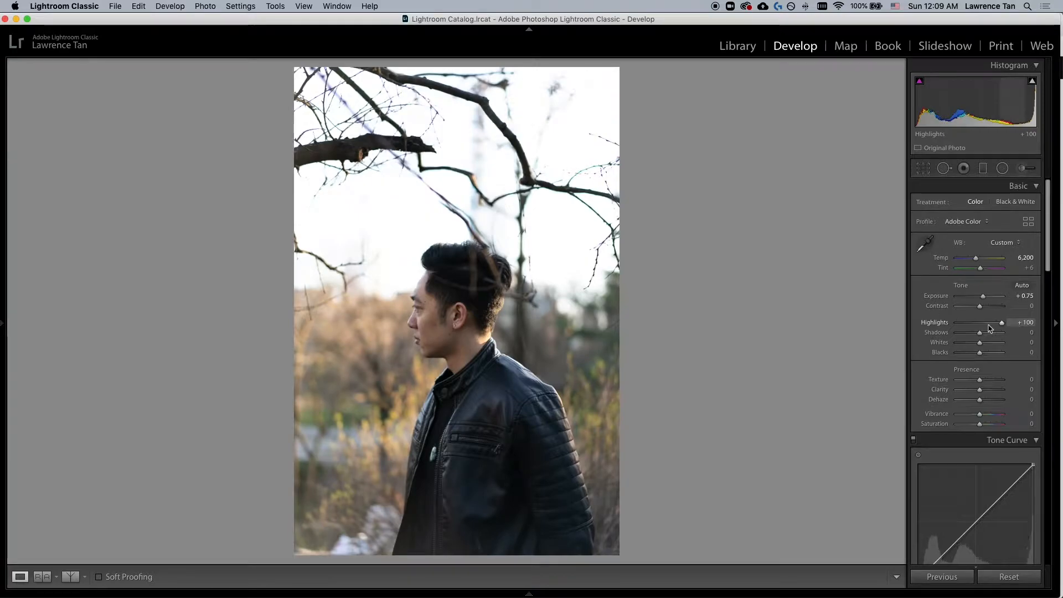
pyautogui.doubleClick(943, 327)
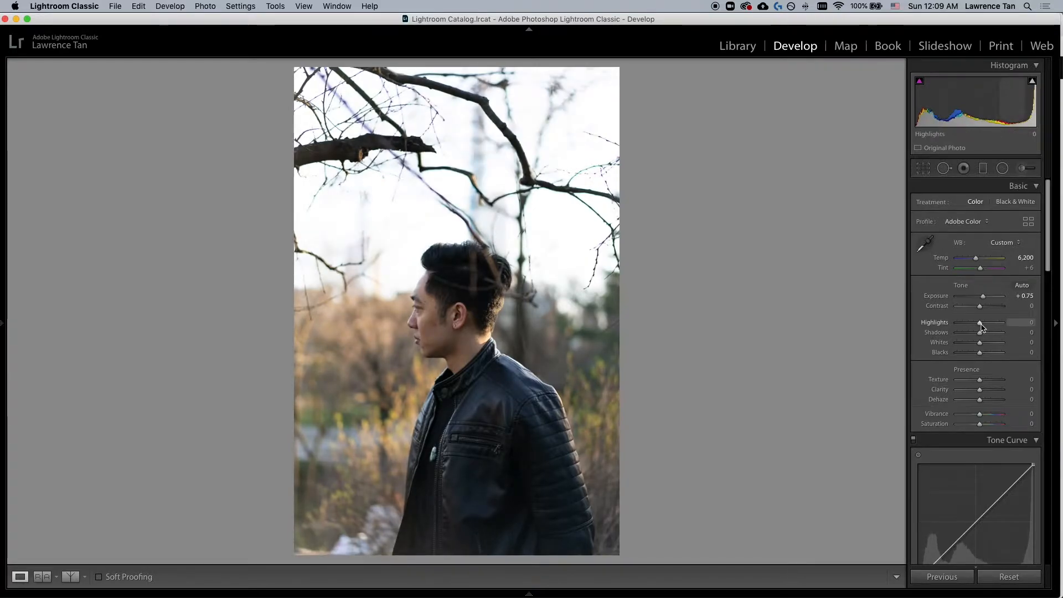
pyautogui.moveTo(982, 325); pyautogui.dragTo(1023, 327)
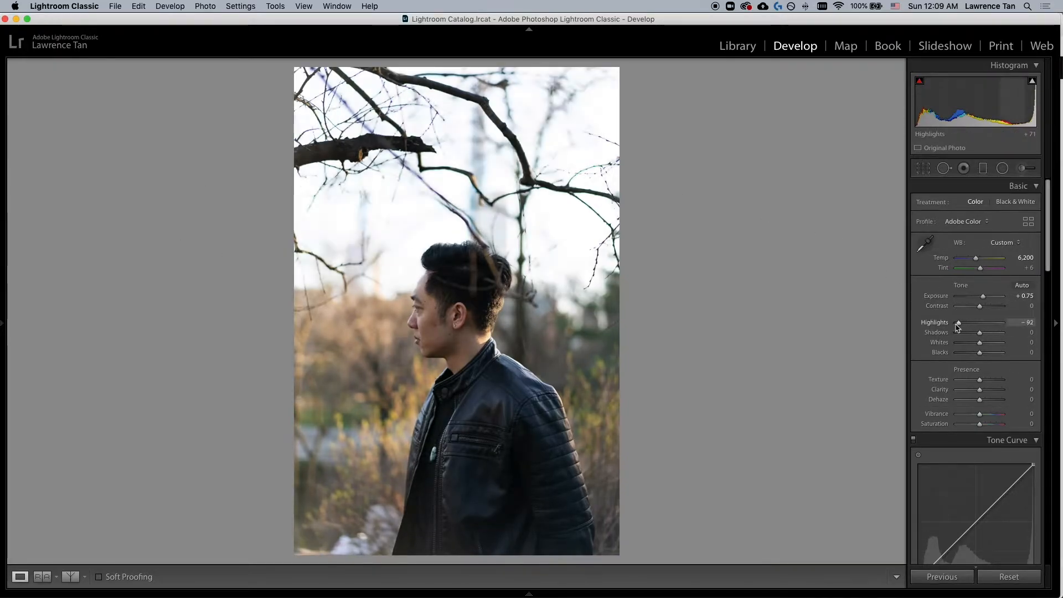
pyautogui.moveTo(1002, 326); pyautogui.dragTo(947, 327)
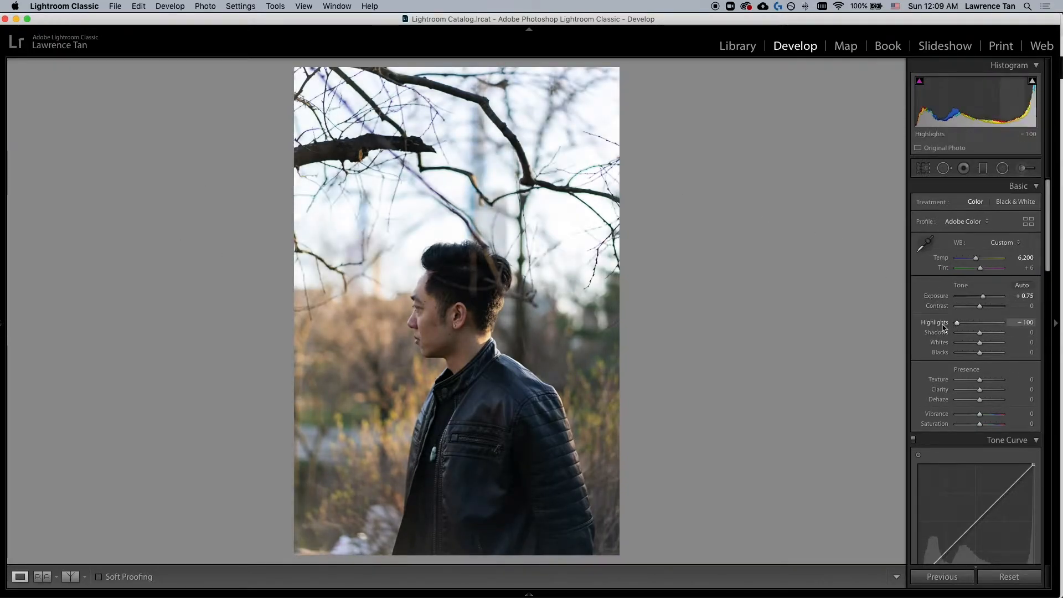
pyautogui.click(1000, 324)
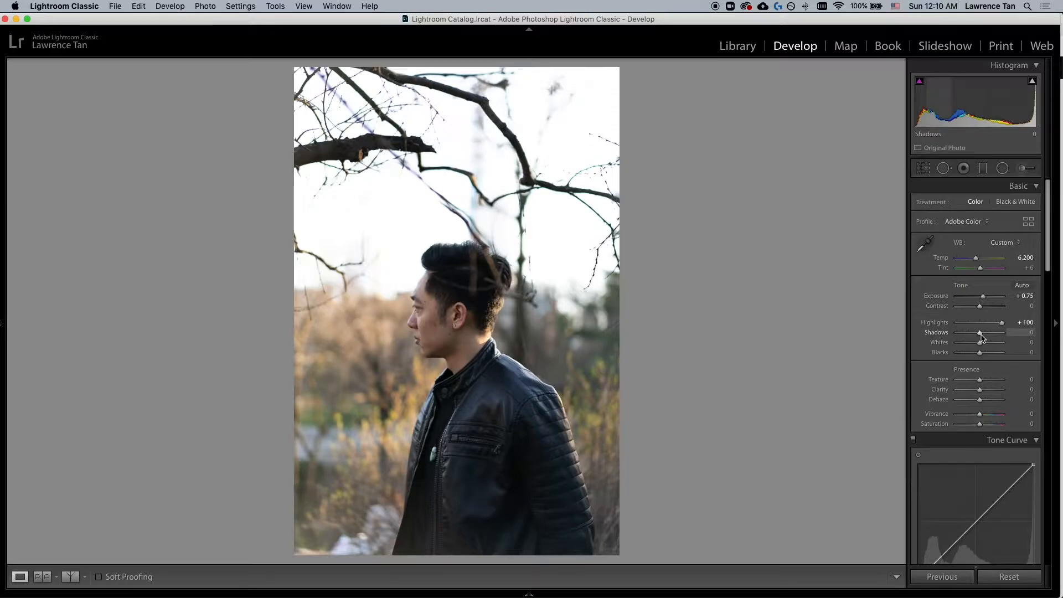
# Lift the shadows in the jacket and hair by setting Shadows to +15
pyautogui.moveTo(977, 338)
pyautogui.mouseDown()
pyautogui.moveTo(968, 337)
pyautogui.moveTo(985, 338)
pyautogui.mouseUp()
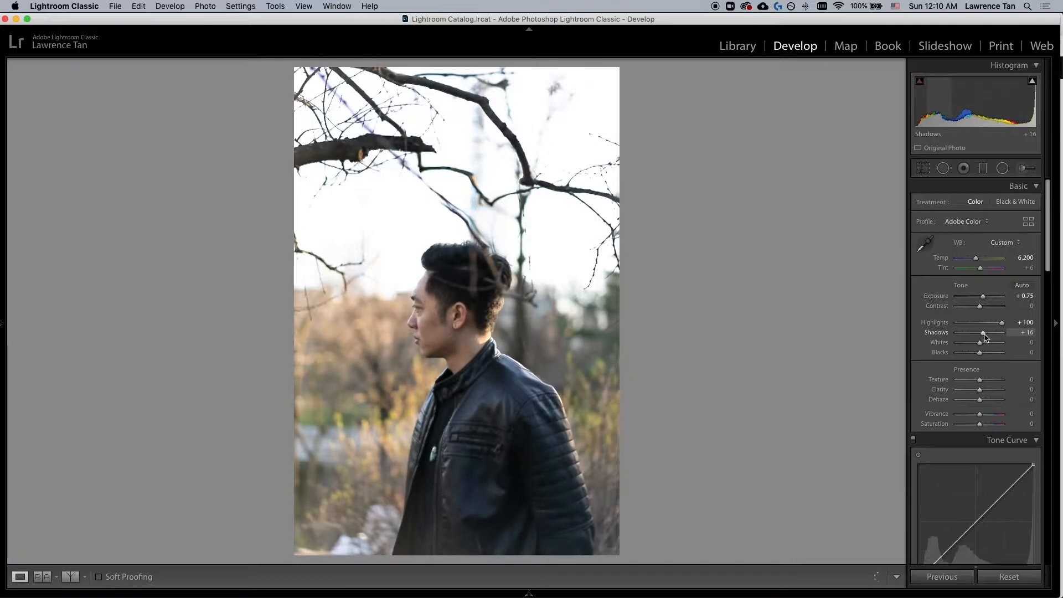
pyautogui.doubleClick(986, 337)
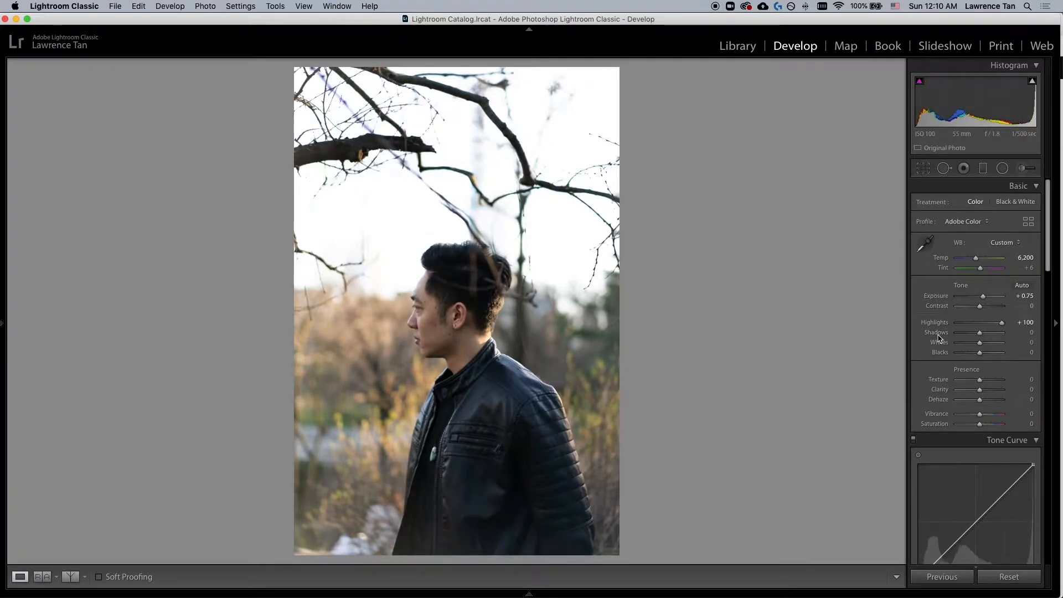
pyautogui.click(985, 337)
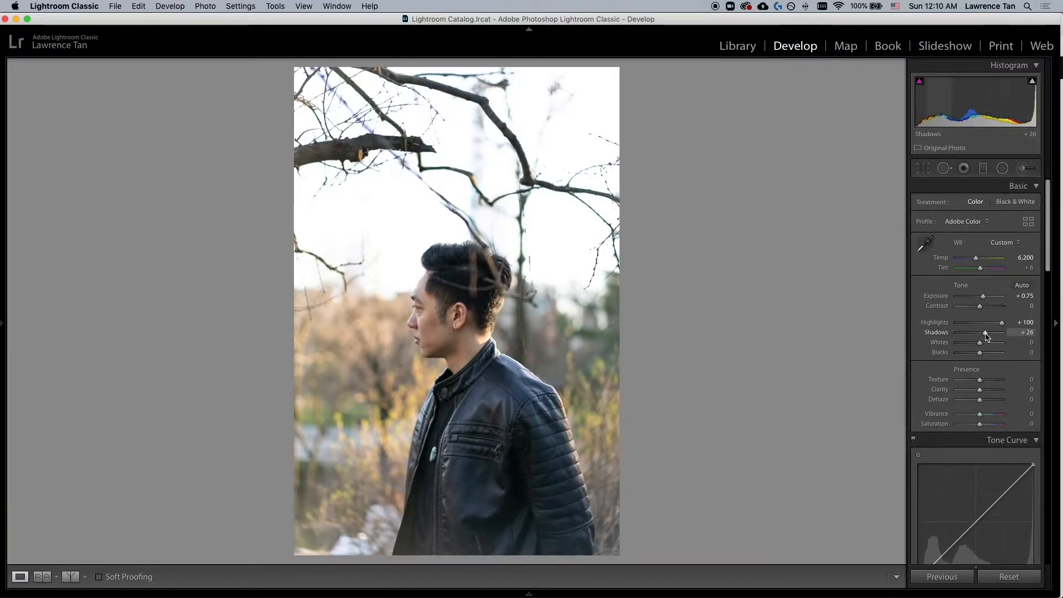
pyautogui.moveTo(986, 338)
pyautogui.mouseDown()
pyautogui.moveTo(955, 338)
pyautogui.moveTo(983, 336)
pyautogui.mouseUp()
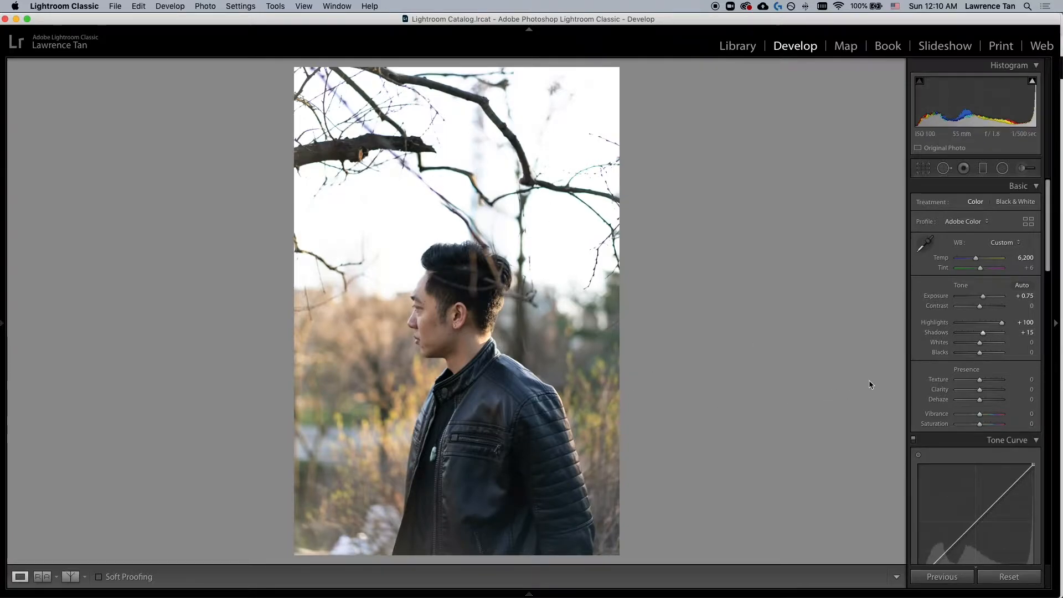
# Try the whites at +100 and settle on a Whites value of -14
pyautogui.scroll(-3, 928, 343)
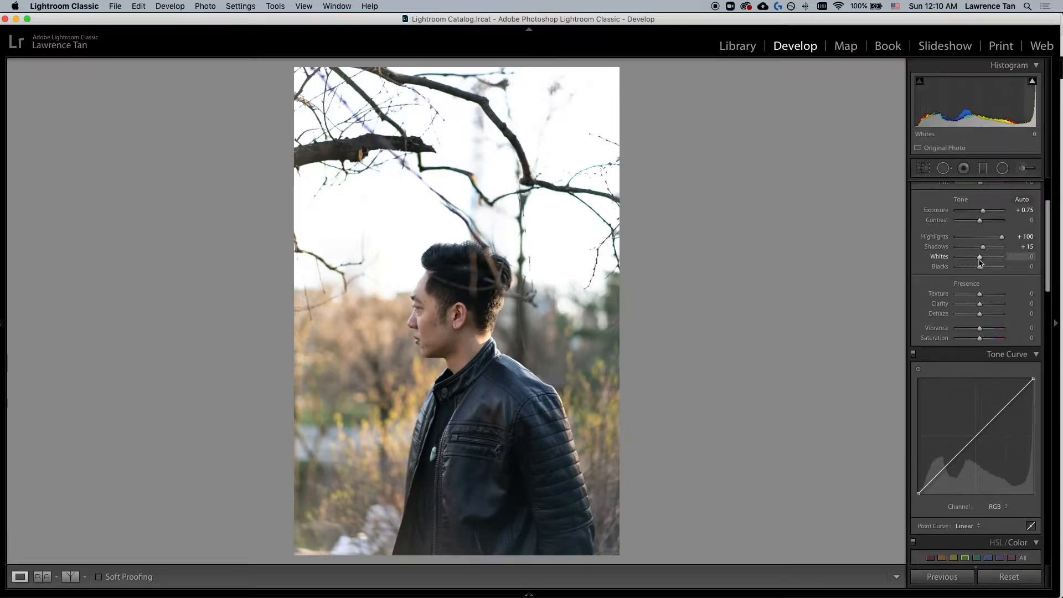
pyautogui.moveTo(982, 260); pyautogui.dragTo(1028, 260)
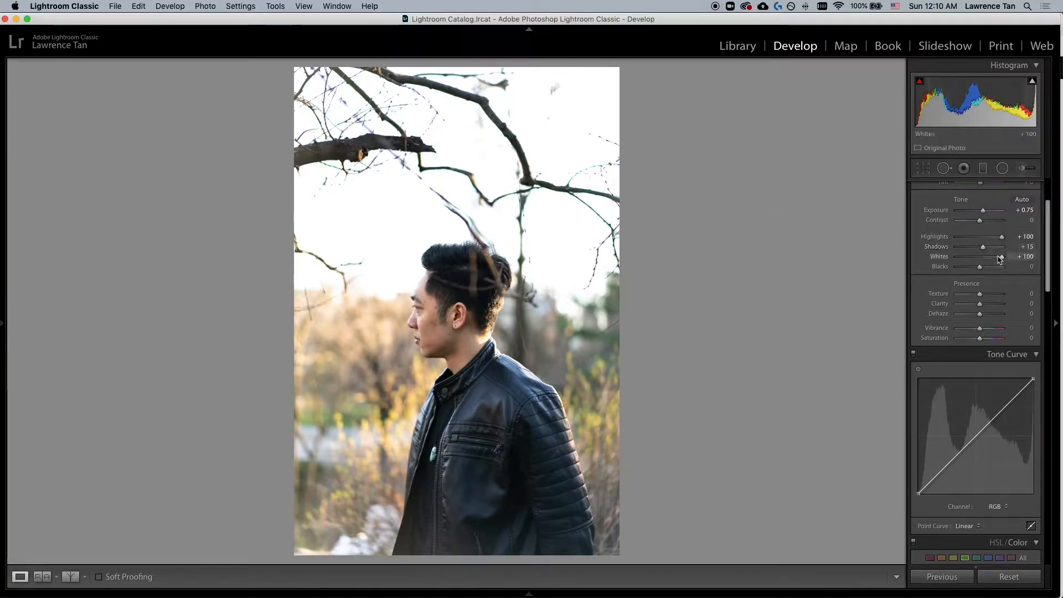
pyautogui.moveTo(1000, 260); pyautogui.dragTo(977, 263)
pyautogui.doubleClick(939, 258)
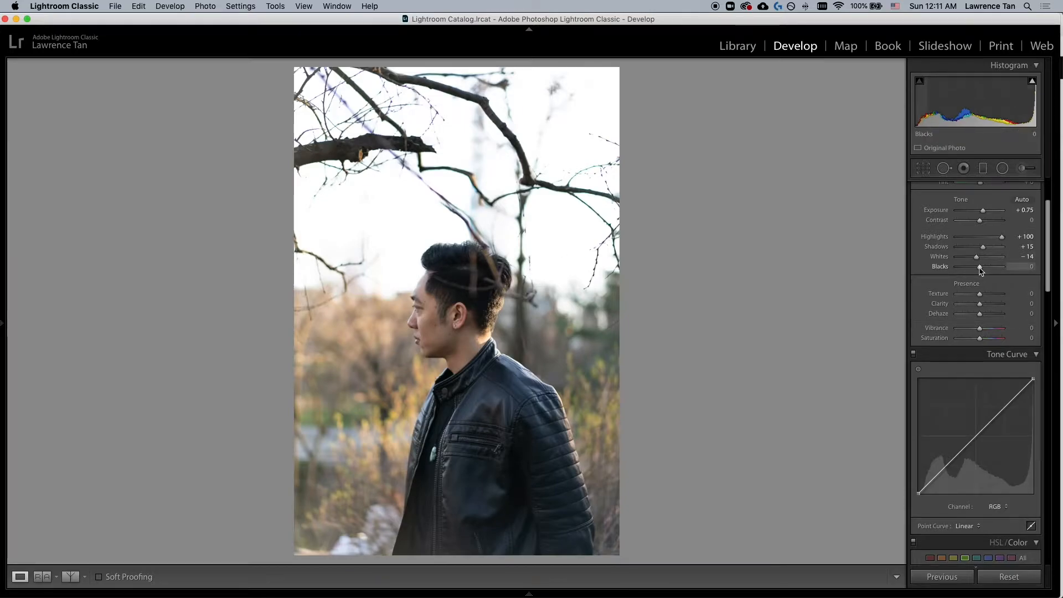
# Deepen the darkest areas of the photo by setting Blacks to -38
pyautogui.moveTo(980, 269)
pyautogui.mouseDown()
pyautogui.moveTo(993, 273)
pyautogui.moveTo(978, 276)
pyautogui.mouseUp()
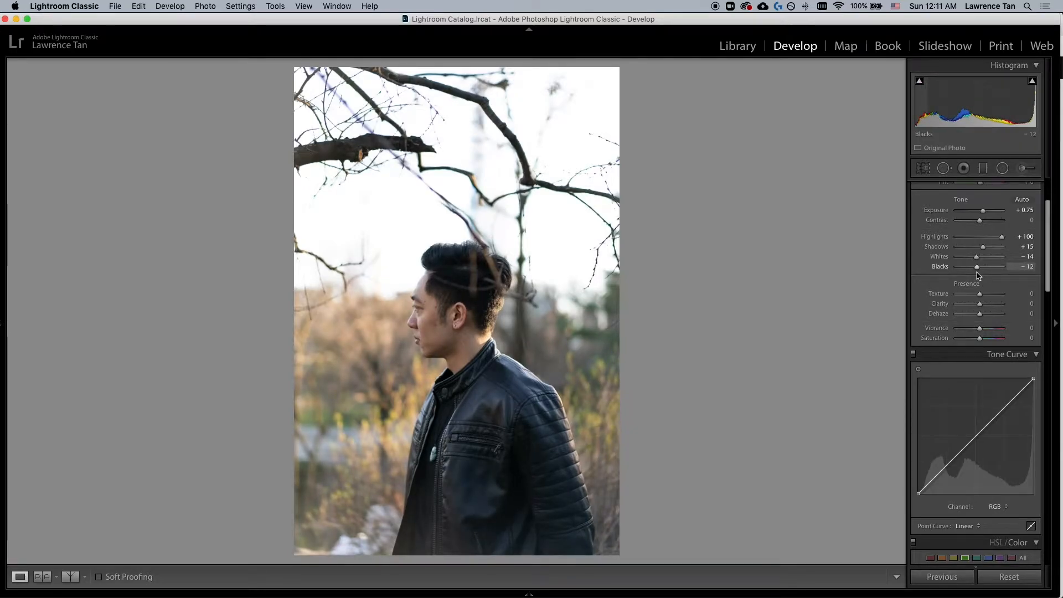
pyautogui.moveTo(979, 275); pyautogui.dragTo(980, 275)
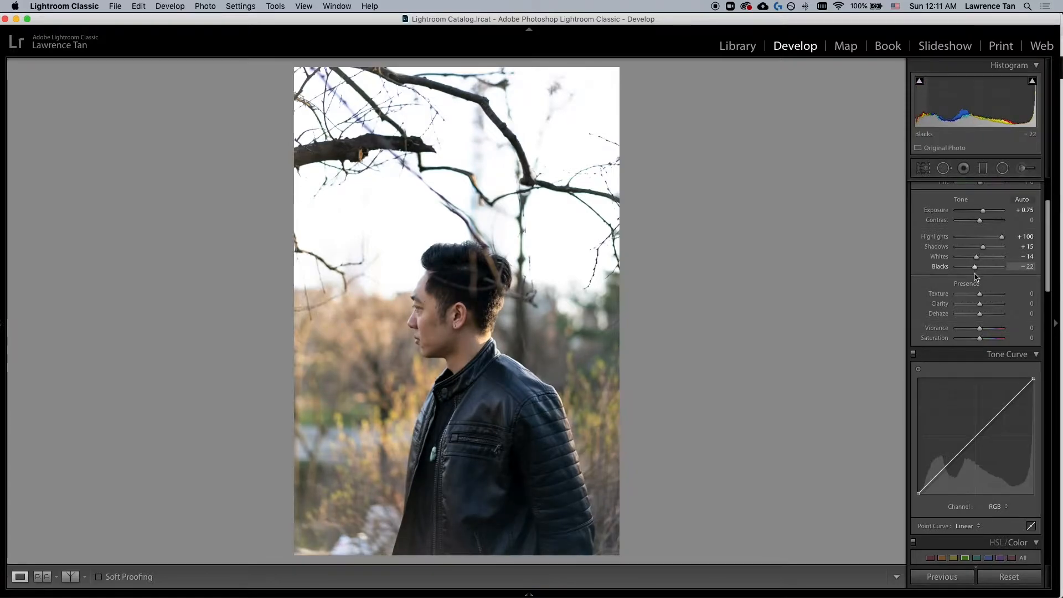
pyautogui.moveTo(981, 275)
pyautogui.mouseDown()
pyautogui.moveTo(963, 274)
pyautogui.moveTo(981, 271)
pyautogui.moveTo(972, 275)
pyautogui.mouseUp()
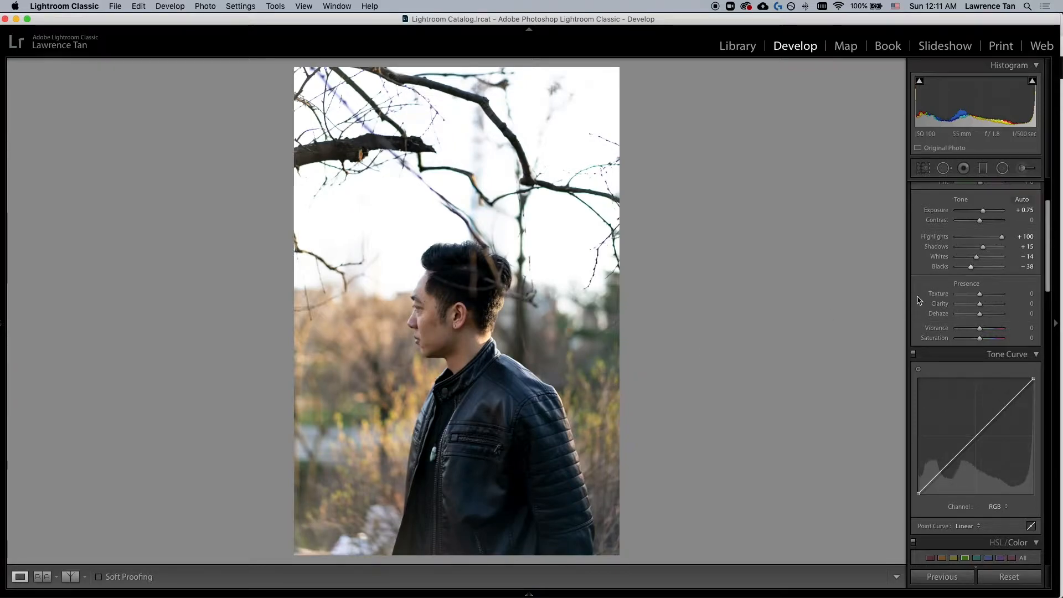
# Compare the texture at +100 and -100 and set Texture to +16
pyautogui.scroll(-2, 974, 304)
pyautogui.scroll(3, 979, 303)
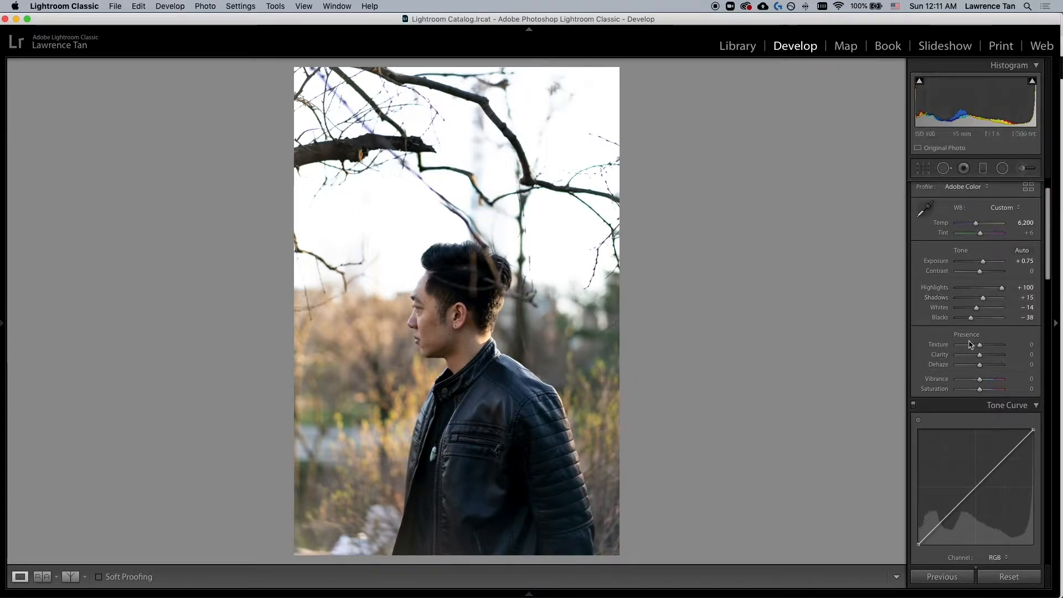
pyautogui.moveTo(984, 349); pyautogui.dragTo(989, 349)
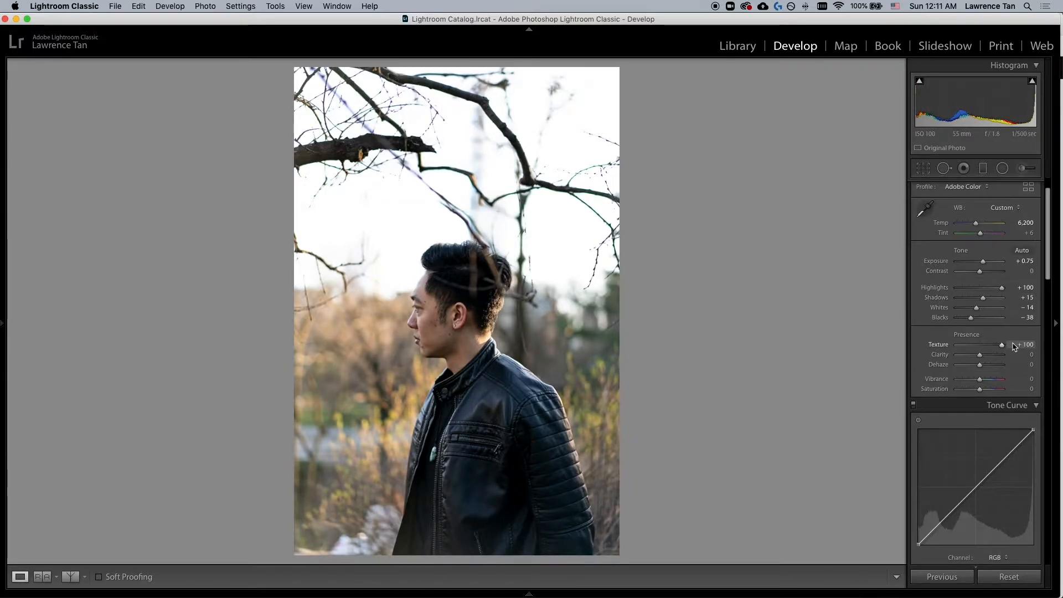
pyautogui.moveTo(957, 347); pyautogui.dragTo(950, 348)
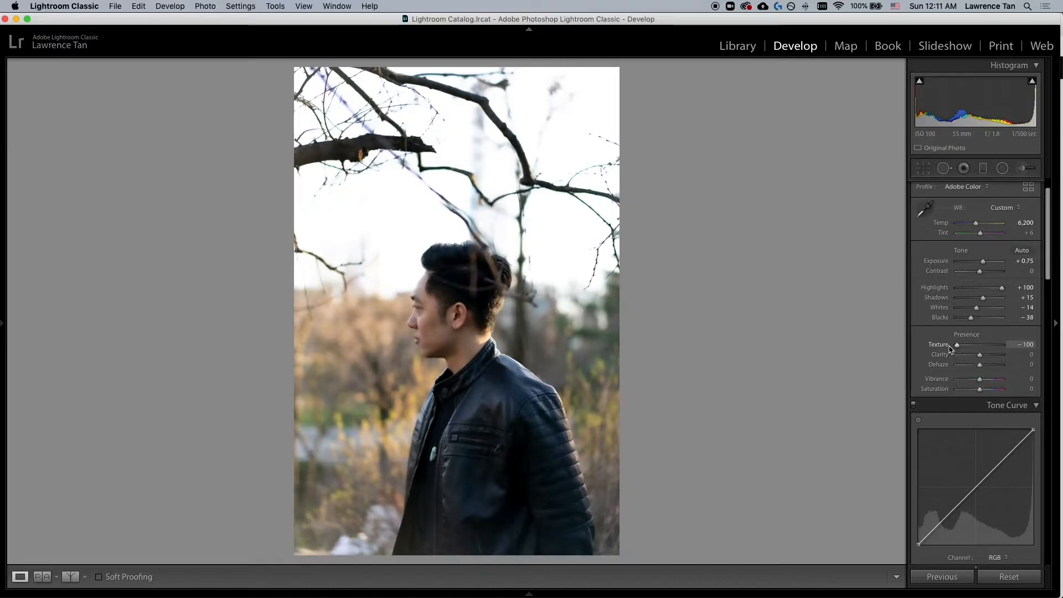
pyautogui.moveTo(961, 347); pyautogui.dragTo(989, 348)
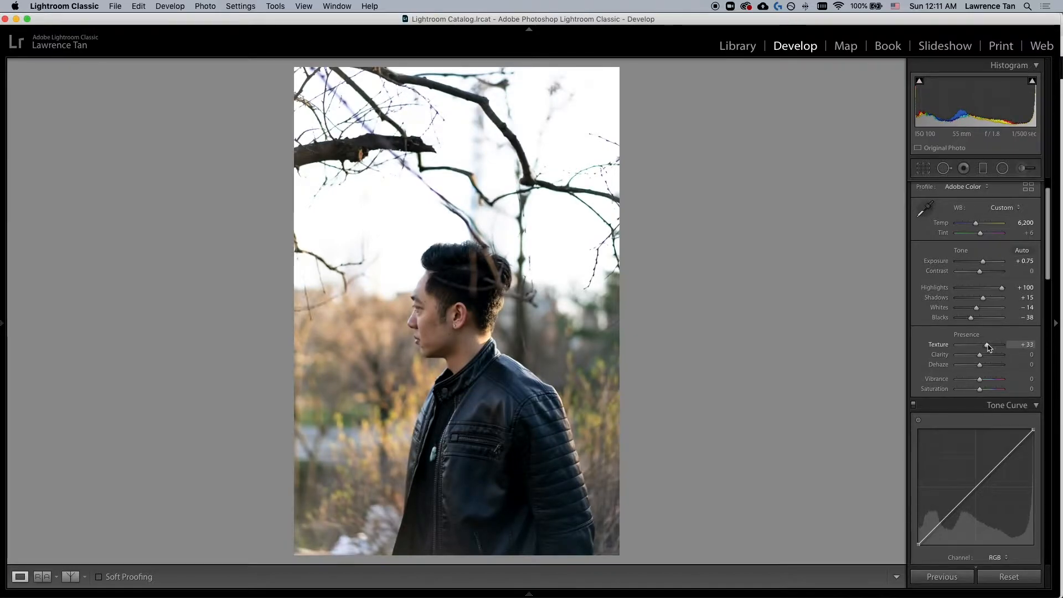
pyautogui.doubleClick(988, 347)
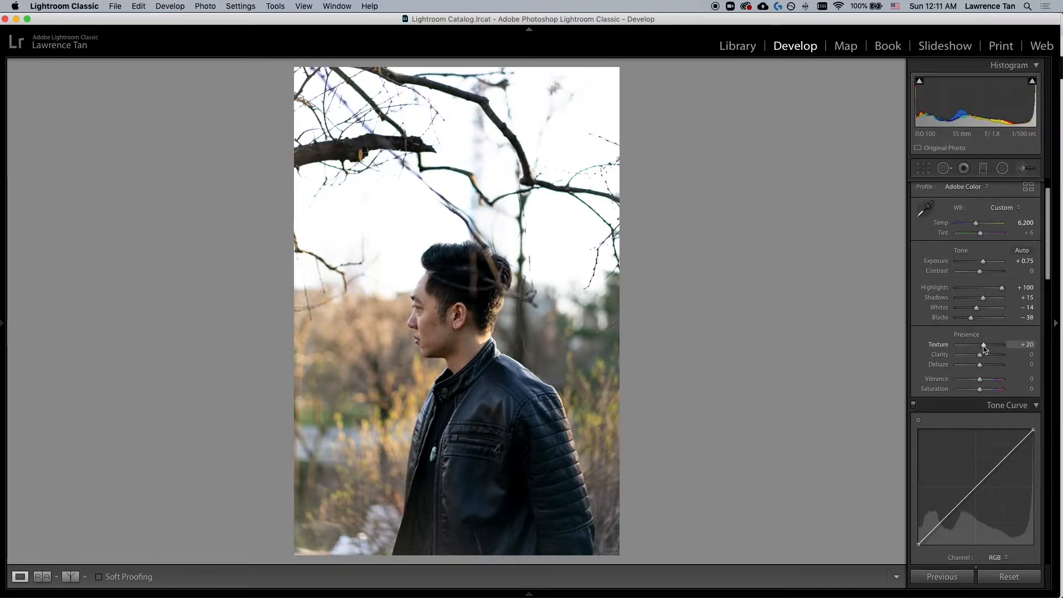
pyautogui.moveTo(979, 349); pyautogui.dragTo(978, 348)
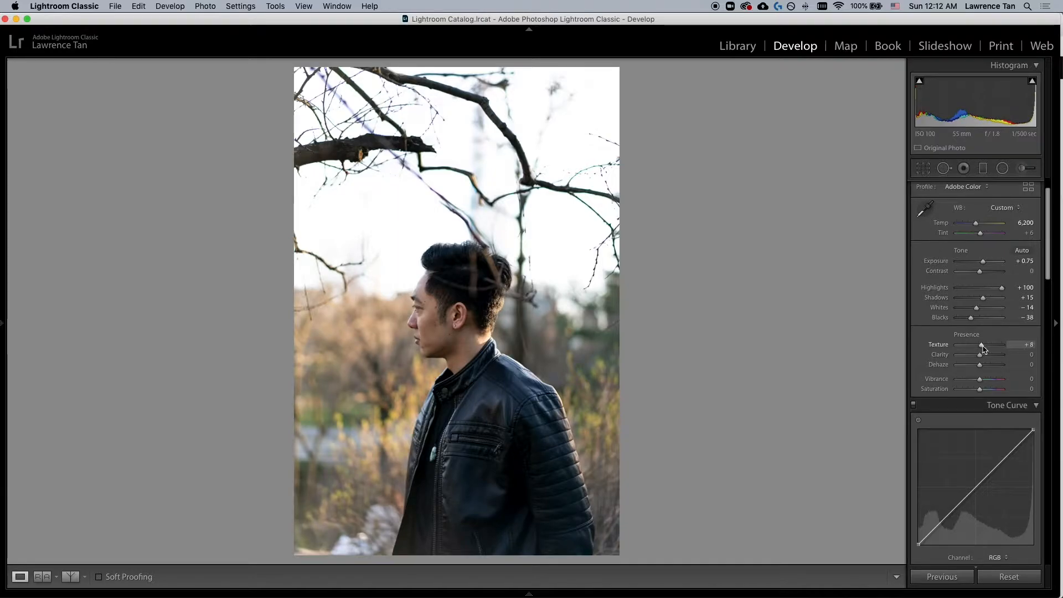
pyautogui.moveTo(982, 350); pyautogui.dragTo(982, 350)
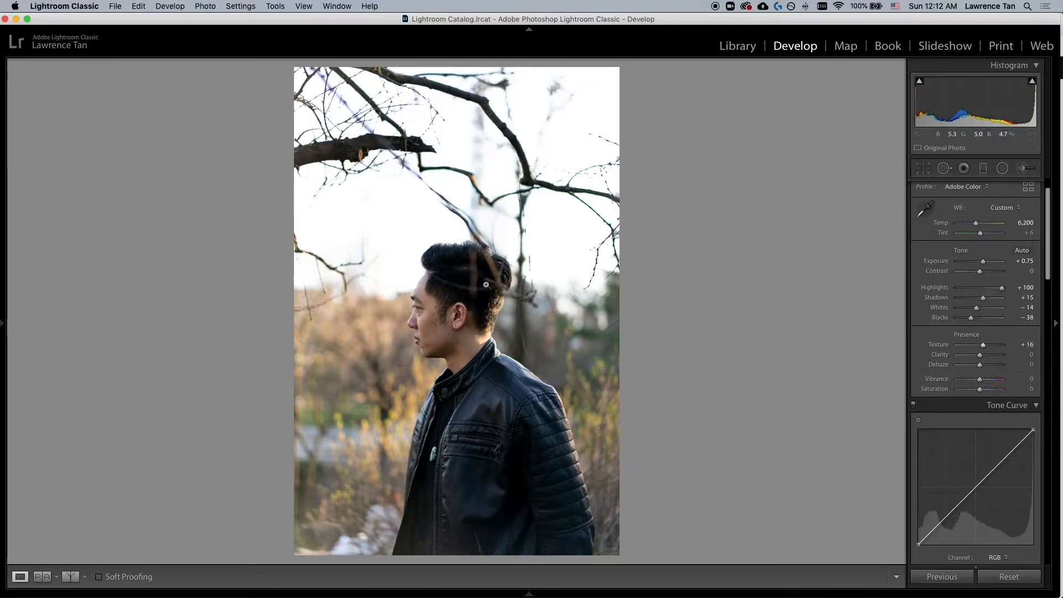
# Inspect the man's face up close and switch to a lower zoom ratio that shows his head and shoulders
pyautogui.click(419, 323)
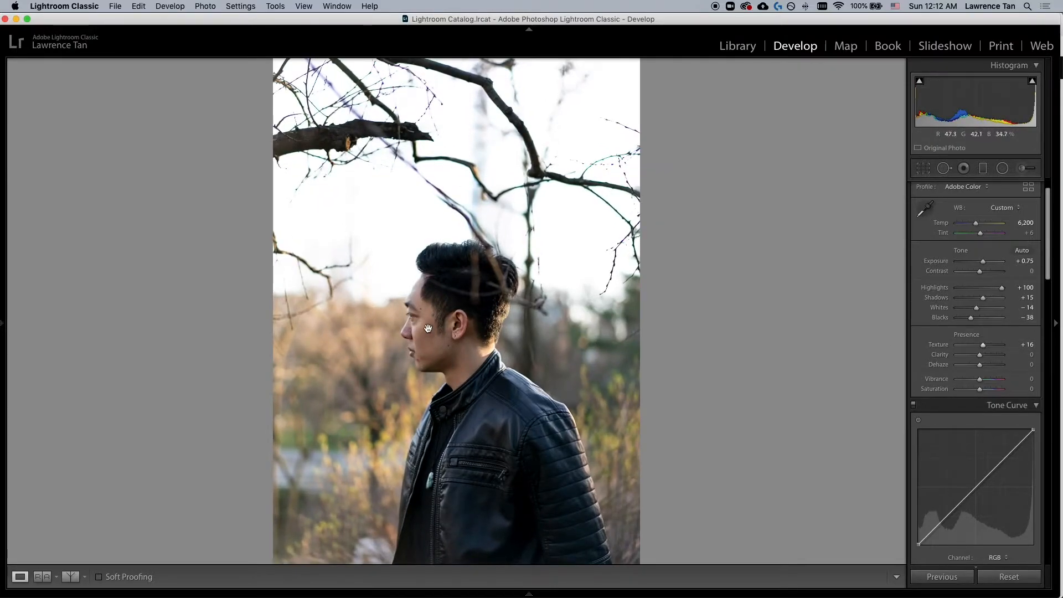
pyautogui.click(439, 330)
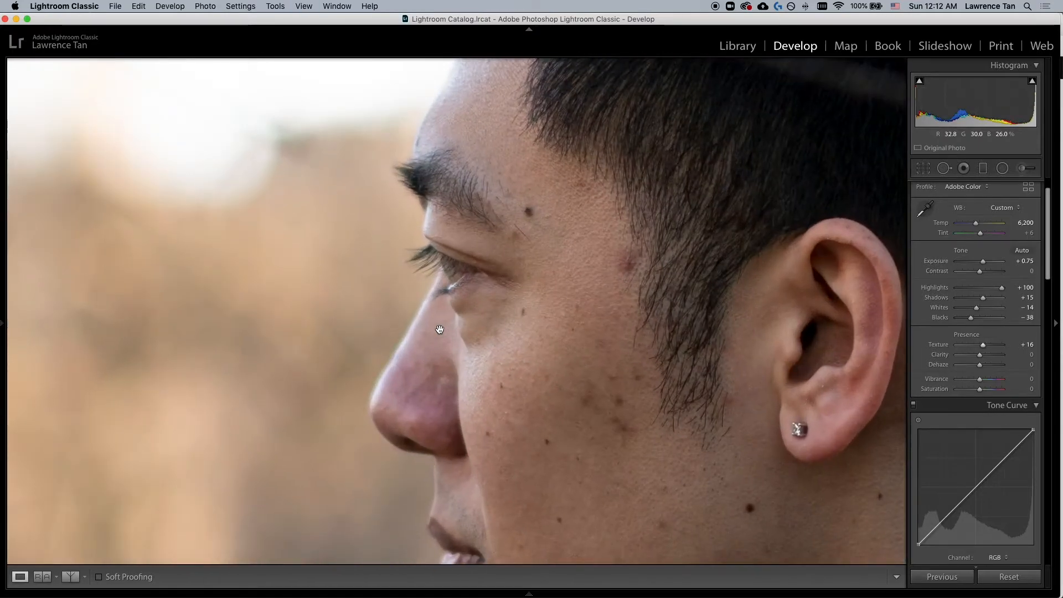
pyautogui.click(439, 330)
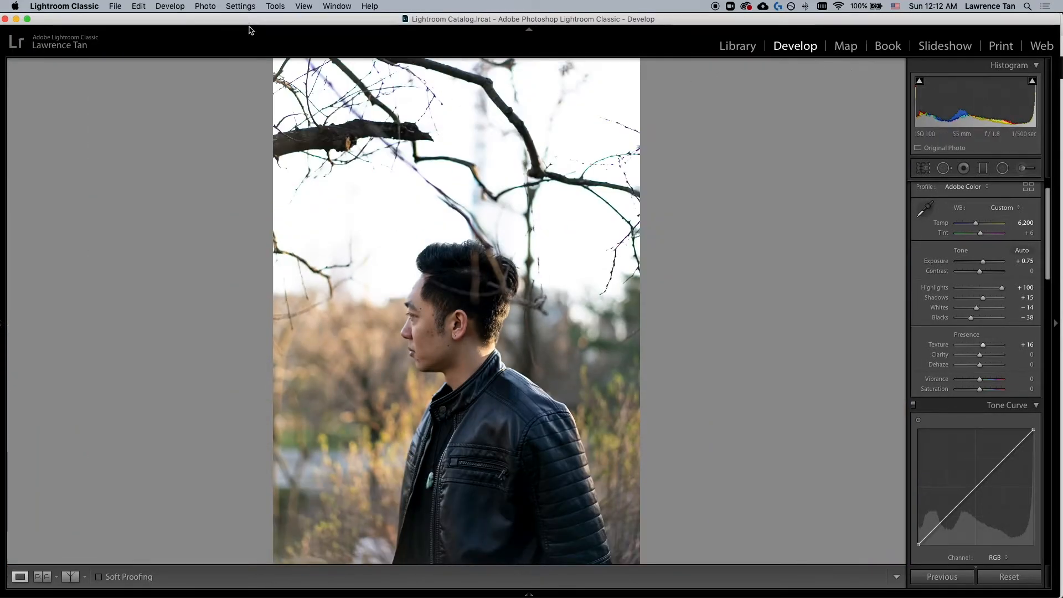
pyautogui.moveTo(3, 244)
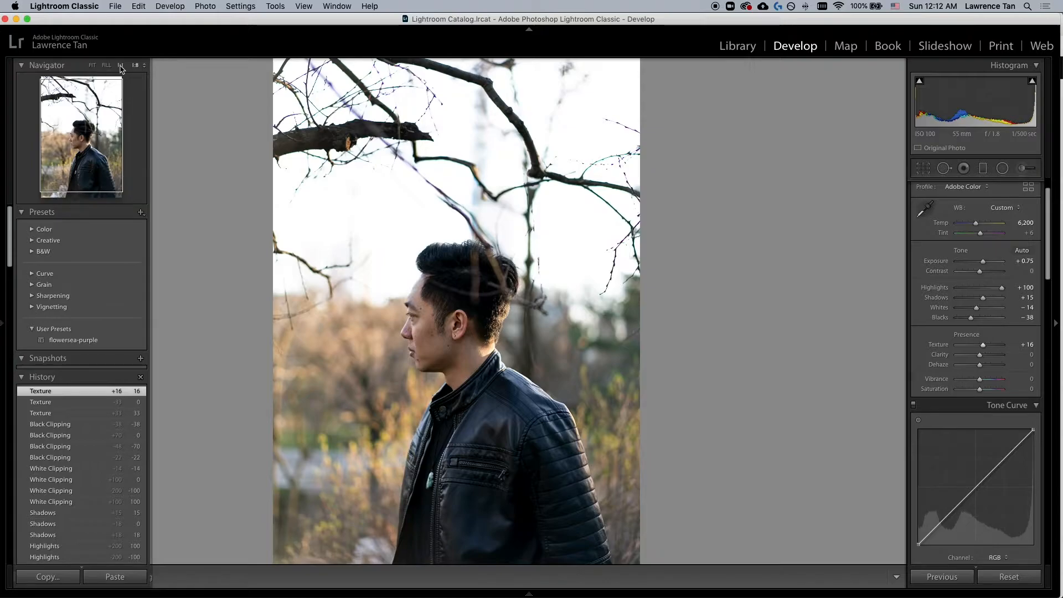
pyautogui.click(138, 65)
pyautogui.click(150, 77)
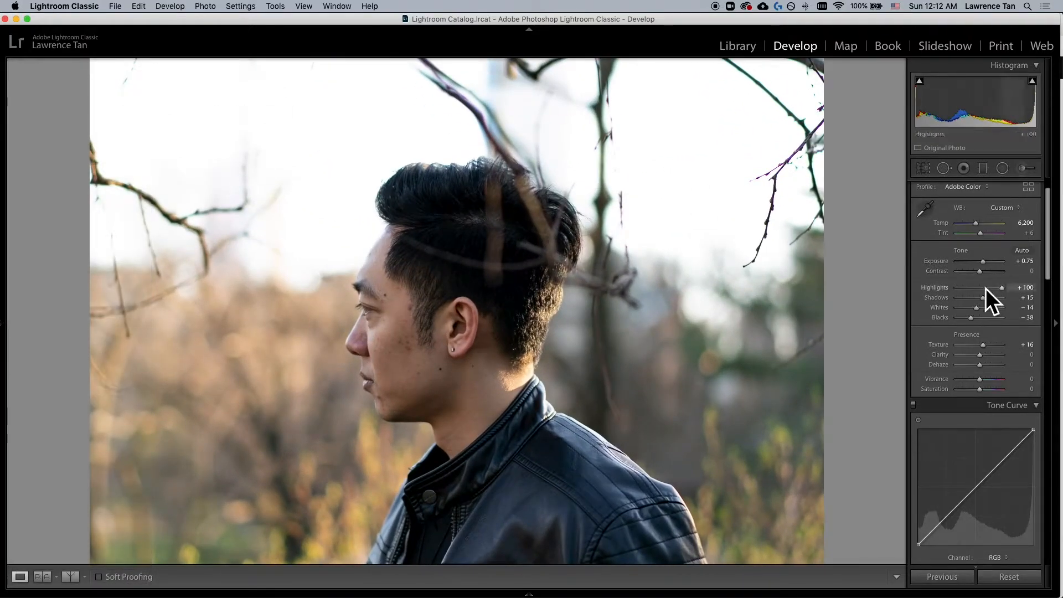
# Refine the skin and hair detail by setting Texture to +21, and return to the full-photo view
pyautogui.moveTo(982, 346); pyautogui.dragTo(984, 348)
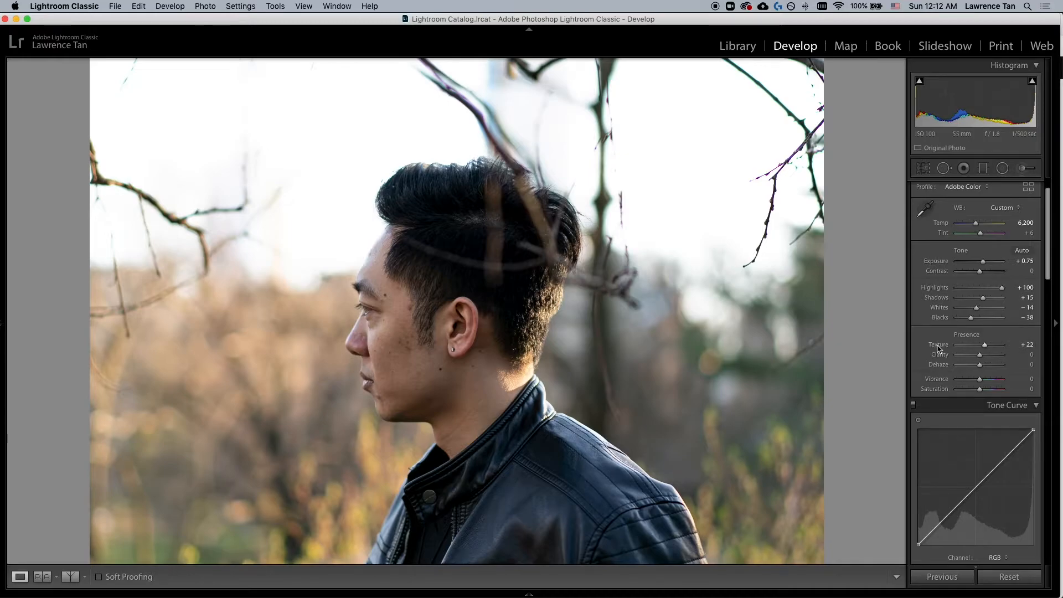
pyautogui.moveTo(979, 345); pyautogui.dragTo(984, 349)
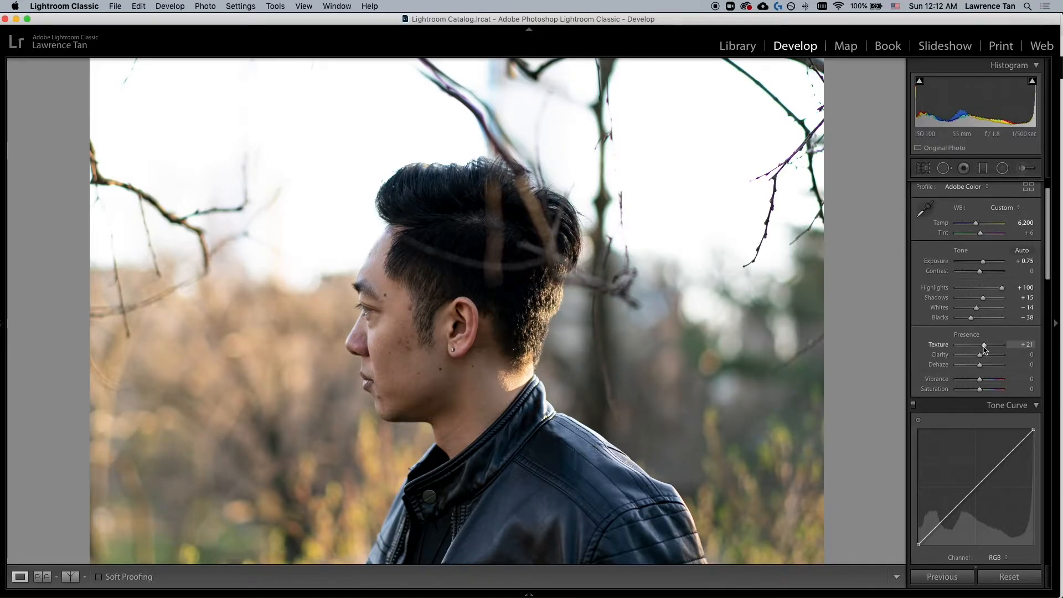
pyautogui.click(319, 312)
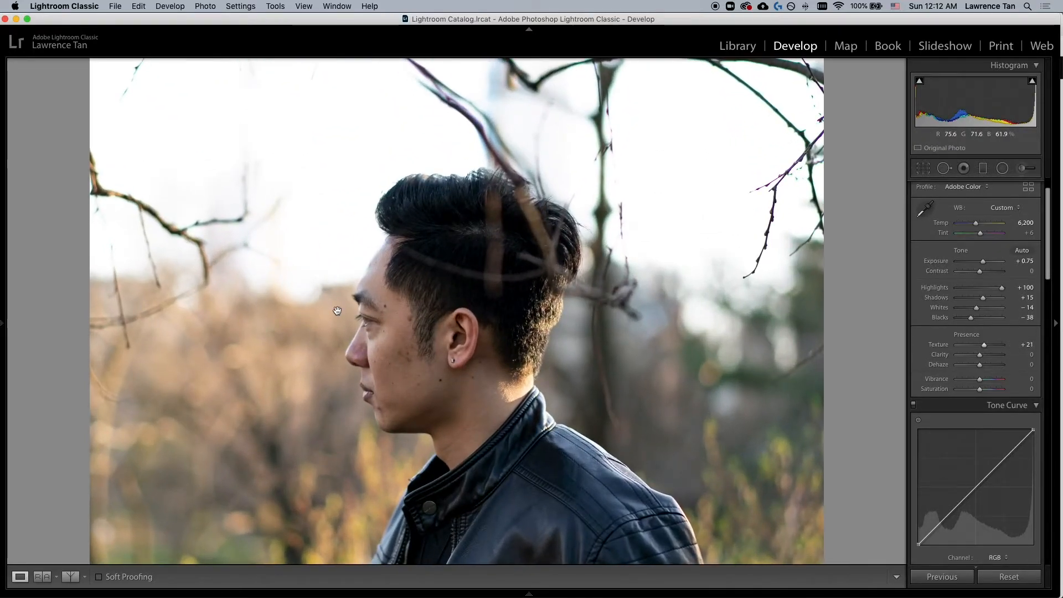
pyautogui.click(337, 310)
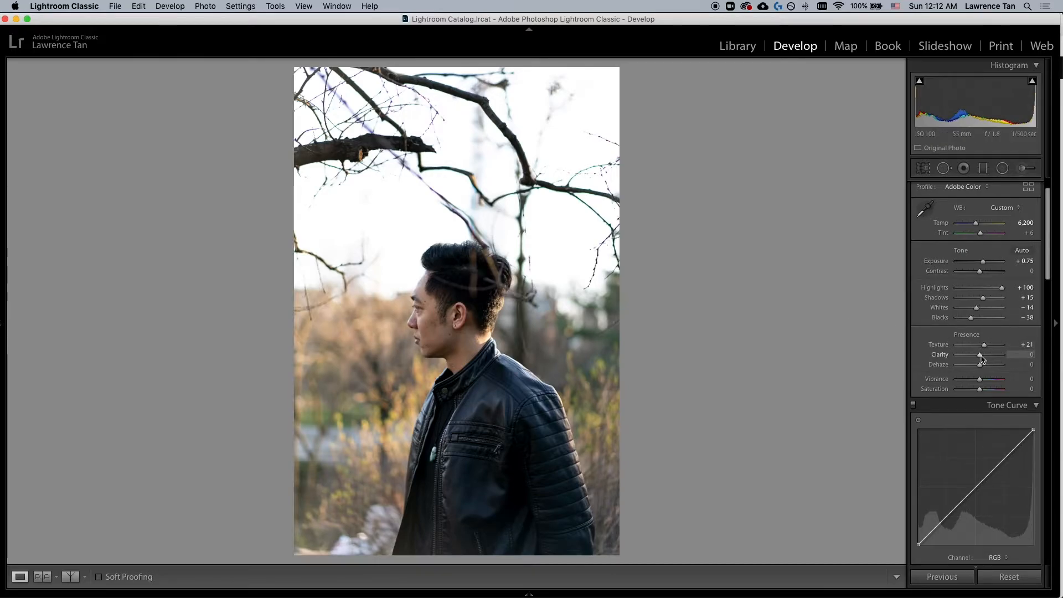
# Try Clarity at +36 and +21, resetting it to 0 each time
pyautogui.moveTo(981, 359); pyautogui.dragTo(991, 359)
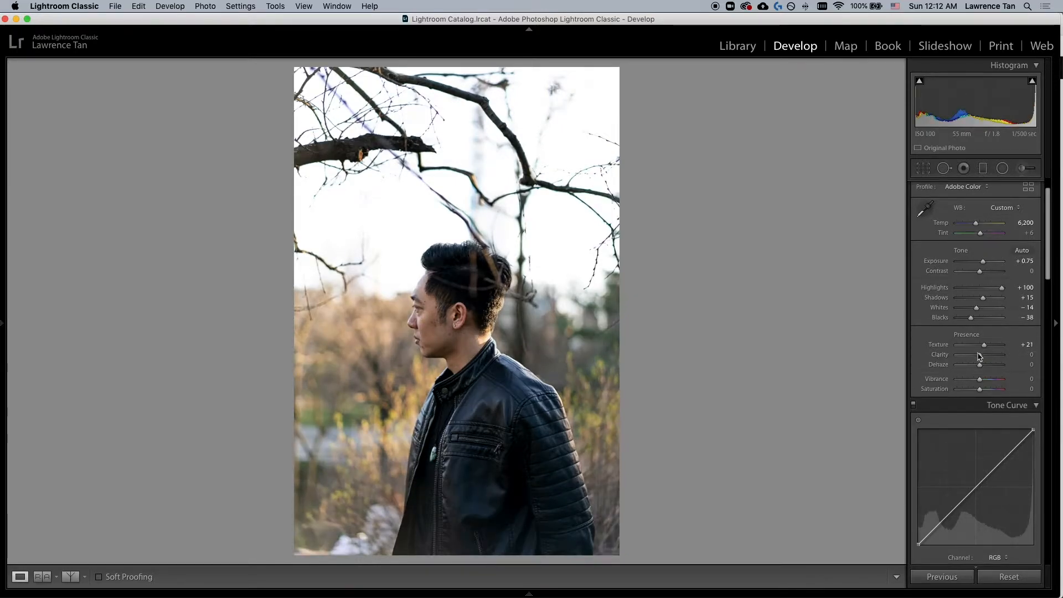
pyautogui.moveTo(990, 359); pyautogui.dragTo(988, 359)
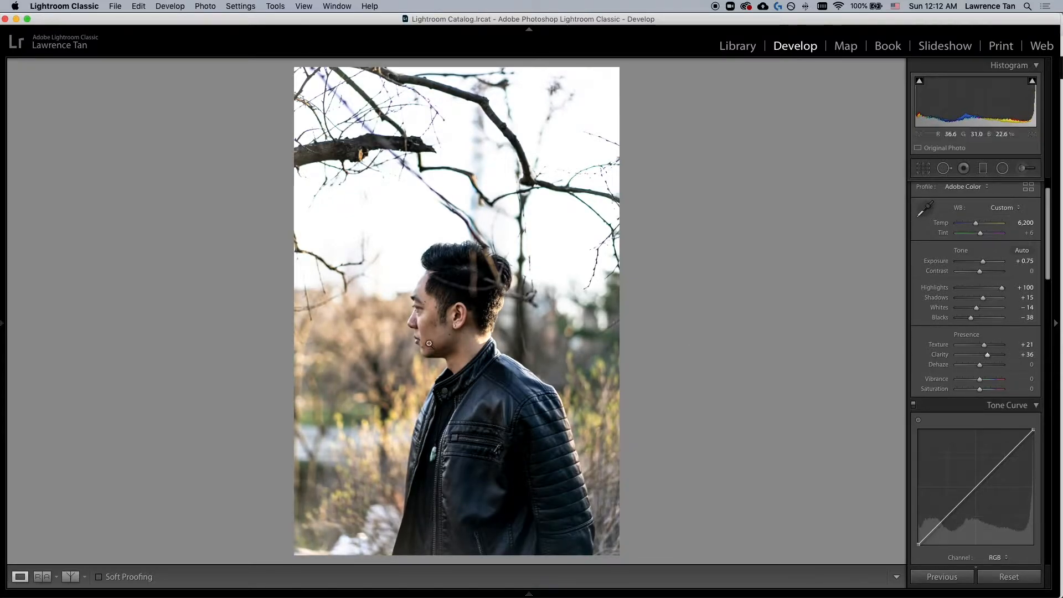
pyautogui.click(935, 358)
pyautogui.doubleClick(938, 355)
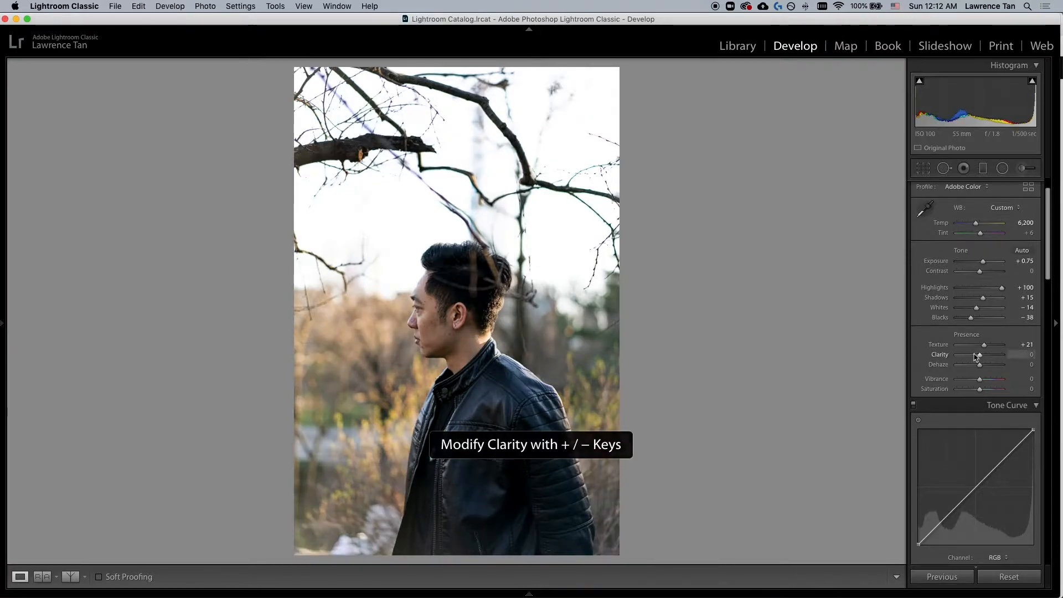
pyautogui.moveTo(980, 357)
pyautogui.mouseDown()
pyautogui.moveTo(970, 361)
pyautogui.moveTo(993, 359)
pyautogui.moveTo(980, 359)
pyautogui.mouseUp()
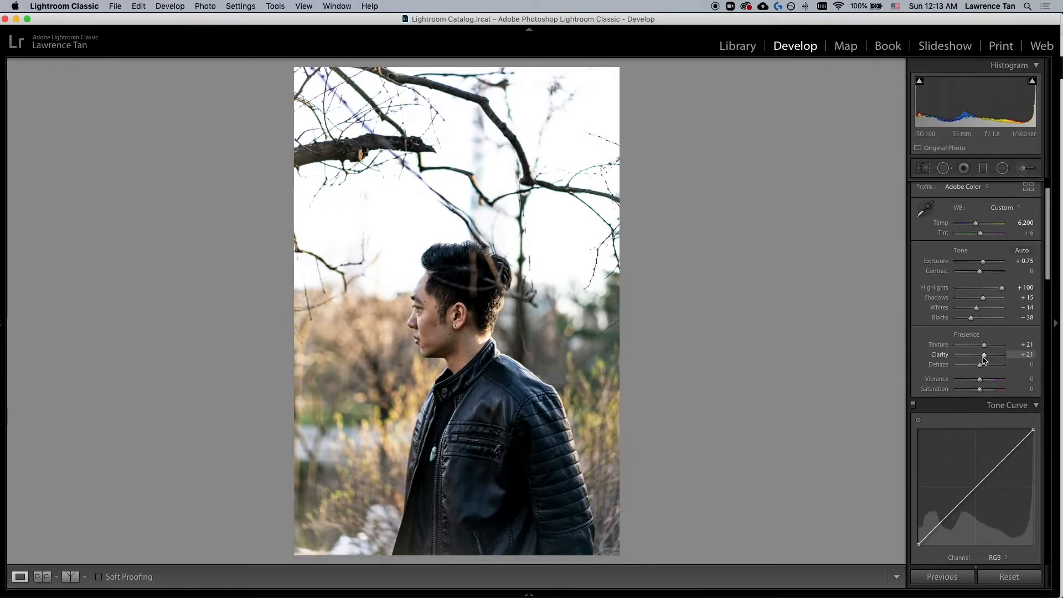
pyautogui.doubleClick(940, 356)
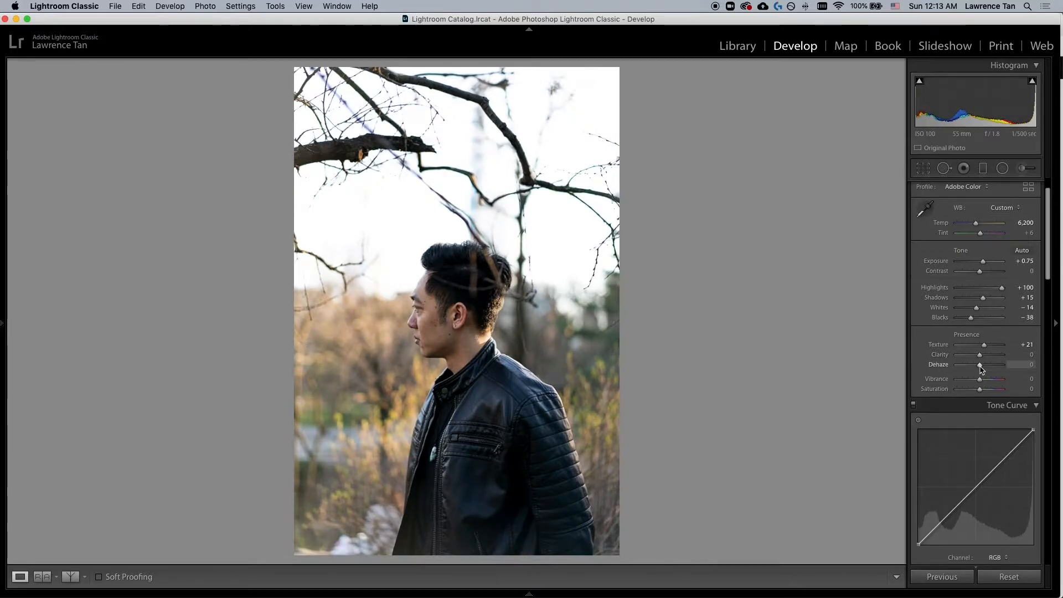
# Try Dehaze at +14 and -15, and reset it to 0
pyautogui.moveTo(981, 370); pyautogui.dragTo(983, 371)
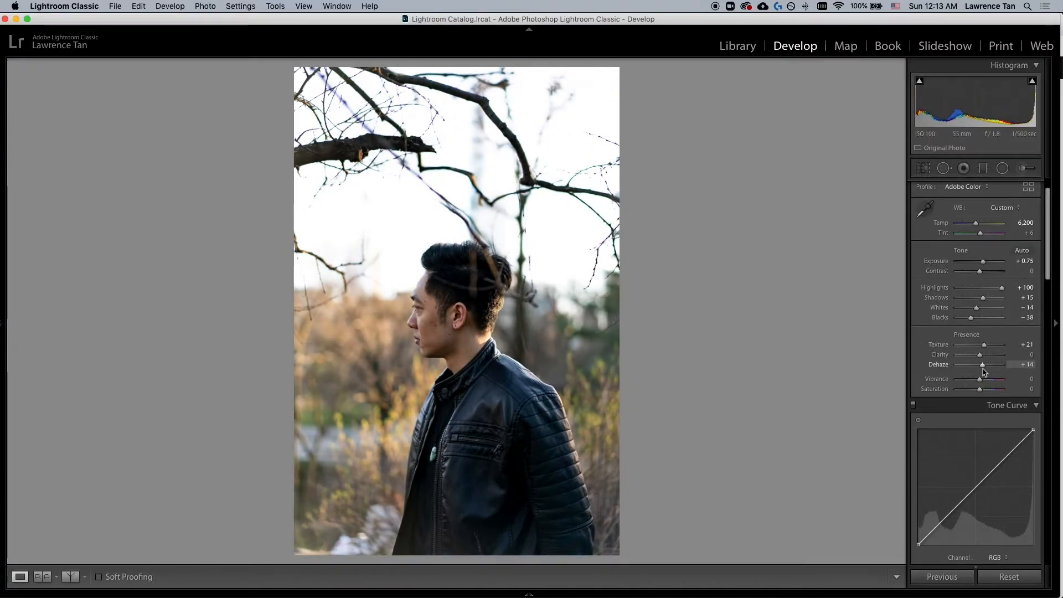
pyautogui.moveTo(982, 369); pyautogui.dragTo(979, 370)
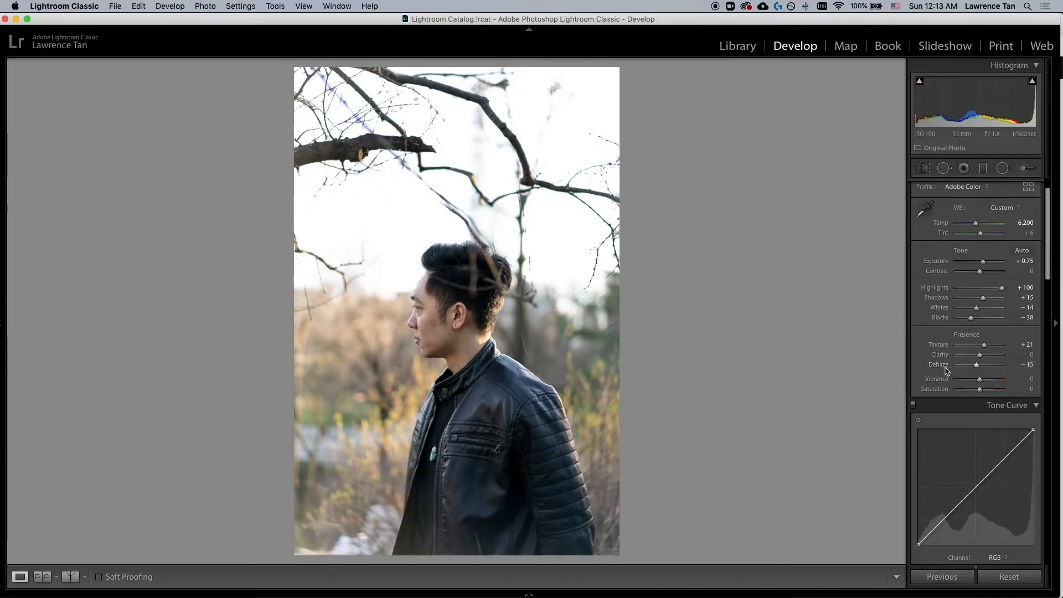
pyautogui.doubleClick(939, 368)
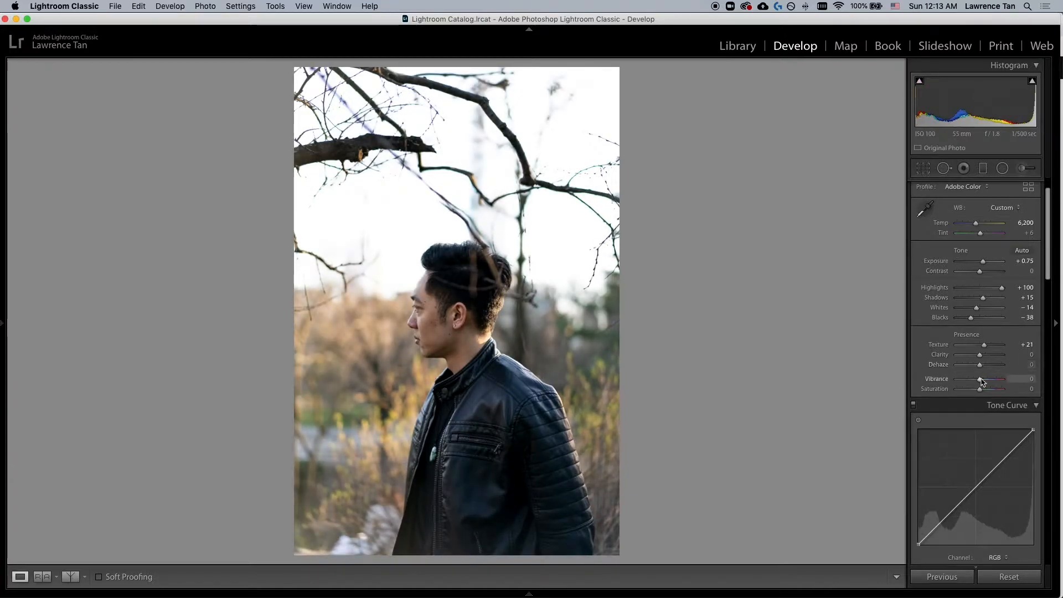
# Try stronger Vibrance on the photo, reset it, and settle on a Vibrance value of +31
pyautogui.moveTo(987, 381)
pyautogui.mouseDown()
pyautogui.moveTo(977, 385)
pyautogui.moveTo(995, 382)
pyautogui.mouseUp()
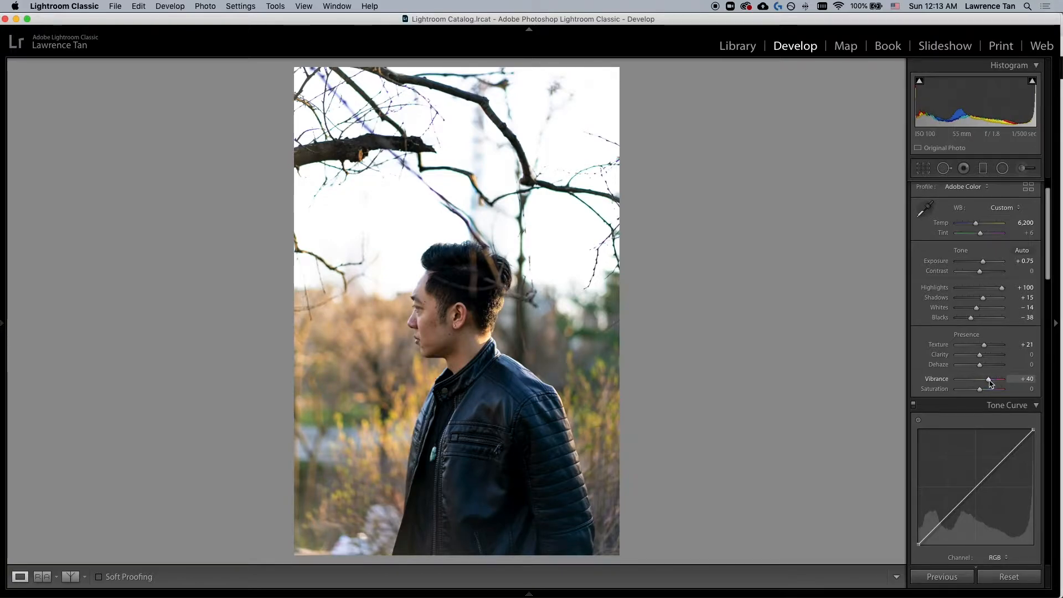
pyautogui.doubleClick(940, 380)
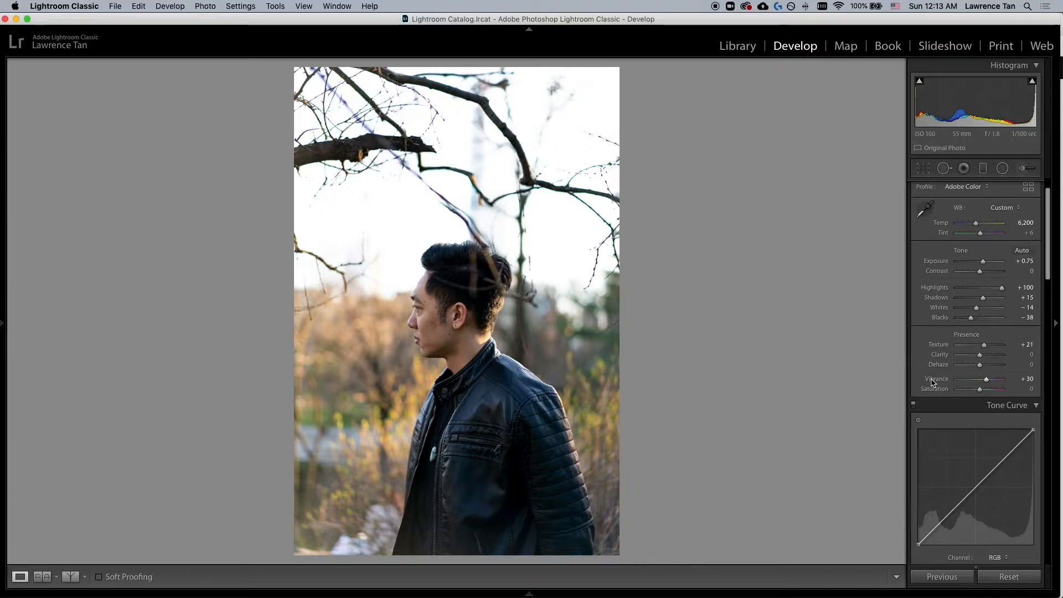
pyautogui.moveTo(979, 381); pyautogui.dragTo(988, 383)
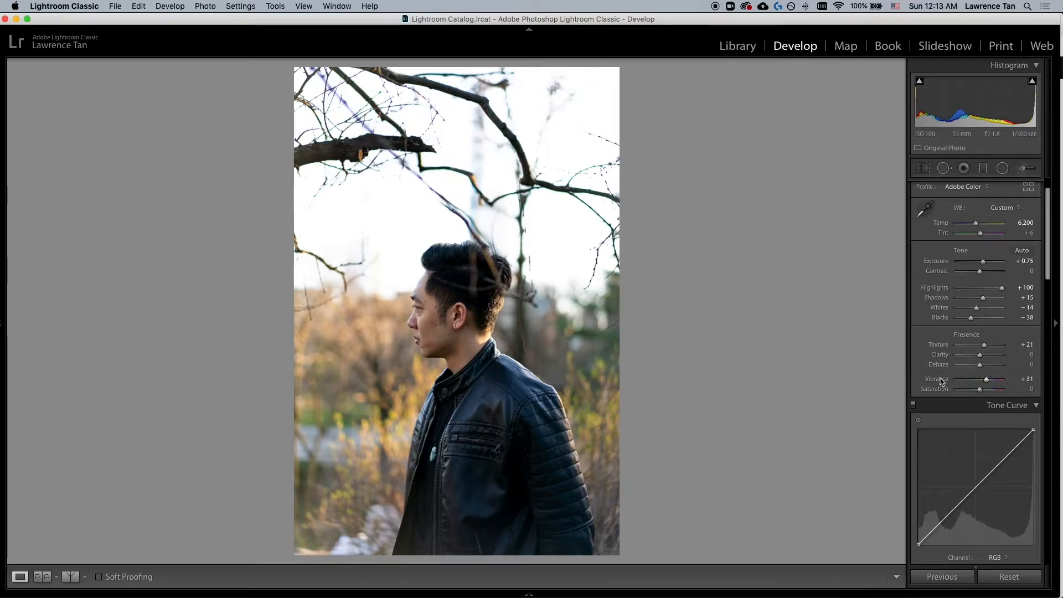
# Compare the edited photo side by side with its reference version, and return to the single-photo view
pyautogui.scroll(-5, 952, 382)
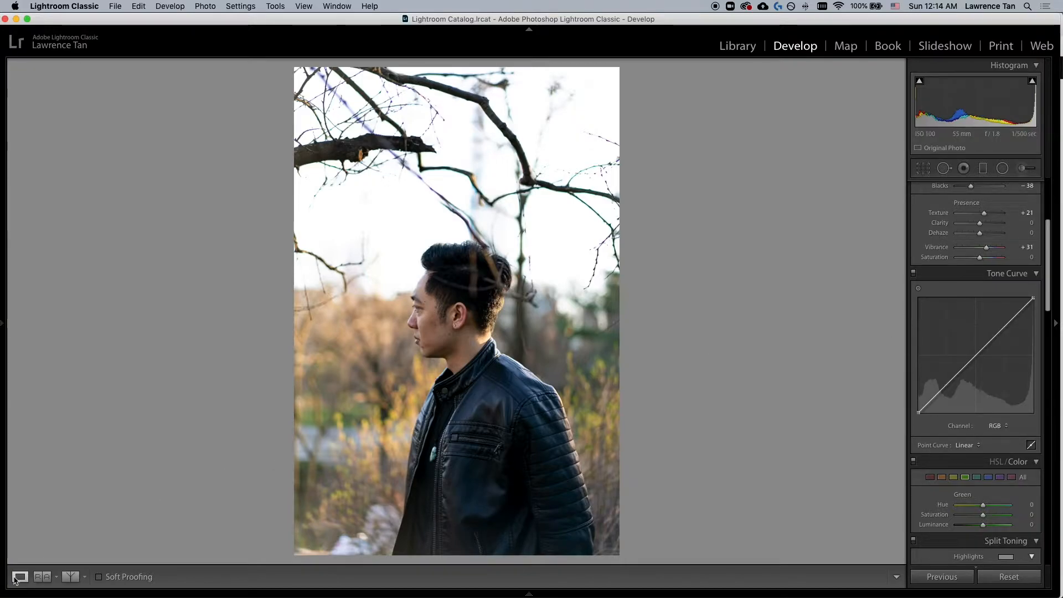
pyautogui.click(47, 579)
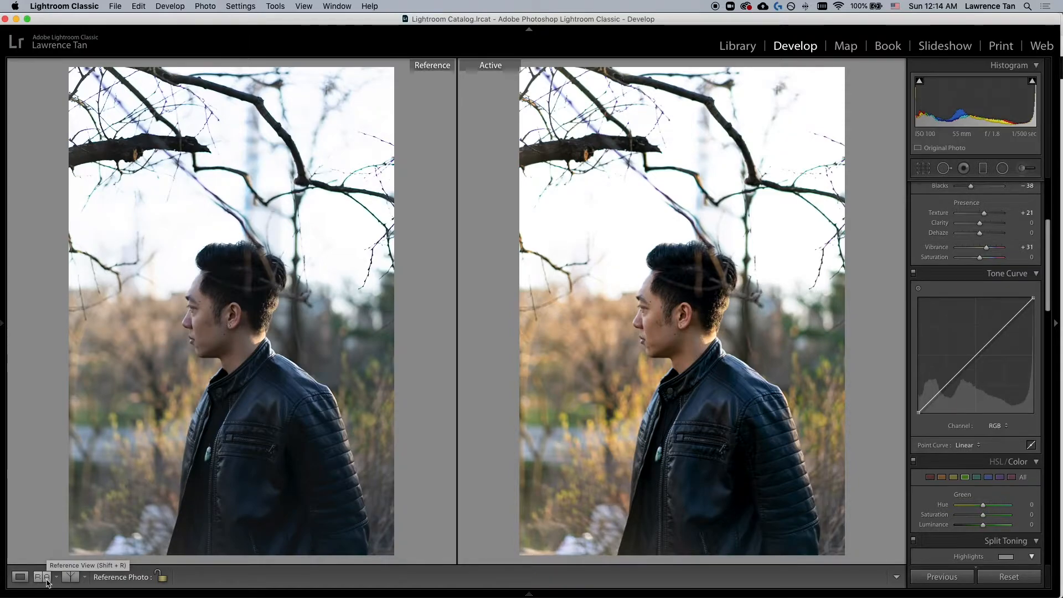
pyautogui.click(47, 581)
pyautogui.click(48, 581)
pyautogui.click(20, 578)
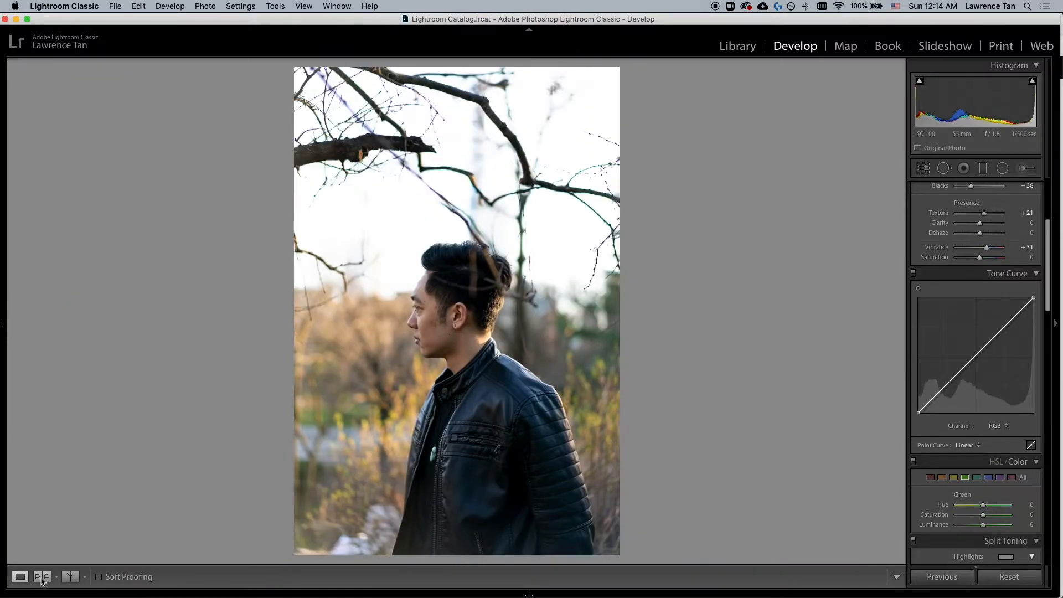
pyautogui.click(42, 577)
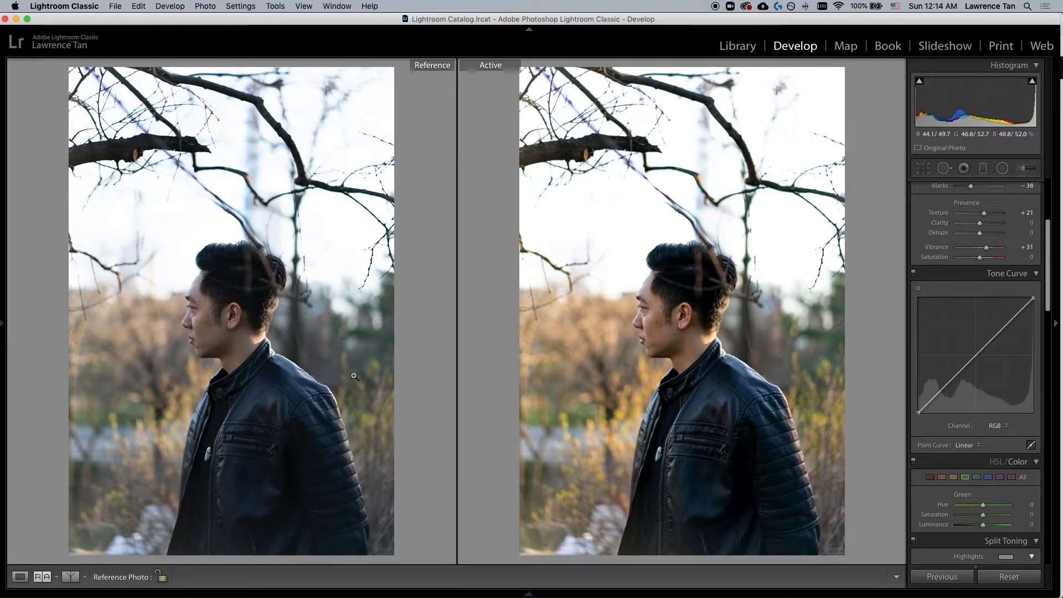
pyautogui.click(20, 576)
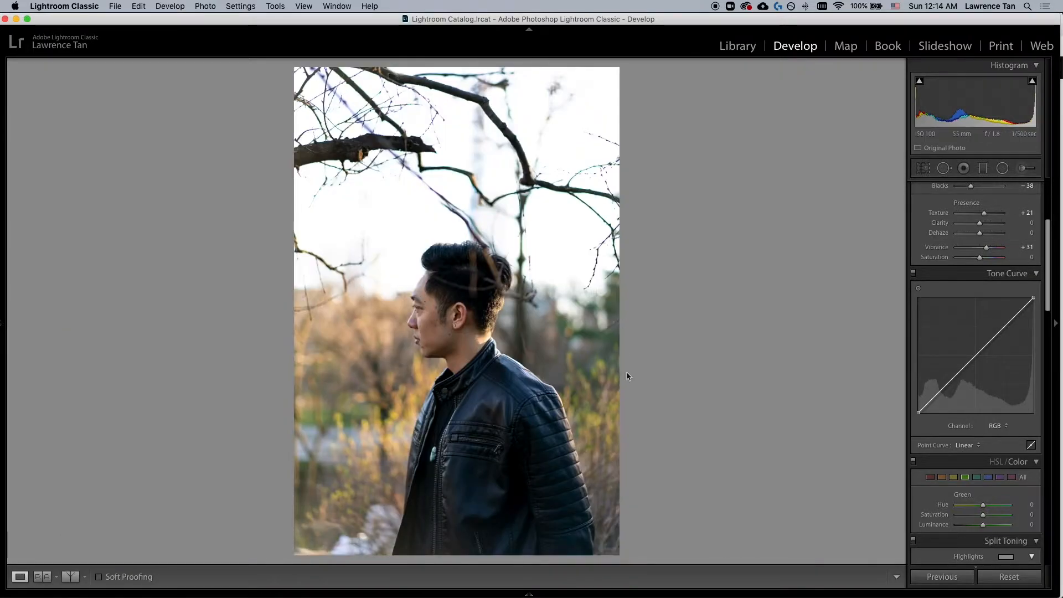
# Soften the brightest tones by lowering the white endpoint of the RGB tone curve to about 94%
pyautogui.moveTo(918, 414); pyautogui.dragTo(918, 416)
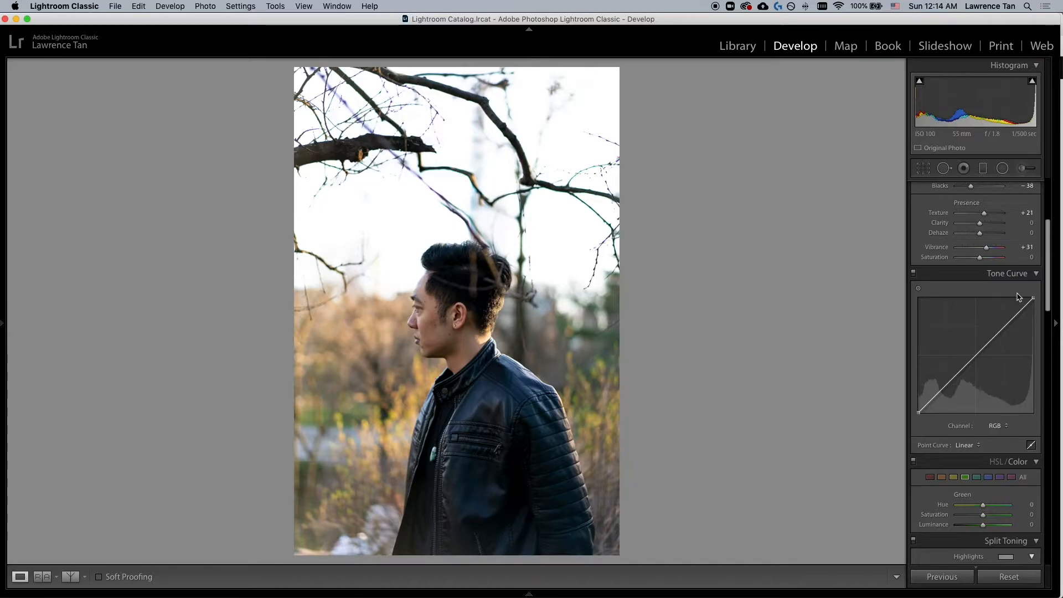
pyautogui.scroll(1, 1021, 305)
pyautogui.moveTo(1033, 314); pyautogui.dragTo(1034, 320)
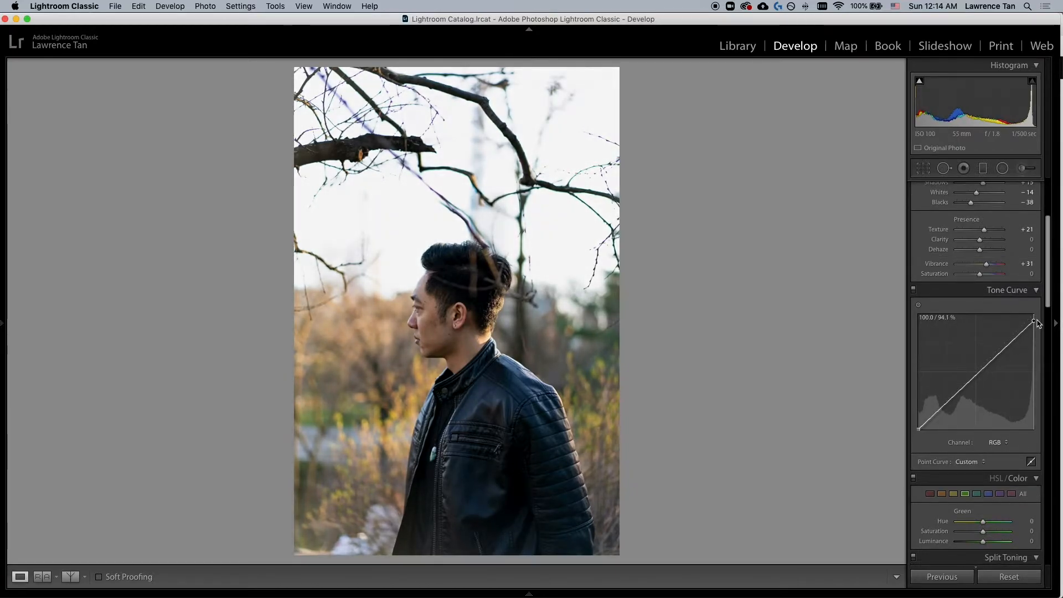
# Add highlight, midtone and shadow points to the RGB curve, raise the black endpoint for a faded look, and lower the white endpoint slightly
pyautogui.moveTo(1004, 346); pyautogui.dragTo(976, 371)
pyautogui.moveTo(945, 404); pyautogui.dragTo(945, 408)
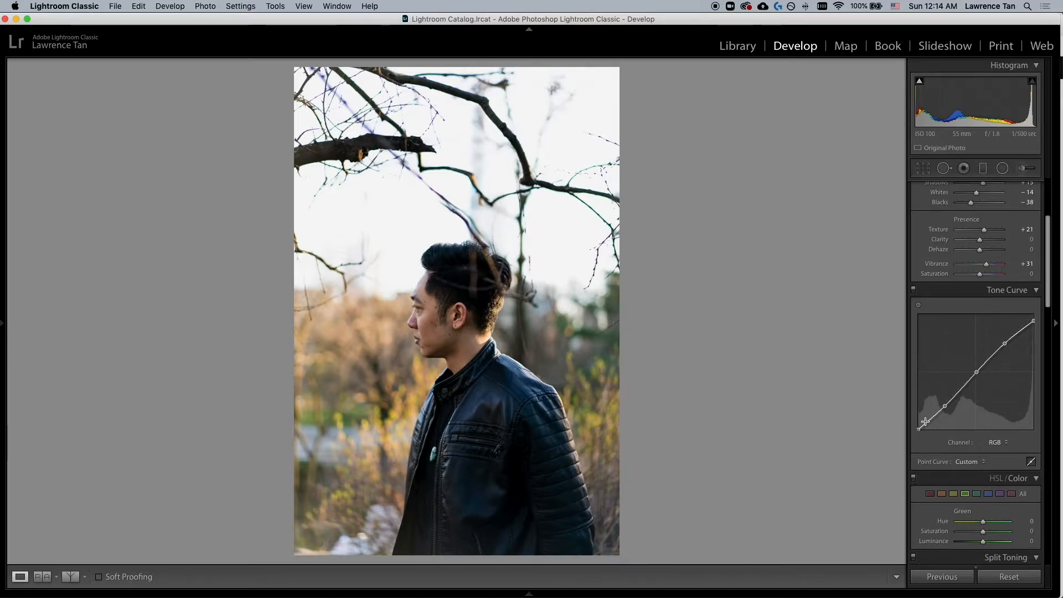
pyautogui.moveTo(917, 429); pyautogui.dragTo(919, 424)
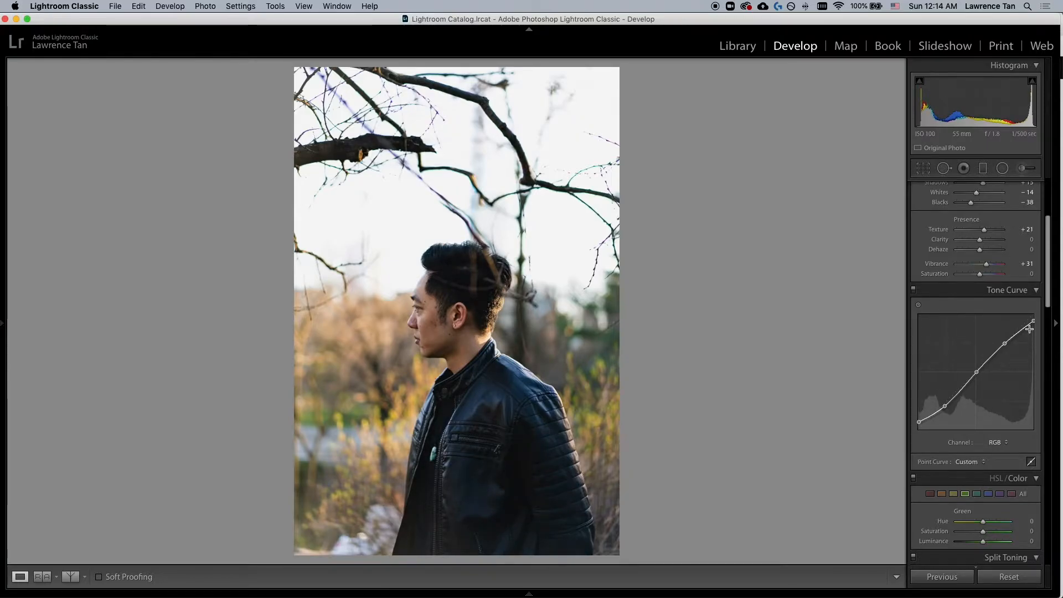
pyautogui.moveTo(1004, 347); pyautogui.dragTo(1036, 324)
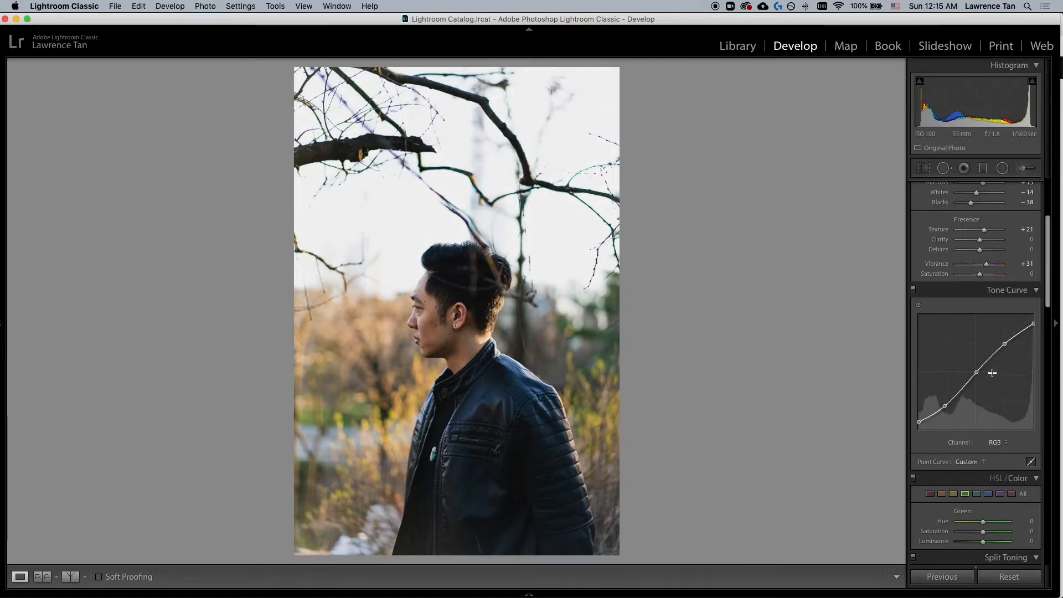
# Compare the photo with and without the tone curve adjustment, leaving the adjustment enabled
pyautogui.click(913, 291)
pyautogui.click(913, 291)
pyautogui.click(913, 291)
pyautogui.click(914, 290)
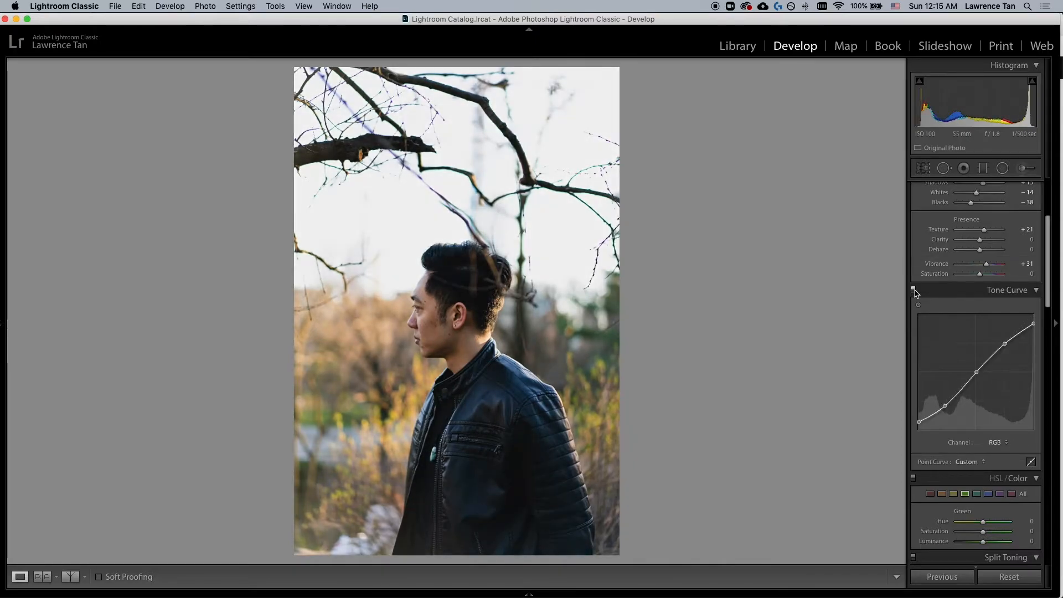
pyautogui.click(913, 291)
pyautogui.click(913, 290)
pyautogui.click(913, 291)
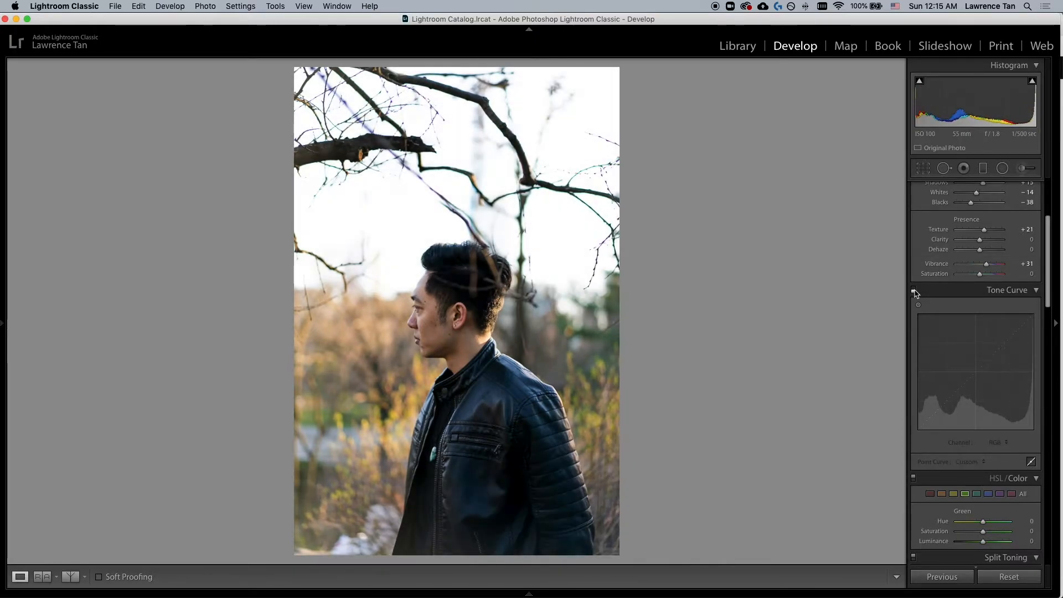
pyautogui.click(913, 291)
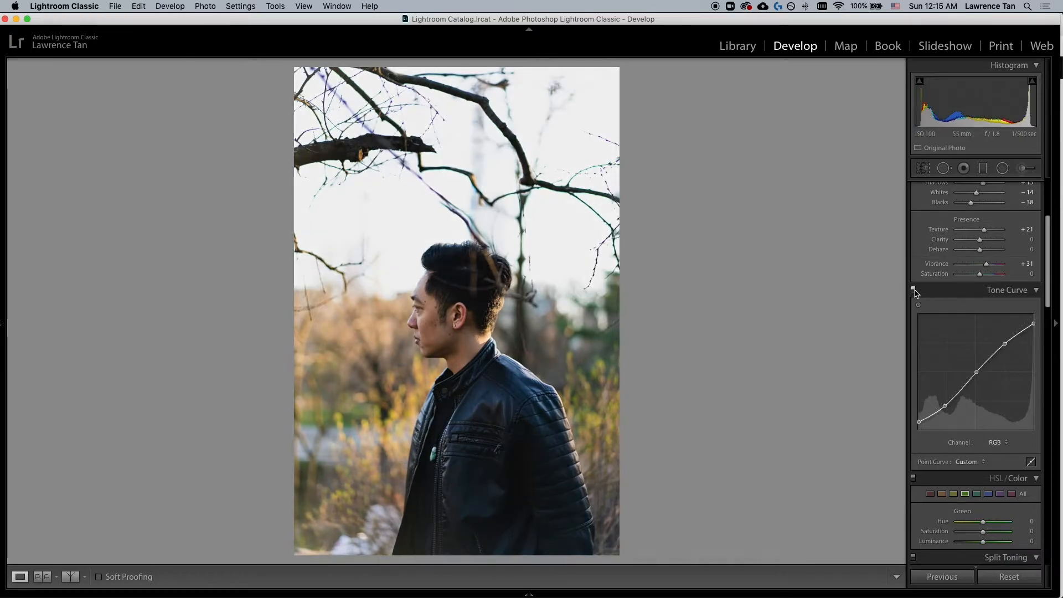
pyautogui.click(913, 291)
pyautogui.click(913, 290)
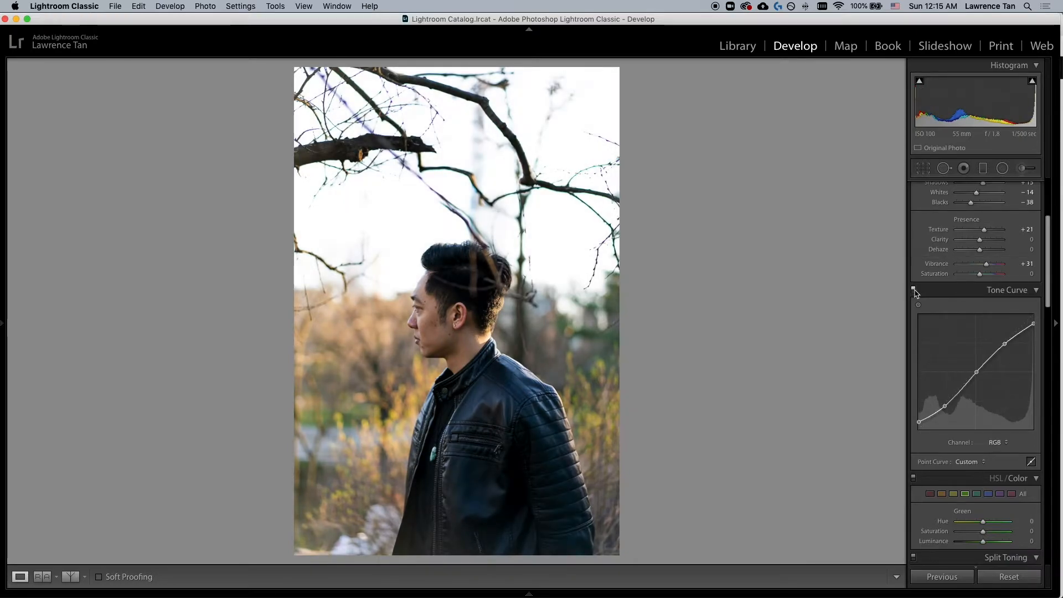
# Remove the midtone point from the centre of the RGB tone curve
pyautogui.doubleClick(976, 371)
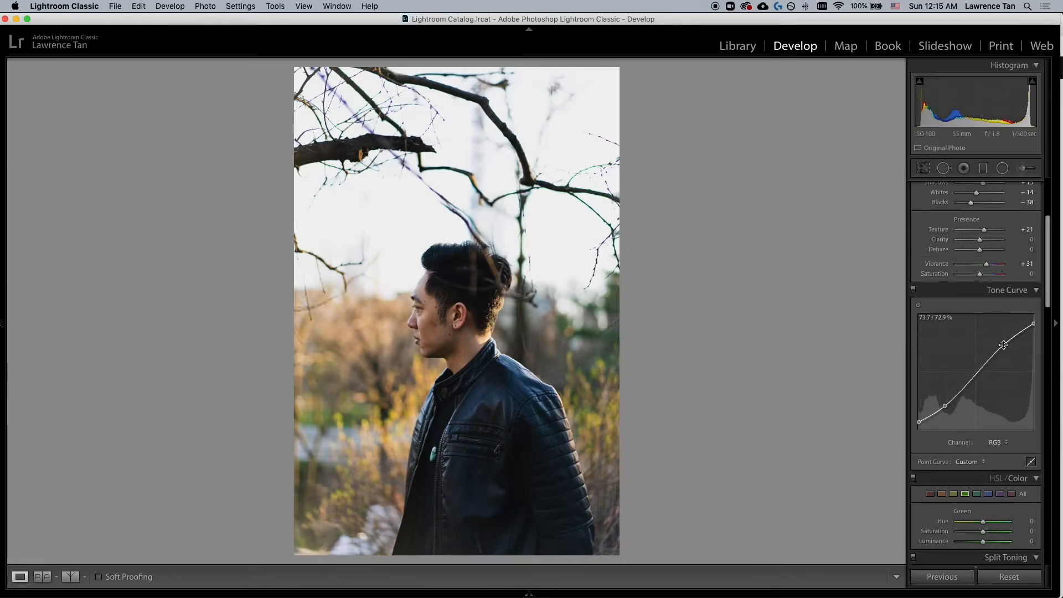
# Reset the RGB tone curve to linear by restoring both endpoints and removing the highlight and shadow points
pyautogui.moveTo(1033, 323); pyautogui.dragTo(917, 432)
pyautogui.moveTo(1031, 406); pyautogui.dragTo(1033, 314)
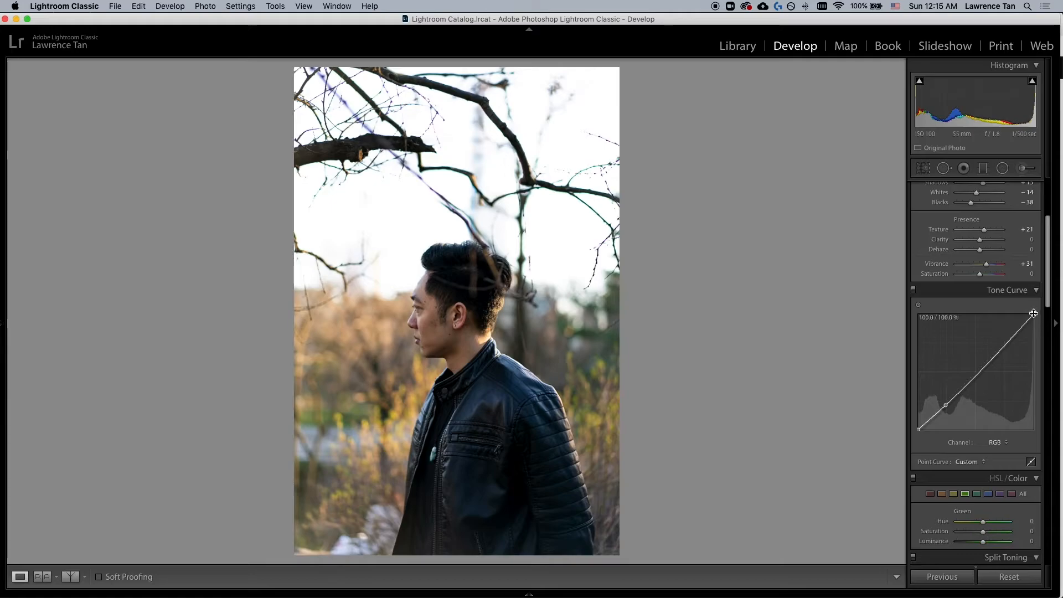
pyautogui.doubleClick(945, 405)
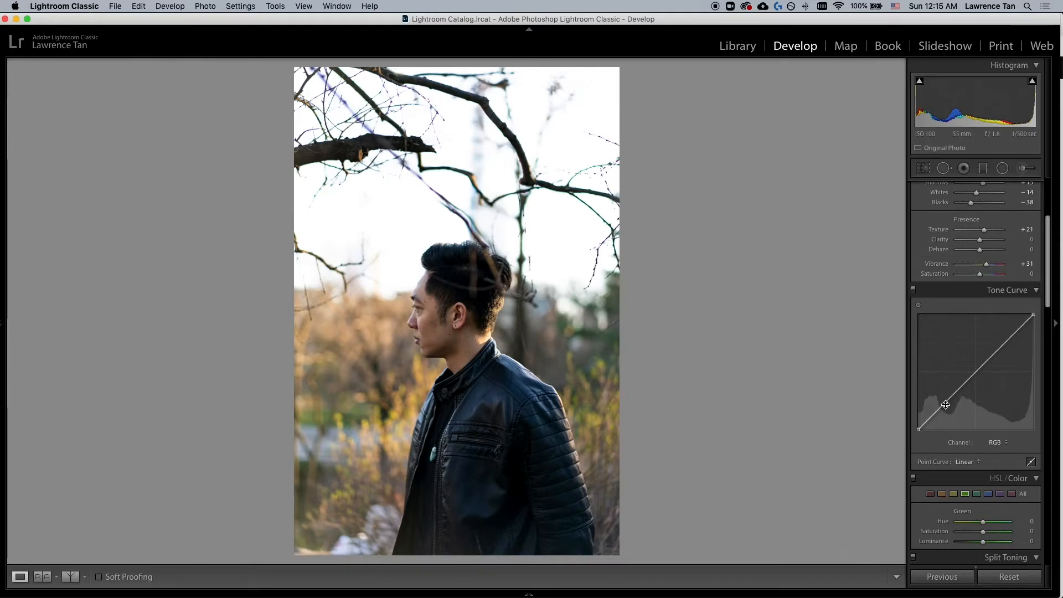
# Add midtone, shadow and highlight points along the RGB curve at its centre and quarter positions
pyautogui.click(974, 372)
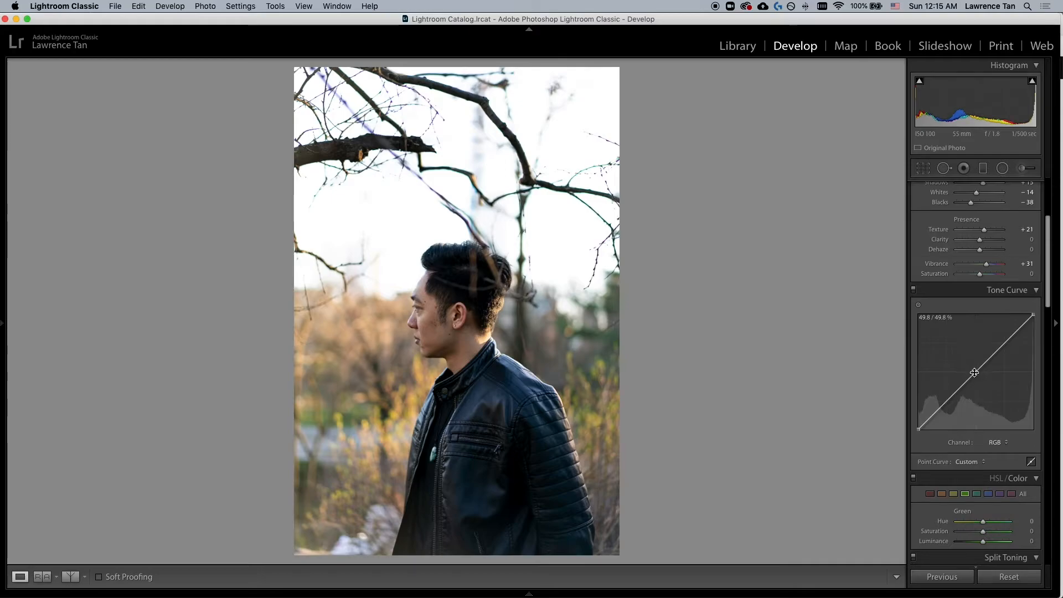
pyautogui.click(946, 400)
pyautogui.click(1004, 343)
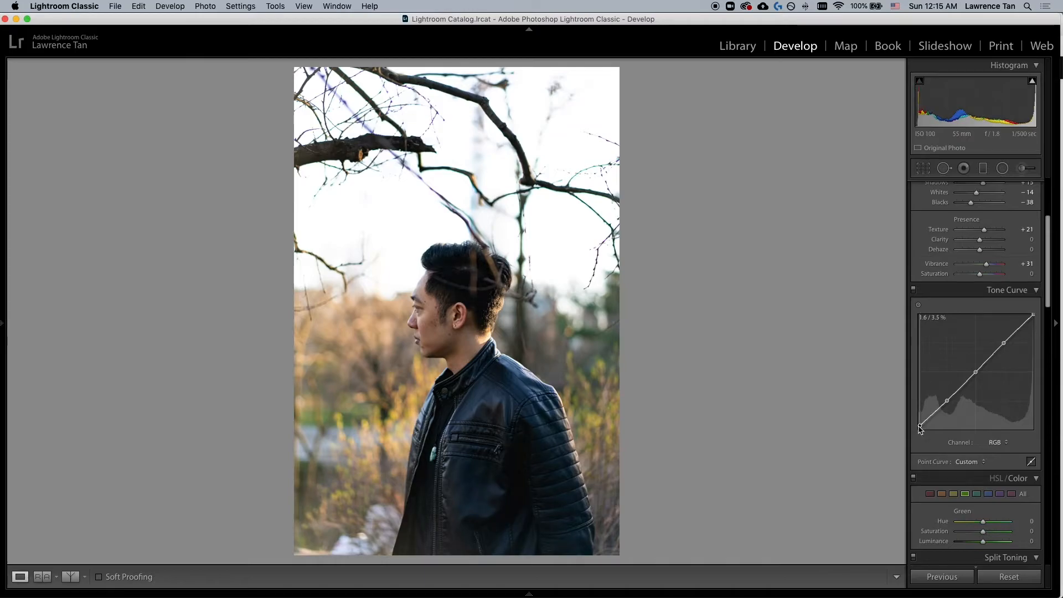
# Raise the black endpoint of the RGB curve slightly and lower the white endpoint slightly for a faded look
pyautogui.moveTo(918, 429); pyautogui.dragTo(916, 427)
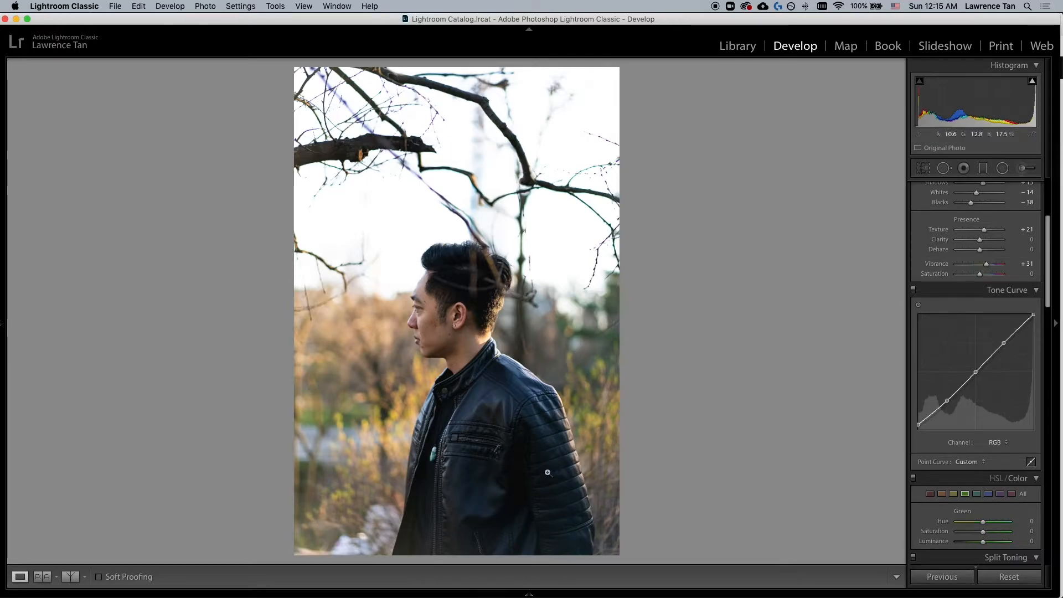
pyautogui.moveTo(916, 425); pyautogui.dragTo(916, 428)
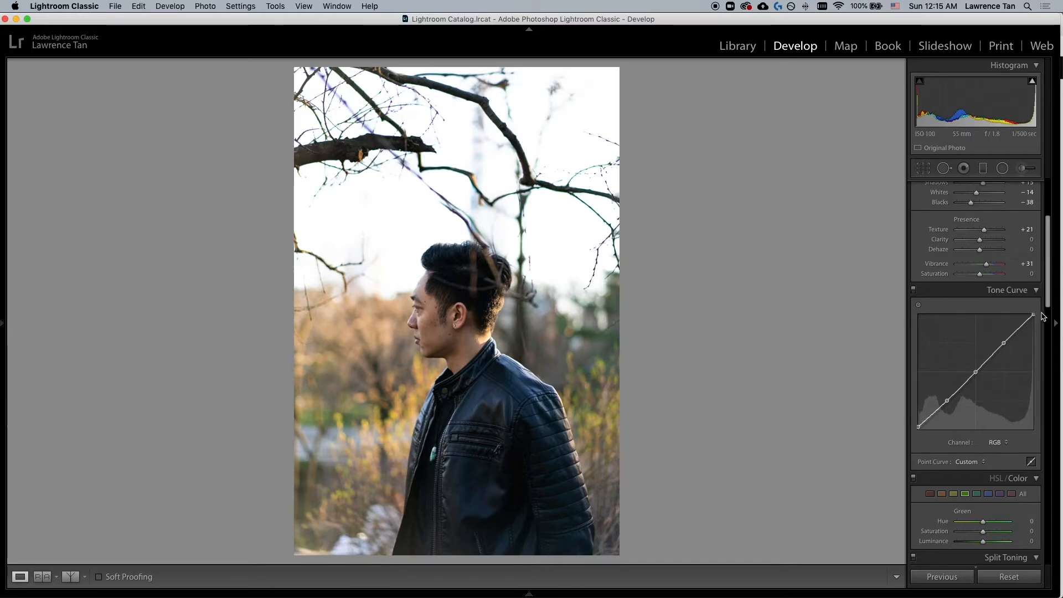
pyautogui.moveTo(1033, 314); pyautogui.dragTo(1032, 317)
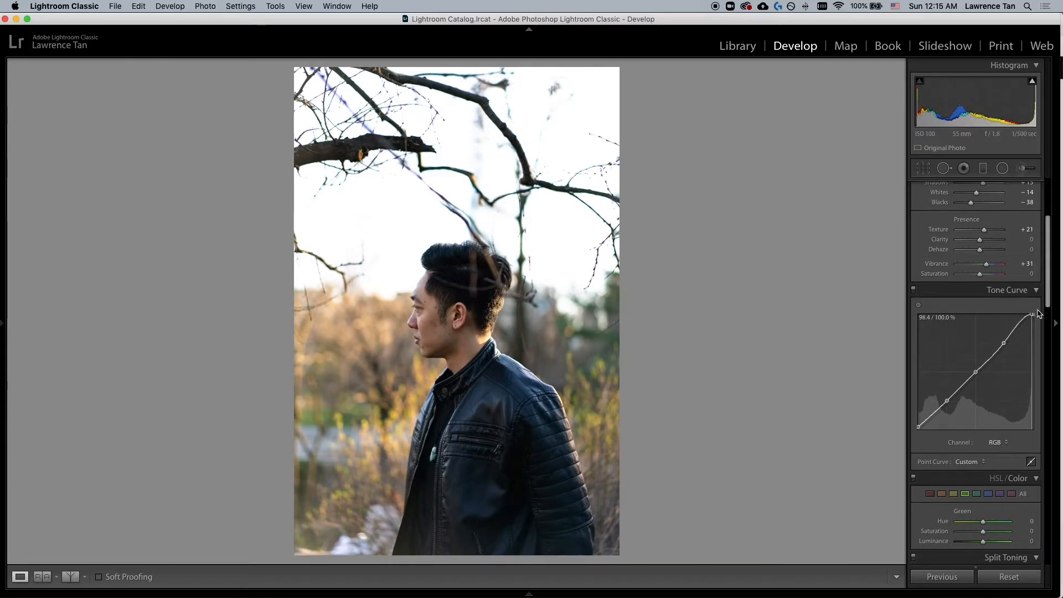
pyautogui.moveTo(1033, 313); pyautogui.dragTo(1041, 319)
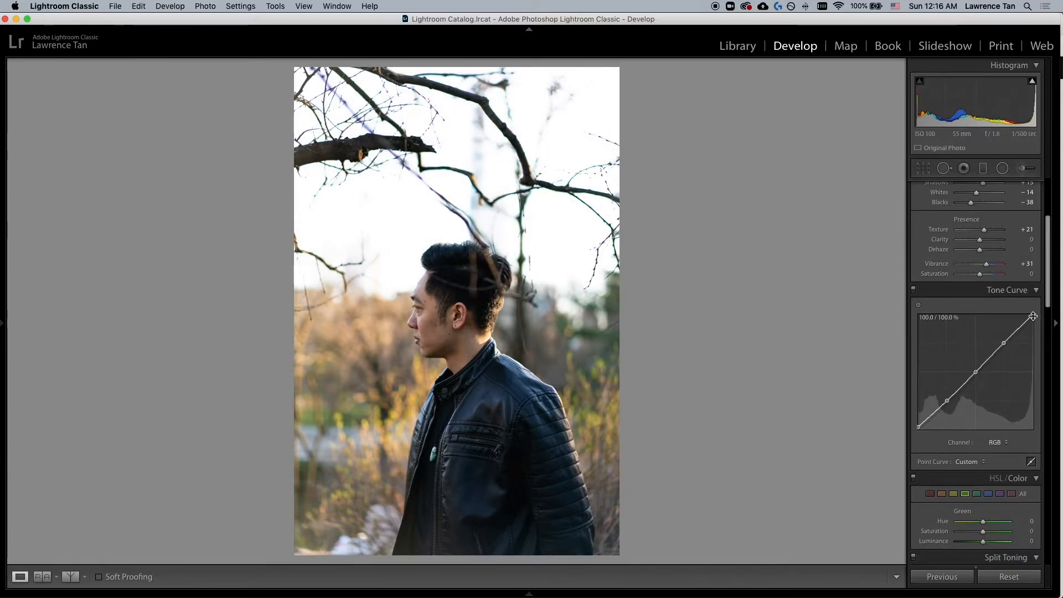
pyautogui.moveTo(1033, 314)
pyautogui.mouseDown()
pyautogui.moveTo(1030, 342)
pyautogui.moveTo(1039, 321)
pyautogui.mouseUp()
pyautogui.moveTo(1040, 320); pyautogui.dragTo(1040, 322)
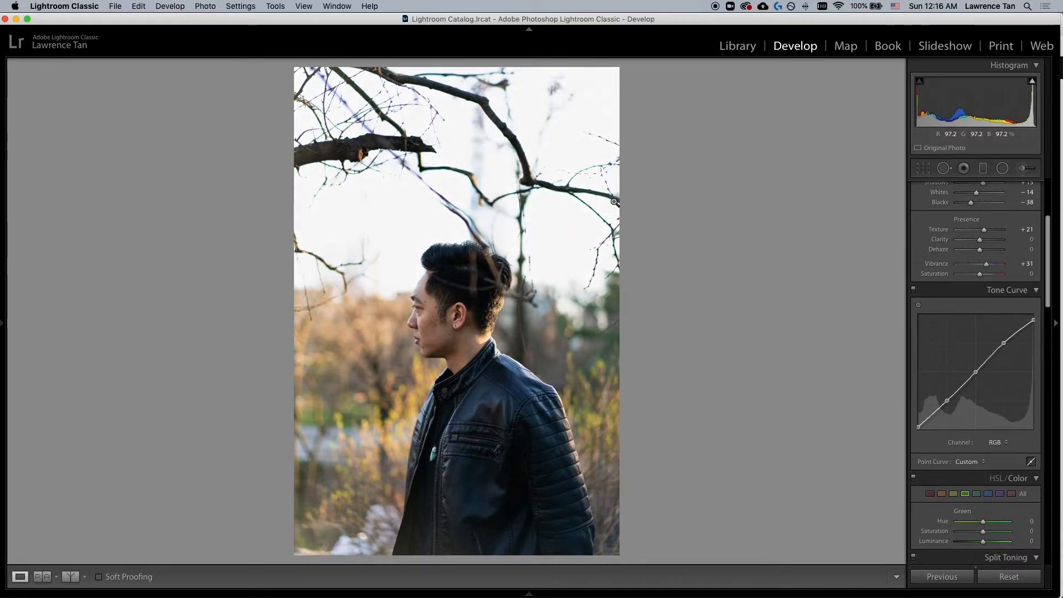
# Shape the RGB curve into a gentle S by lifting the highlight and midtone points slightly and fine-tuning the shadow point
pyautogui.moveTo(1005, 345); pyautogui.dragTo(1005, 342)
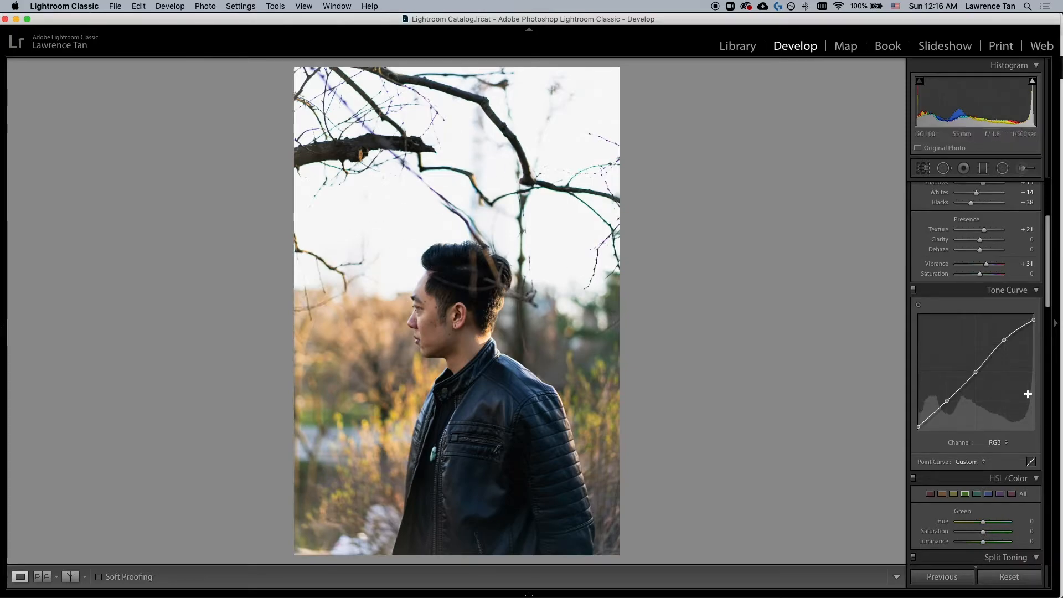
pyautogui.moveTo(977, 374); pyautogui.dragTo(976, 374)
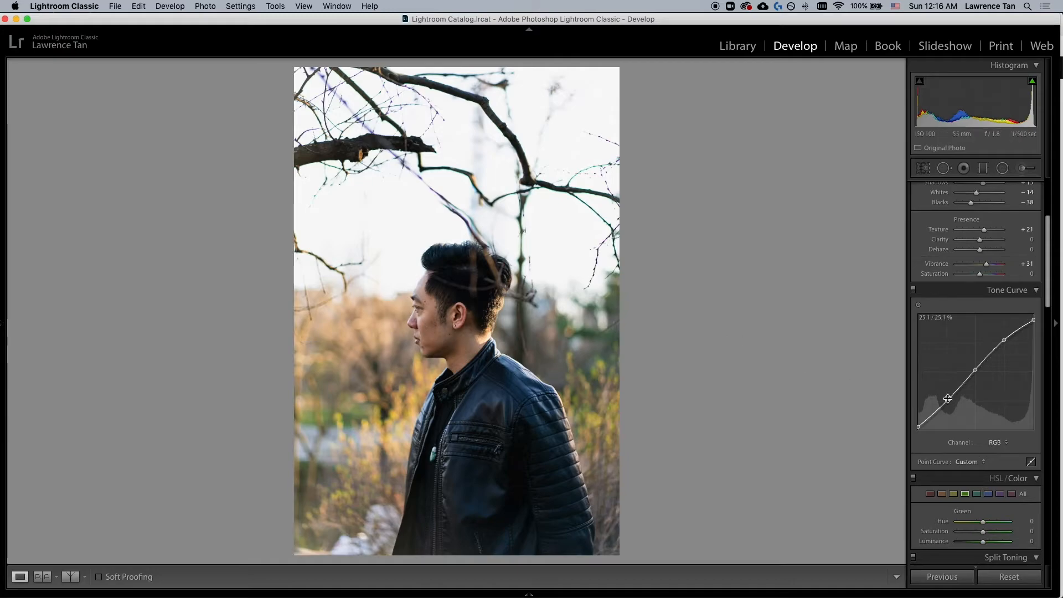
pyautogui.moveTo(947, 400); pyautogui.dragTo(944, 399)
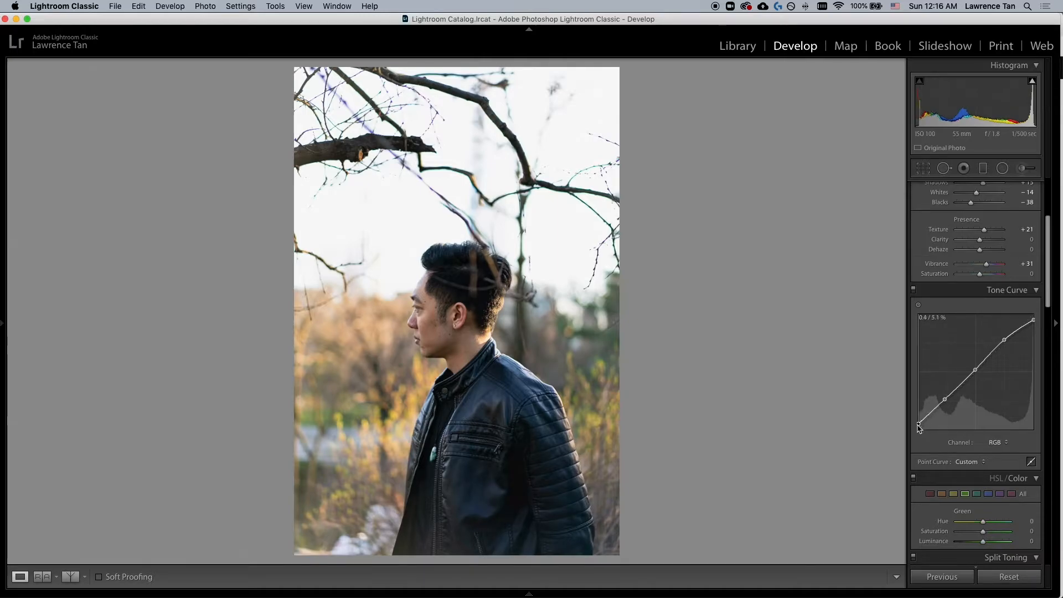
pyautogui.moveTo(943, 402); pyautogui.dragTo(948, 403)
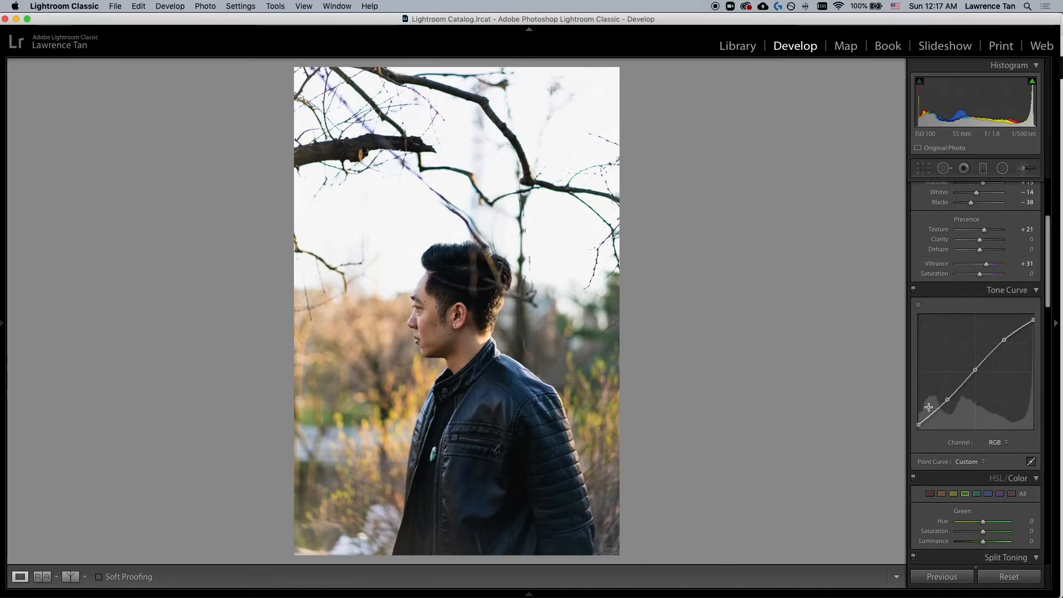
# Compare the photo with and without the tone curve adjustment, leaving the adjustment enabled
pyautogui.click(913, 291)
pyautogui.click(913, 290)
pyautogui.click(913, 290)
pyautogui.click(913, 290)
pyautogui.click(913, 290)
pyautogui.click(913, 290)
pyautogui.click(913, 291)
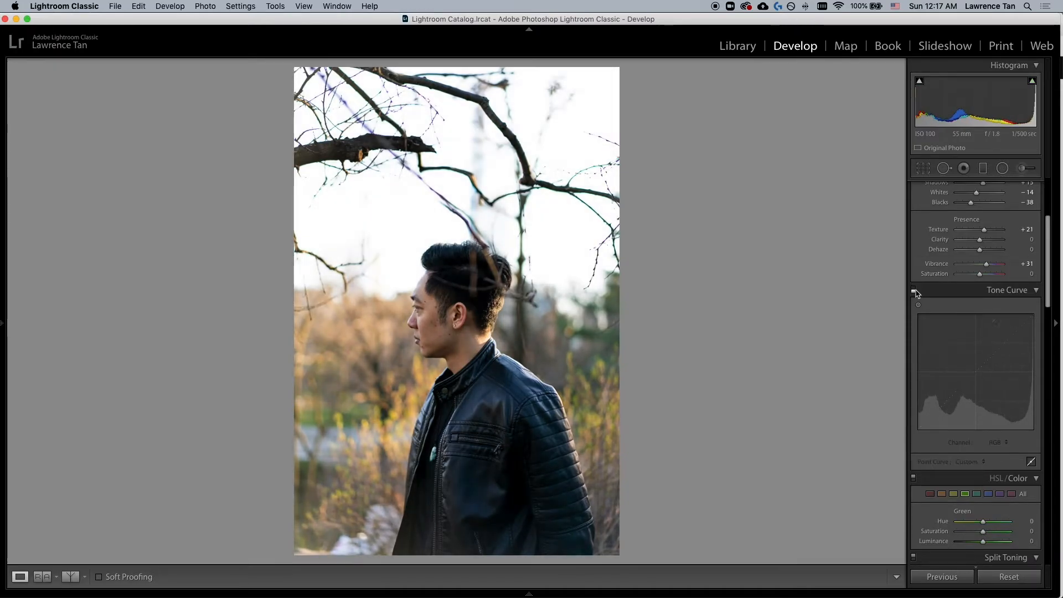
pyautogui.click(913, 291)
pyautogui.click(913, 290)
pyautogui.click(913, 290)
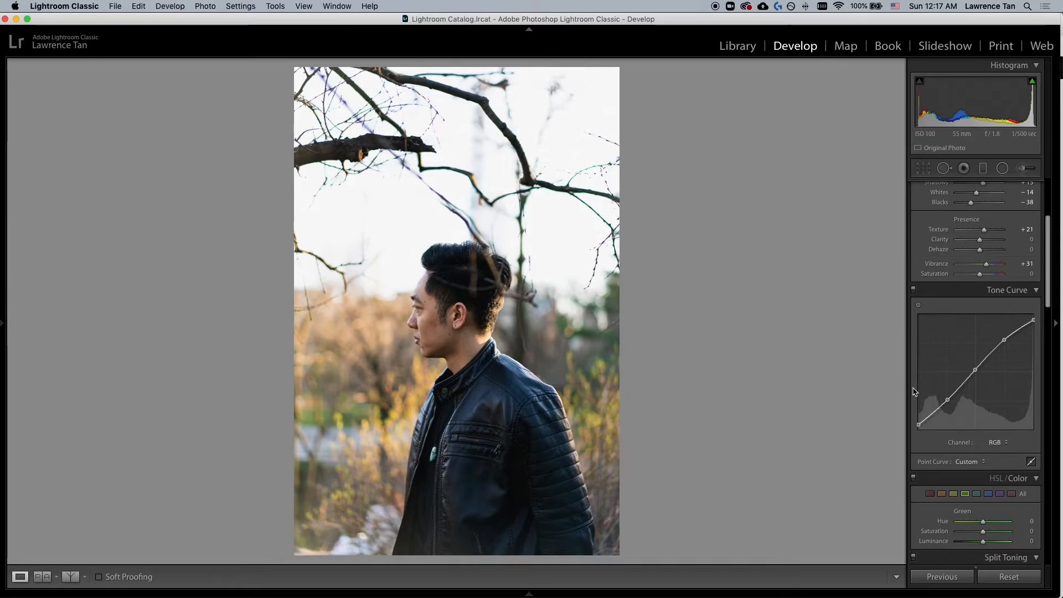
# Set the luminance noise reduction to 24, checking the effect on the enlarged portrait
pyautogui.scroll(-8, 915, 390)
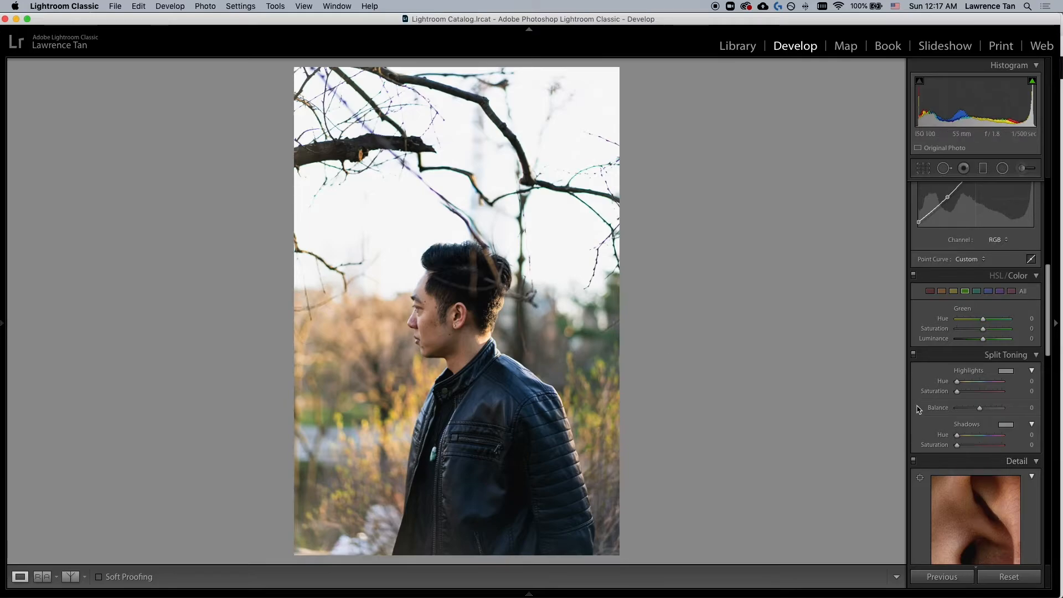
pyautogui.scroll(-10, 919, 394)
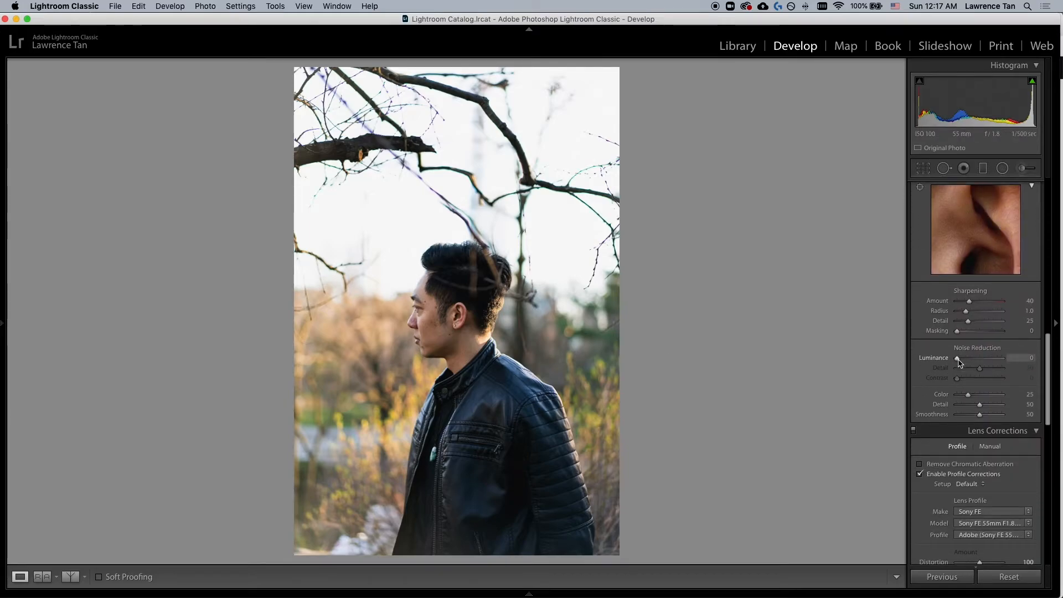
pyautogui.moveTo(957, 358); pyautogui.dragTo(962, 363)
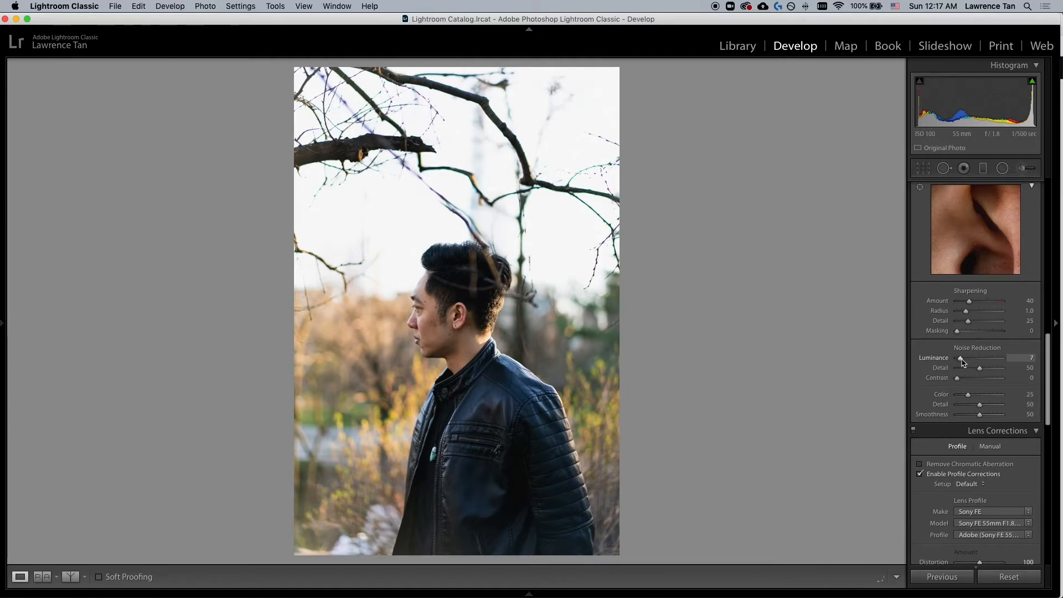
pyautogui.click(583, 331)
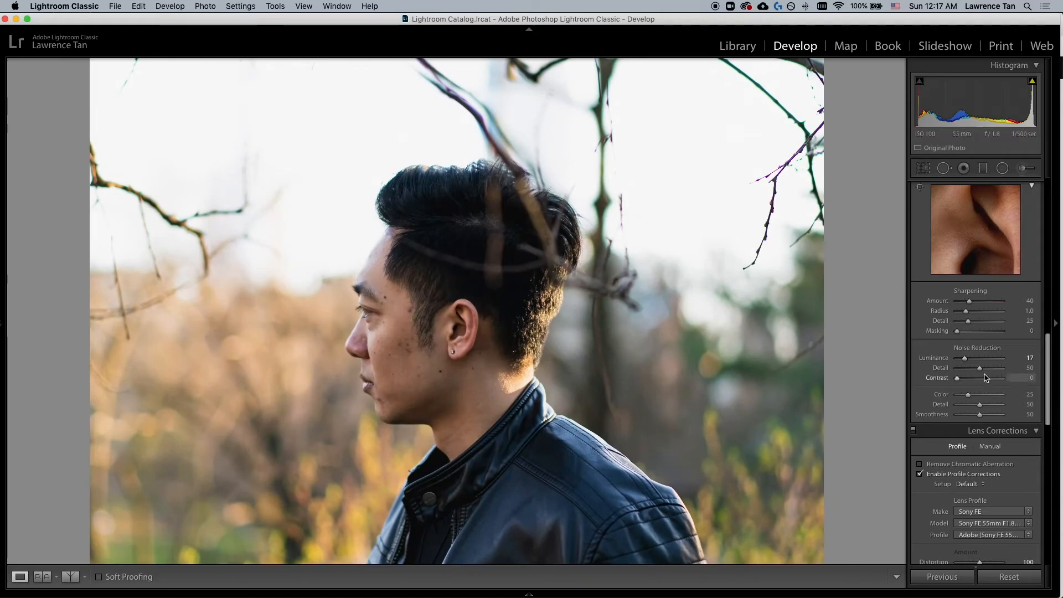
pyautogui.doubleClick(966, 361)
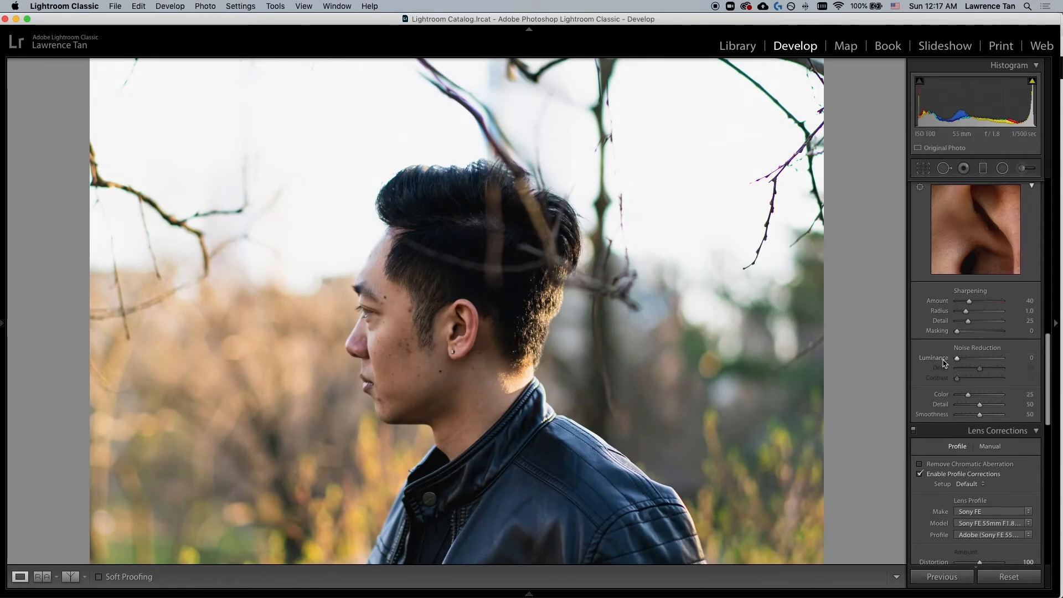
pyautogui.click(970, 363)
pyautogui.moveTo(971, 363); pyautogui.dragTo(968, 361)
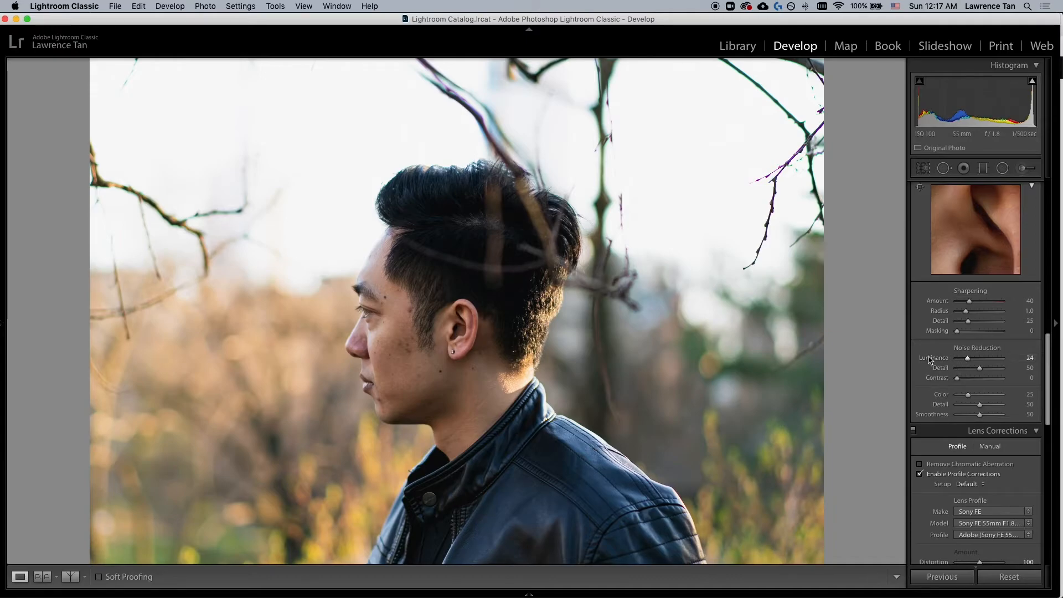
# Inspect the photo up close and at full view, and look over the lens correction, effects, detail and split toning settings
pyautogui.scroll(3, 923, 359)
pyautogui.scroll(-5, 922, 364)
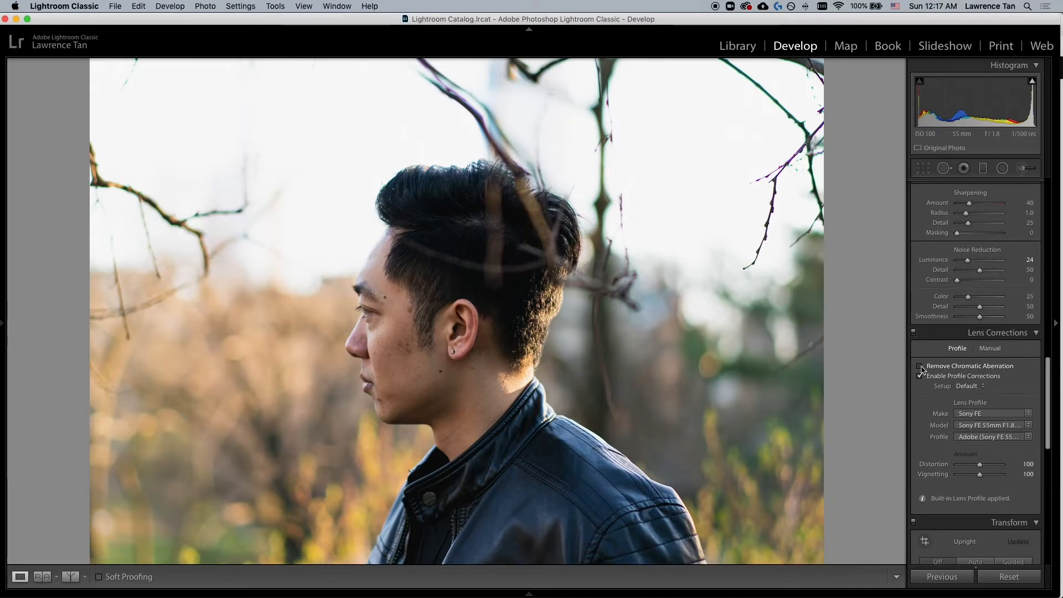
pyautogui.press('z')
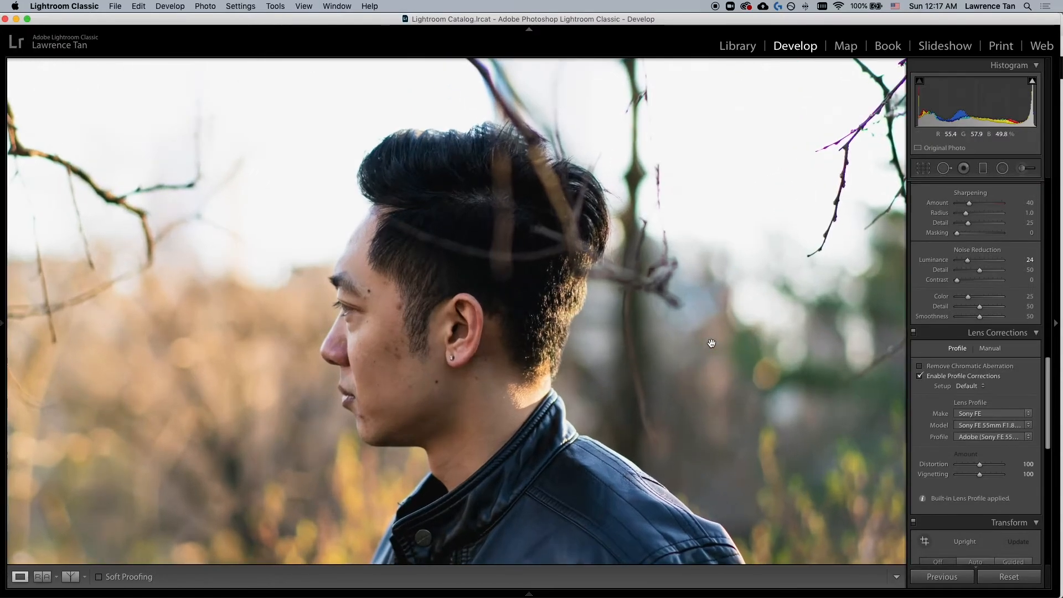
pyautogui.press('z')
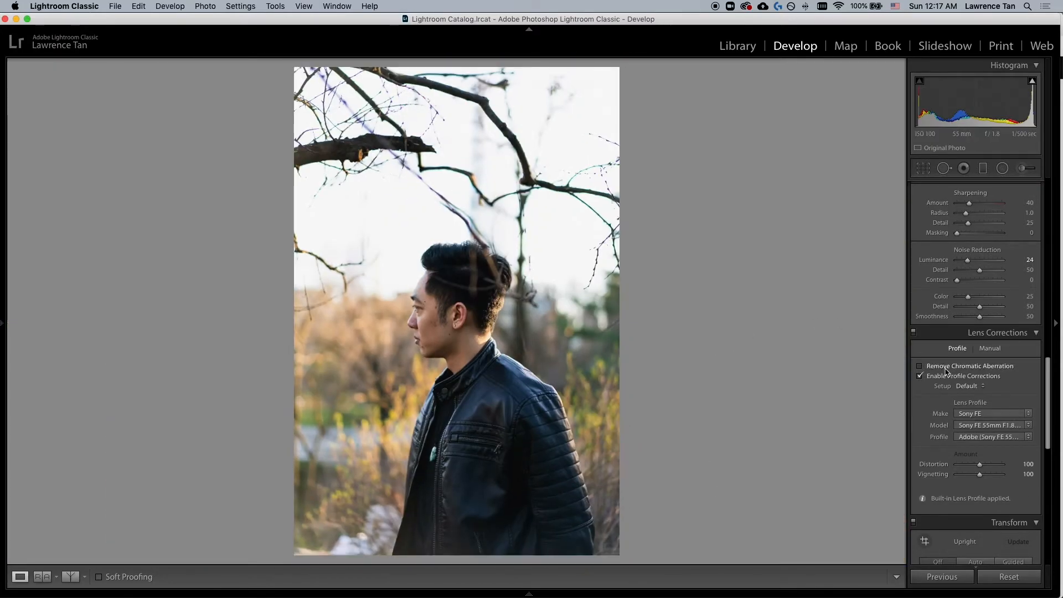
pyautogui.scroll(-15, 933, 415)
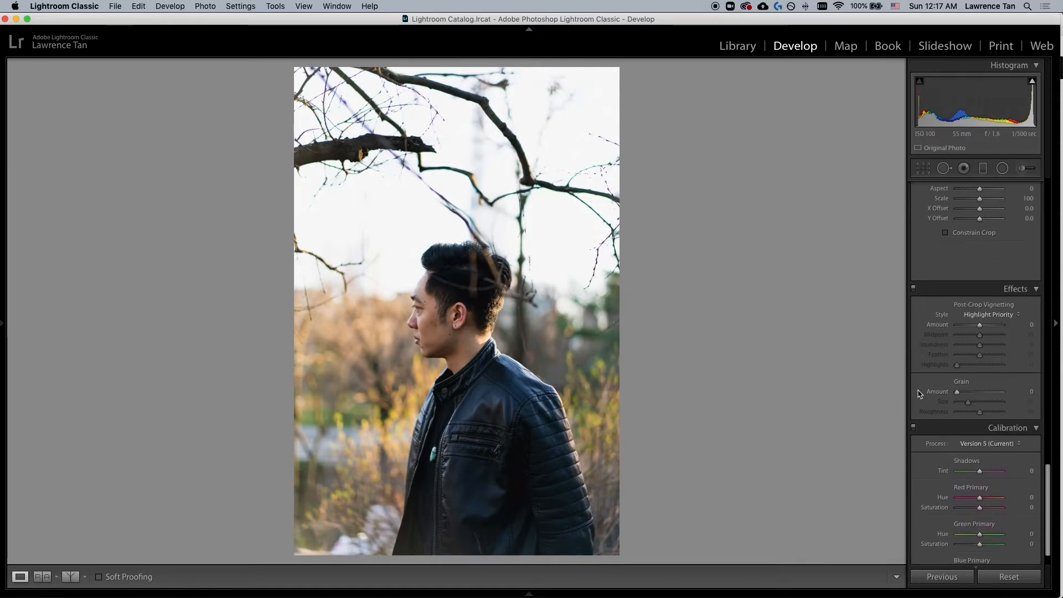
pyautogui.scroll(10, 916, 395)
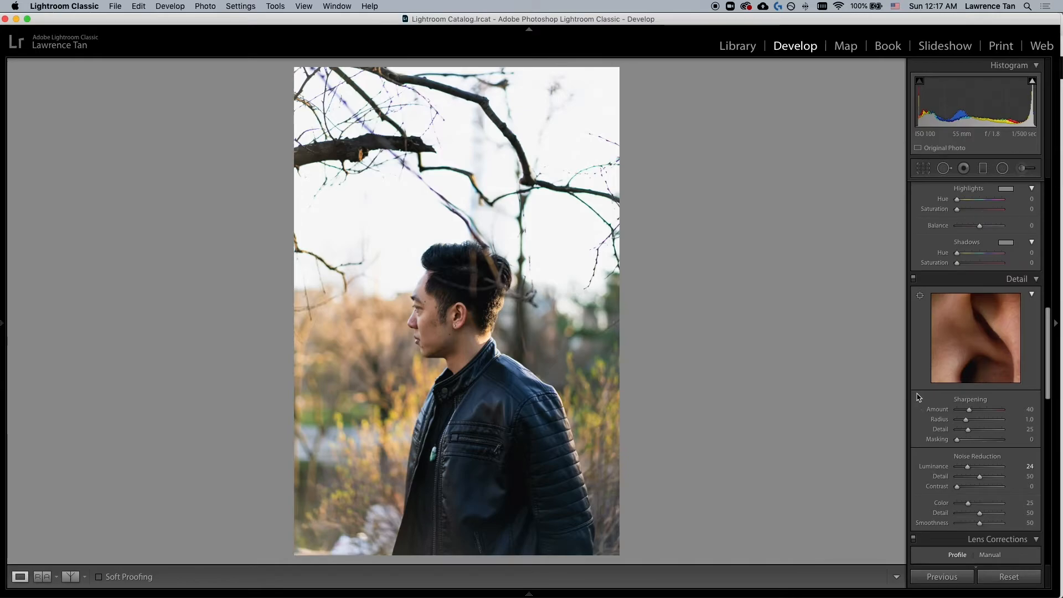
pyautogui.scroll(5, 918, 394)
pyautogui.scroll(2, 918, 390)
pyautogui.scroll(-3, 921, 370)
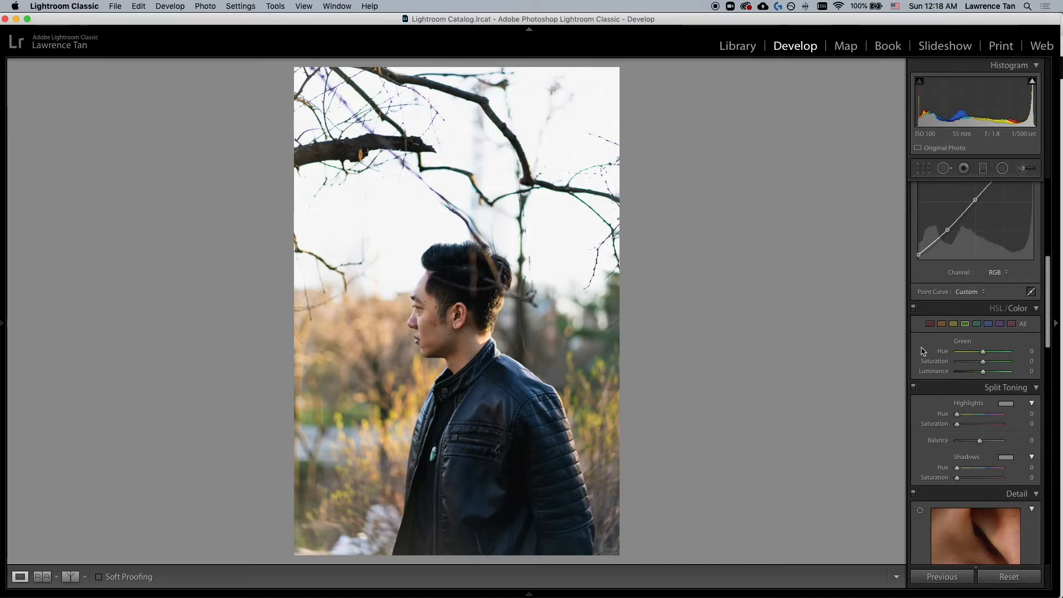
# Tint the highlights teal with split toning, using hue 185 and saturation 17
pyautogui.click(1006, 404)
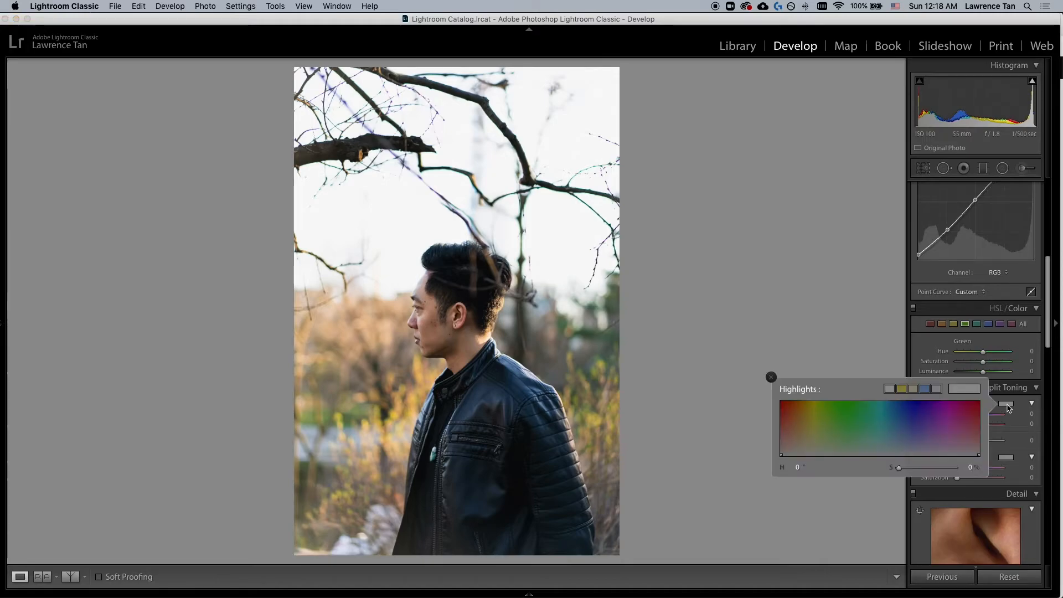
pyautogui.click(837, 450)
pyautogui.moveTo(828, 447); pyautogui.dragTo(885, 442)
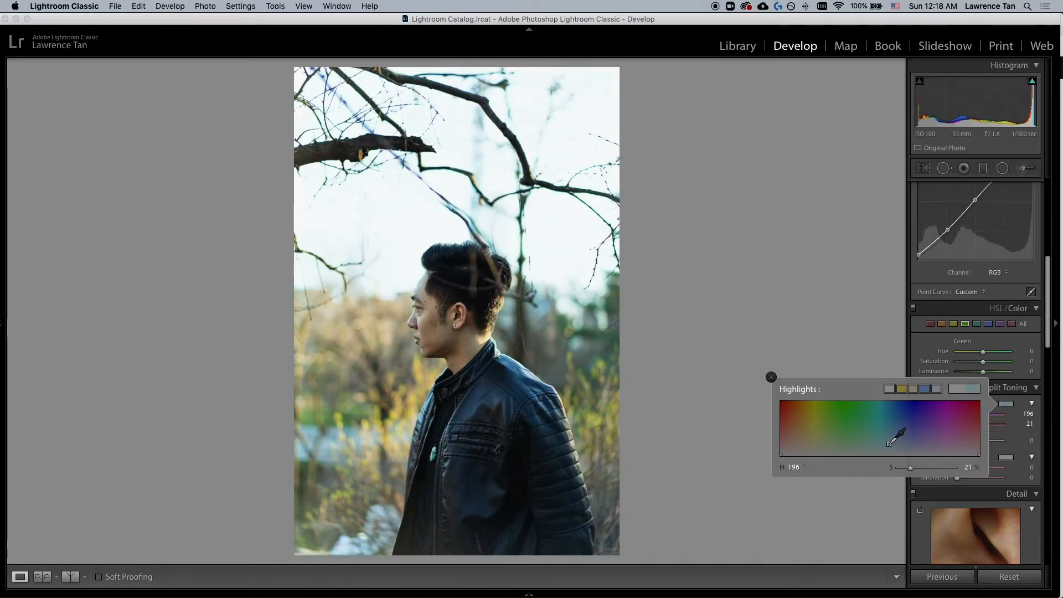
pyautogui.moveTo(888, 444)
pyautogui.mouseDown()
pyautogui.moveTo(792, 438)
pyautogui.moveTo(856, 434)
pyautogui.moveTo(855, 449)
pyautogui.moveTo(858, 411)
pyautogui.moveTo(850, 458)
pyautogui.moveTo(851, 447)
pyautogui.mouseUp()
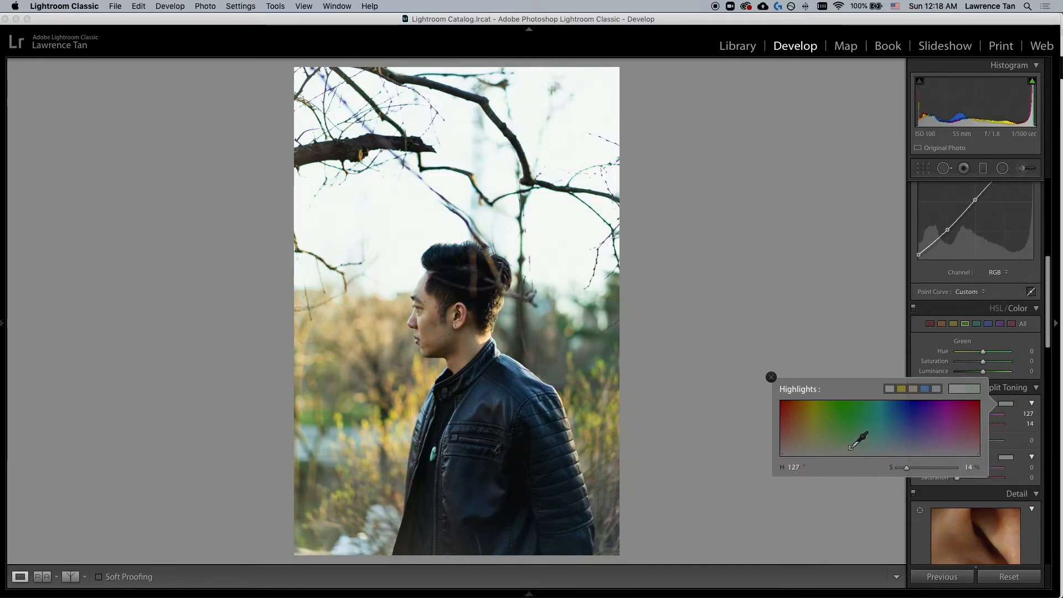
pyautogui.moveTo(846, 448); pyautogui.dragTo(882, 446)
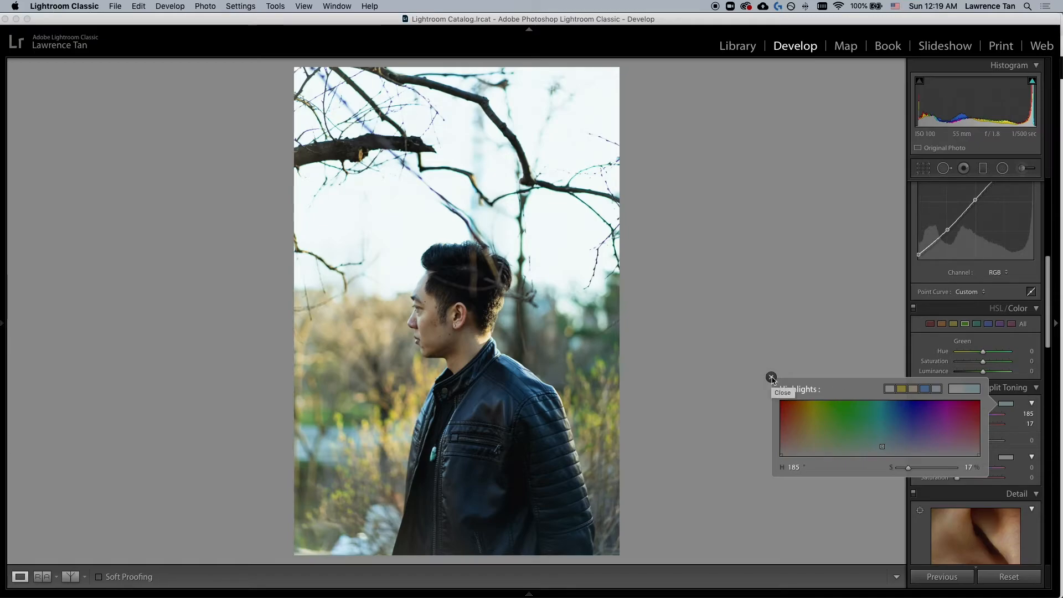
pyautogui.click(771, 378)
# Try a warmer white balance on the tinted photo, and set the temperature to 5,930
pyautogui.scroll(5, 922, 418)
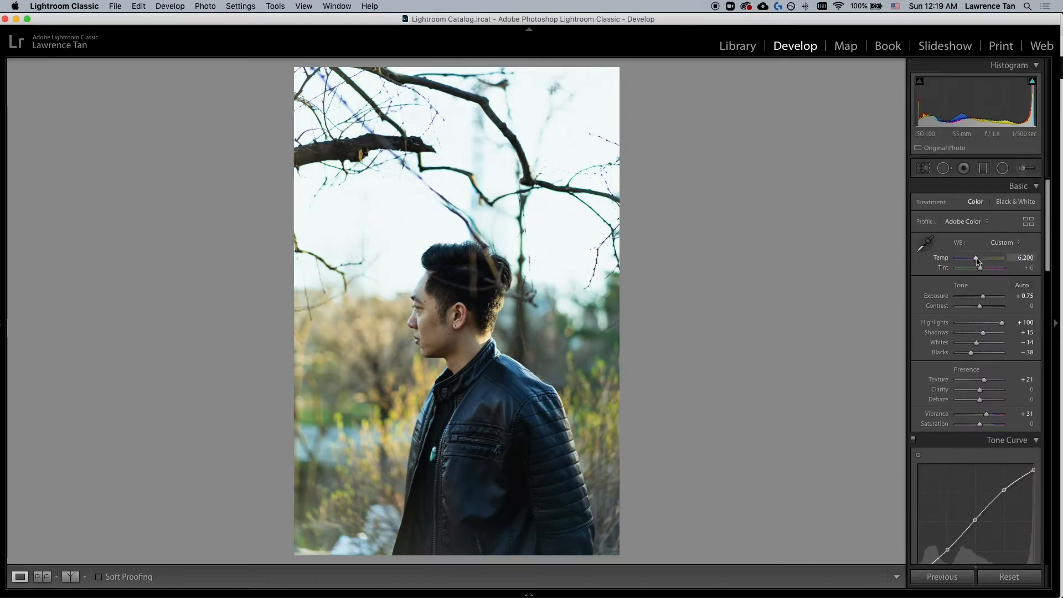
pyautogui.moveTo(976, 261); pyautogui.dragTo(983, 261)
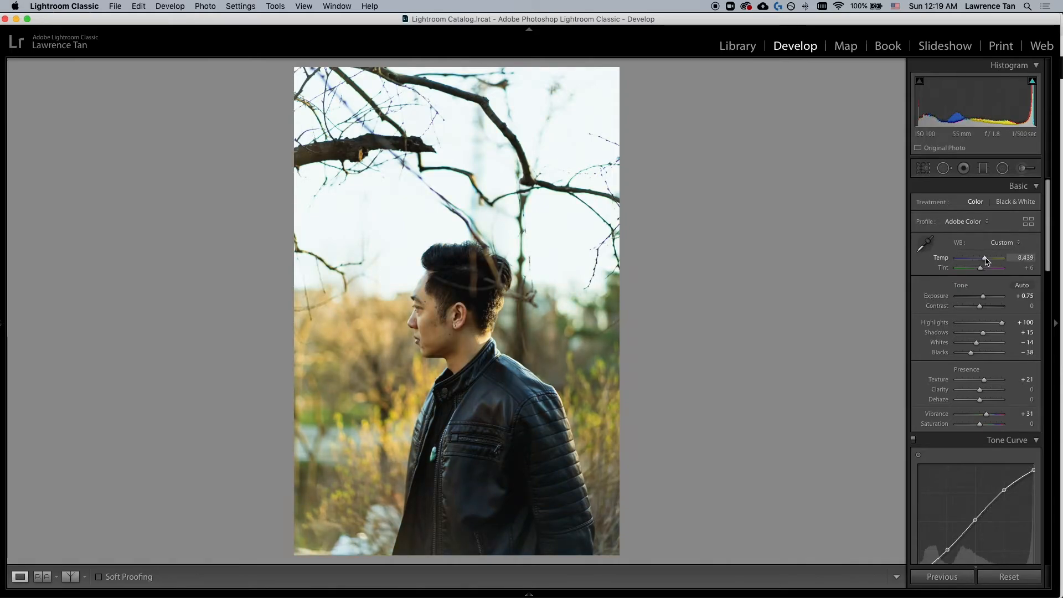
pyautogui.moveTo(986, 261); pyautogui.dragTo(976, 263)
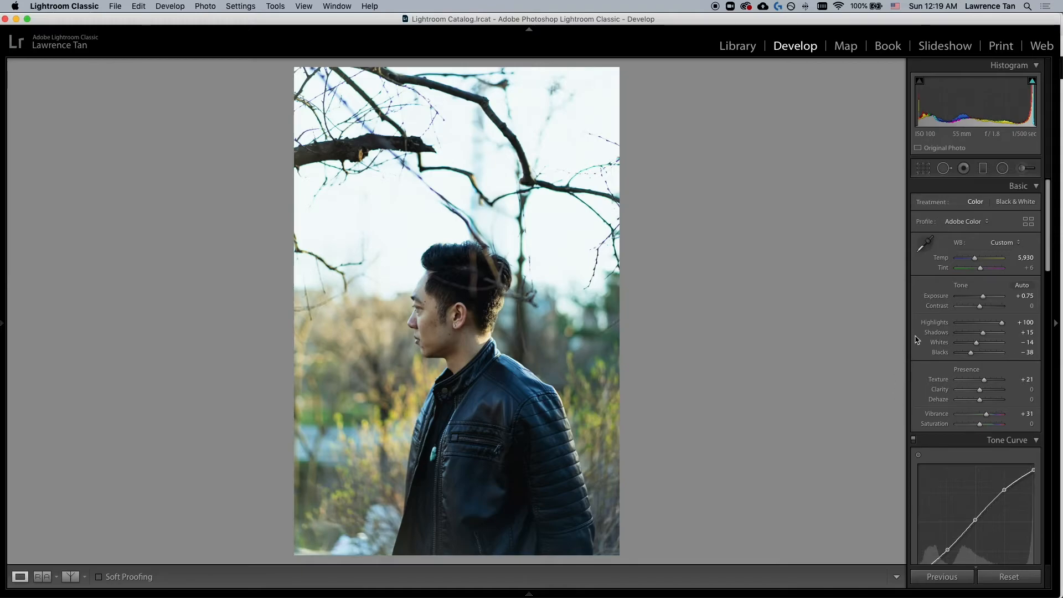
pyautogui.scroll(-15, 917, 340)
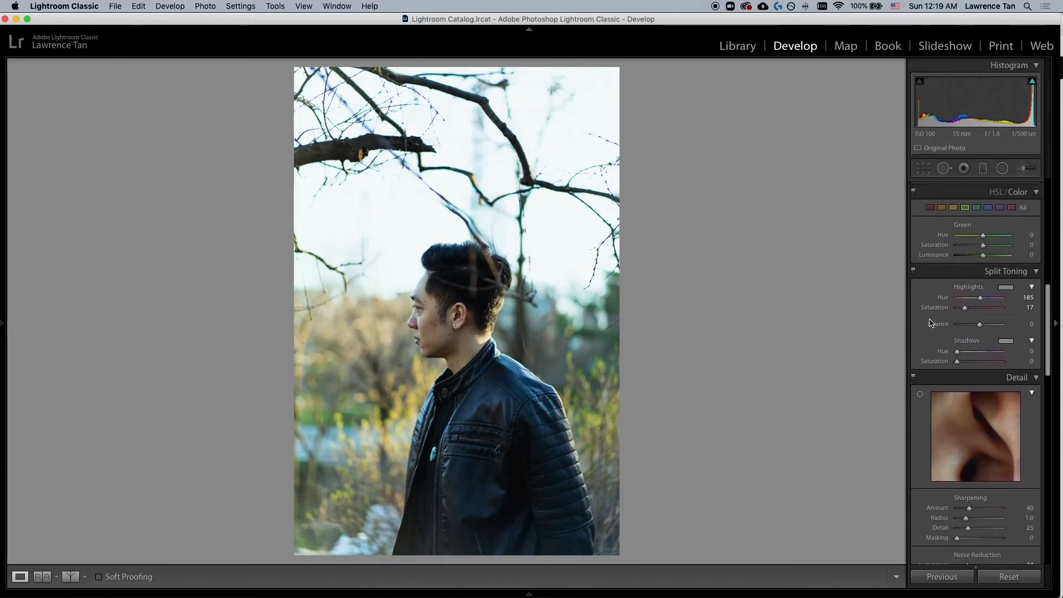
# Try tinting the shadows with split toning in purple (hue 279), orange (hue 32) and red (hue 2)
pyautogui.click(1007, 341)
pyautogui.moveTo(884, 361); pyautogui.dragTo(931, 381)
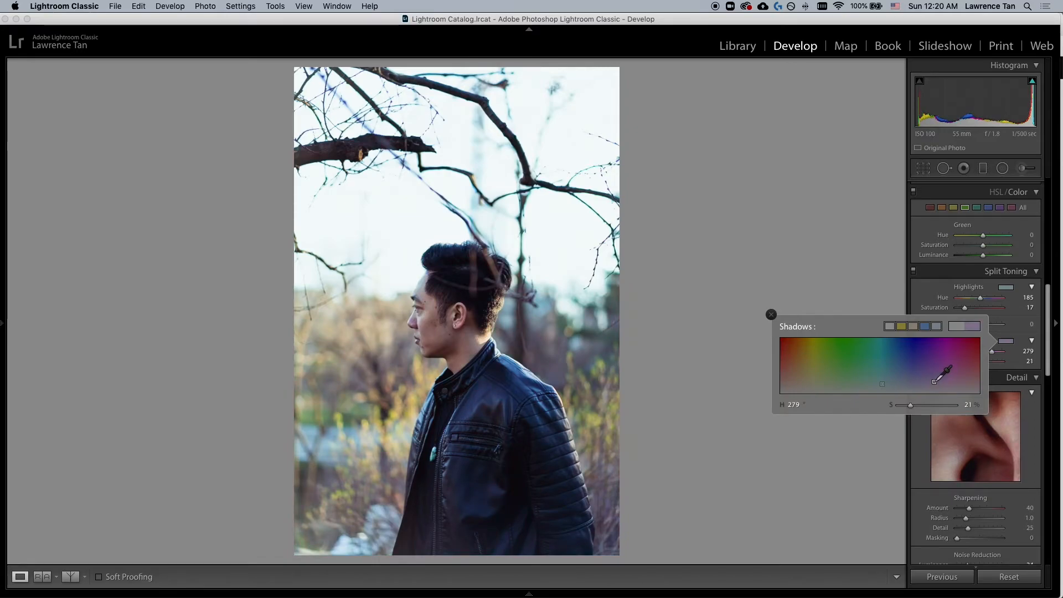
pyautogui.moveTo(935, 381)
pyautogui.mouseDown()
pyautogui.moveTo(978, 381)
pyautogui.moveTo(797, 380)
pyautogui.mouseUp()
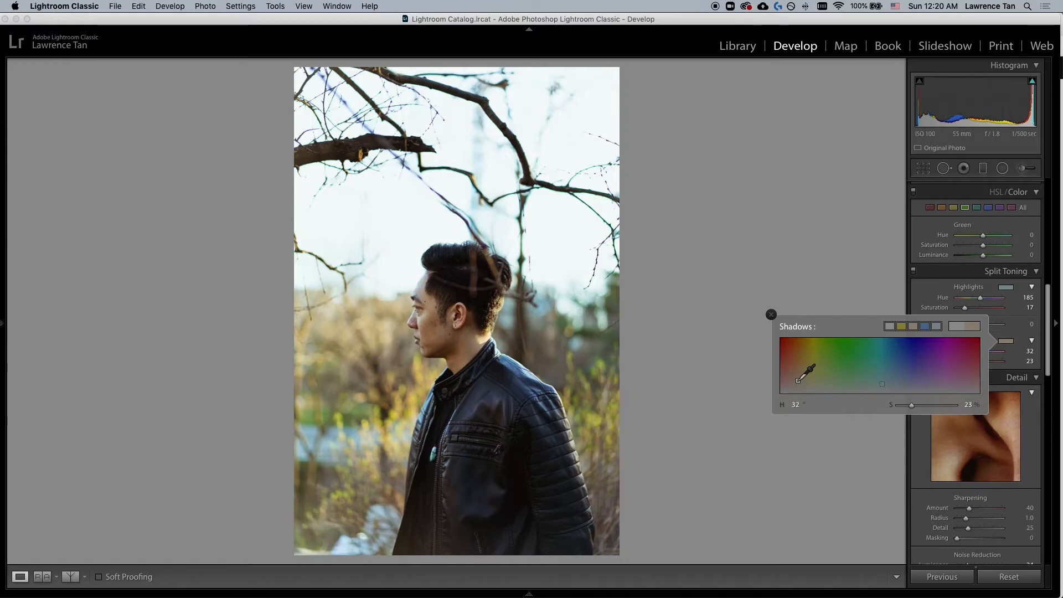
pyautogui.moveTo(798, 381); pyautogui.dragTo(782, 380)
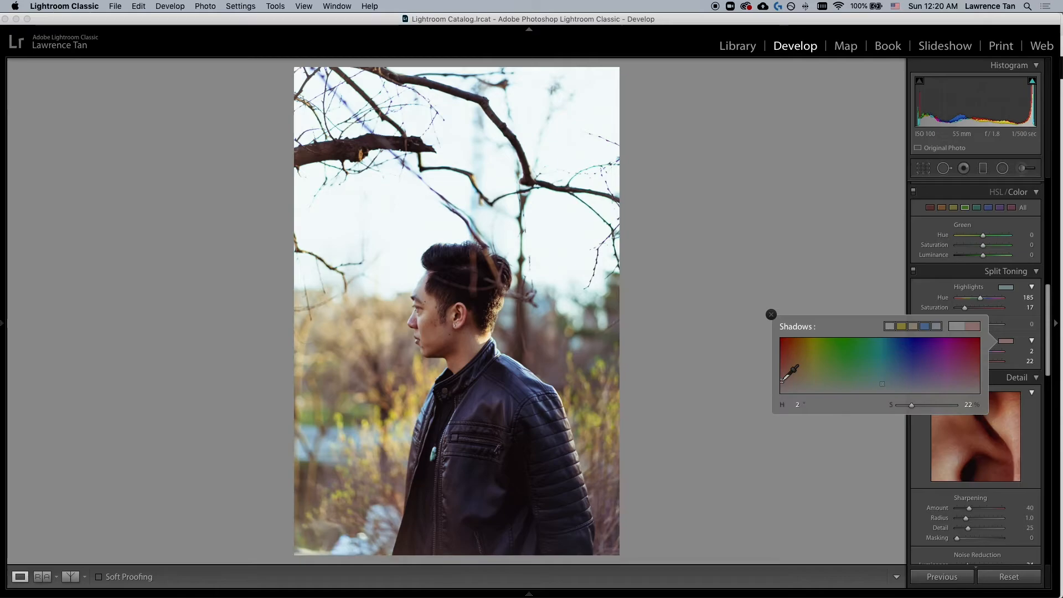
pyautogui.moveTo(782, 380)
pyautogui.mouseDown()
pyautogui.moveTo(786, 405)
pyautogui.moveTo(784, 381)
pyautogui.moveTo(771, 383)
pyautogui.moveTo(779, 376)
pyautogui.moveTo(913, 392)
pyautogui.mouseUp()
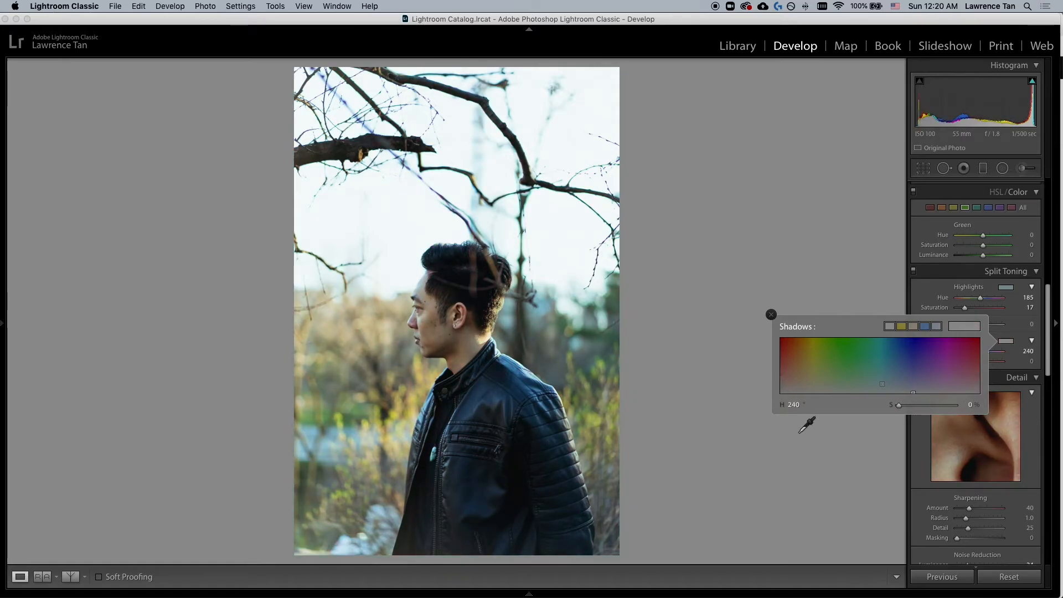
# Compare violet and blue split toning tints in the shadows, leaving the shadows at hue 232 with saturation 0
pyautogui.moveTo(838, 391); pyautogui.dragTo(922, 386)
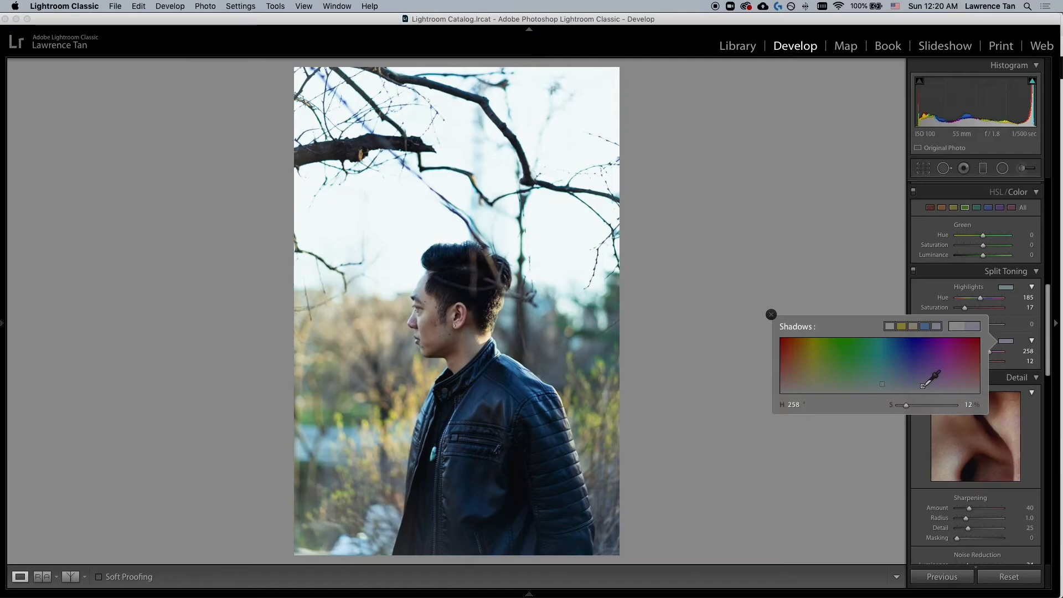
pyautogui.moveTo(924, 384)
pyautogui.mouseDown()
pyautogui.moveTo(943, 385)
pyautogui.moveTo(921, 383)
pyautogui.mouseUp()
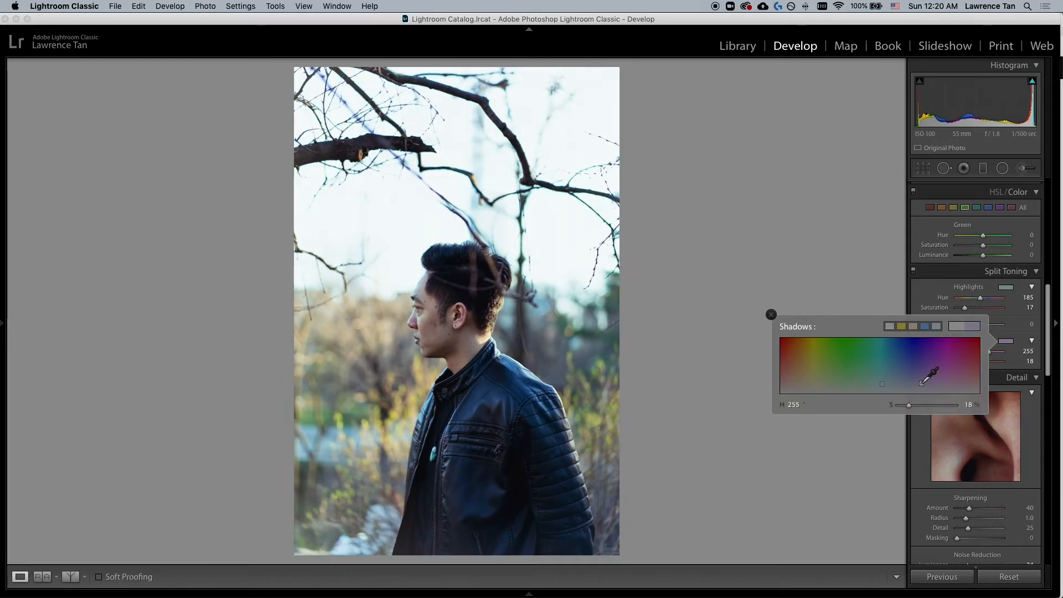
pyautogui.moveTo(921, 382); pyautogui.dragTo(920, 394)
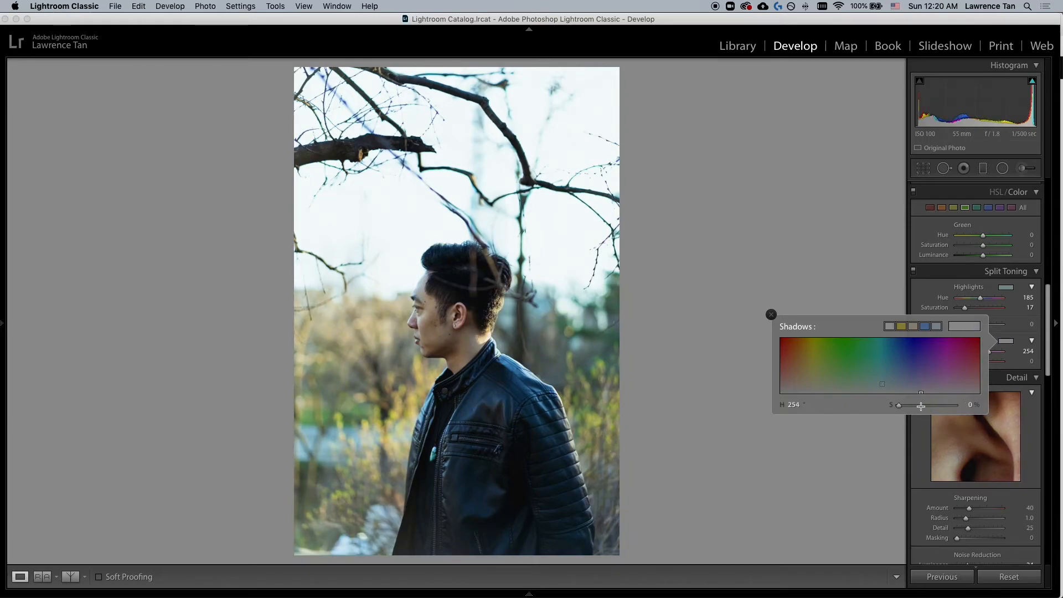
pyautogui.click(920, 382)
pyautogui.moveTo(921, 382)
pyautogui.mouseDown()
pyautogui.moveTo(900, 382)
pyautogui.moveTo(903, 409)
pyautogui.moveTo(901, 380)
pyautogui.mouseUp()
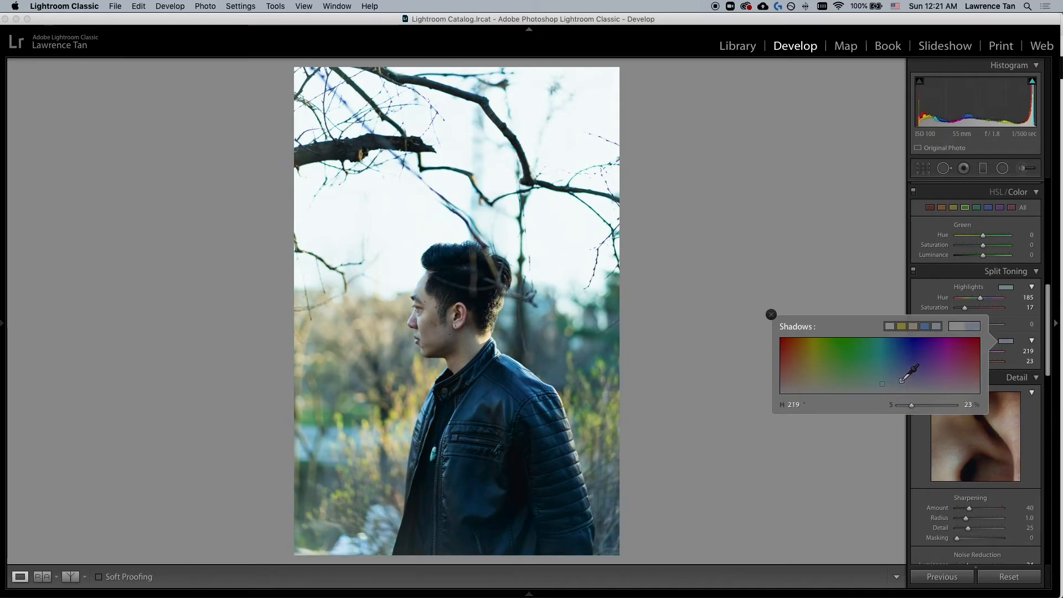
pyautogui.moveTo(902, 380); pyautogui.dragTo(910, 426)
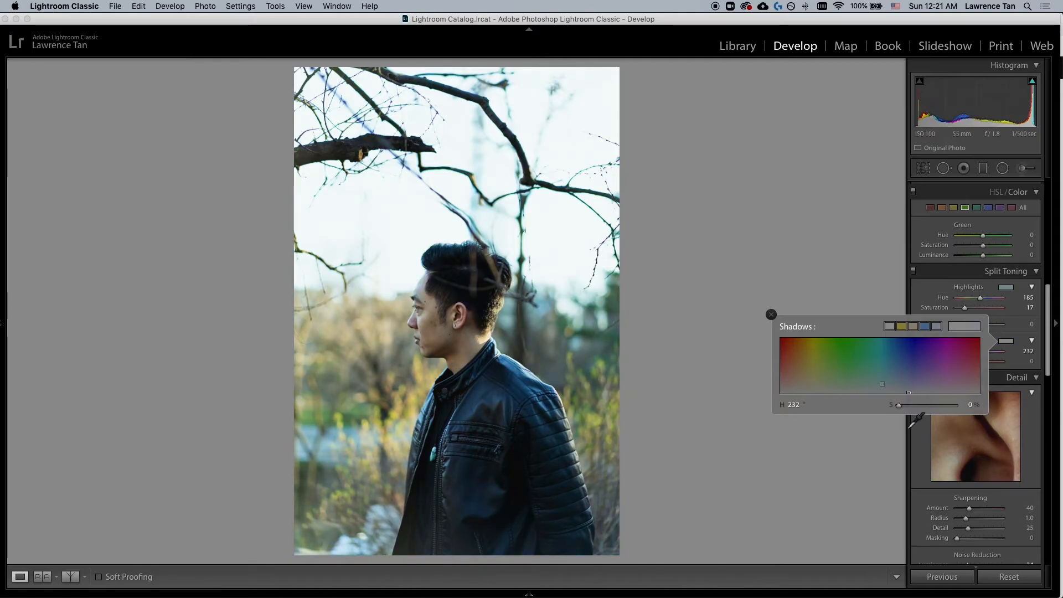
pyautogui.click(770, 315)
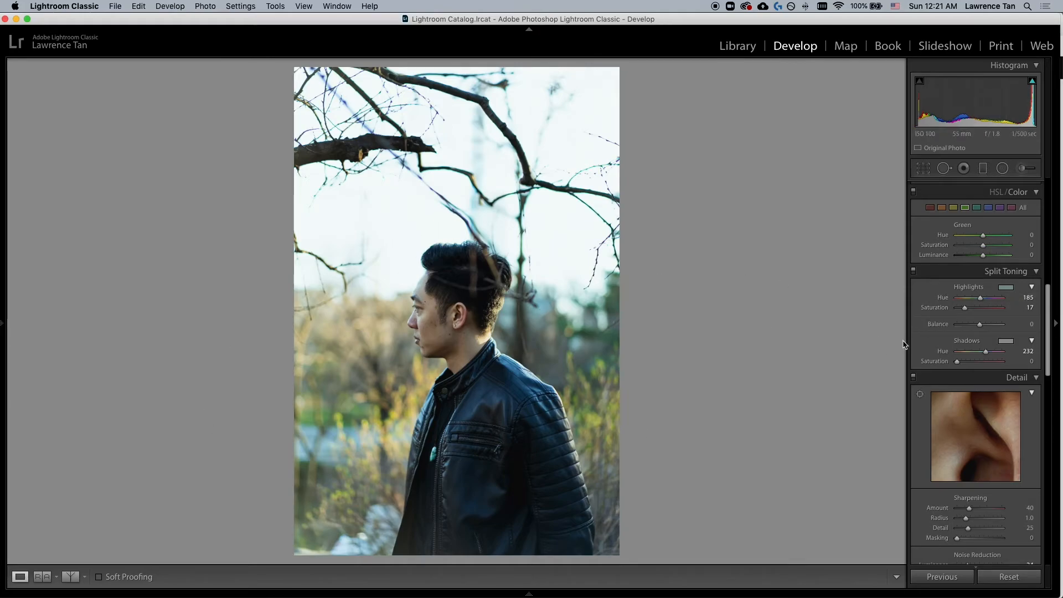
# Look over the detail, lens correction, effects and calibration settings, and compare the photo with its unedited version
pyautogui.scroll(-5, 917, 352)
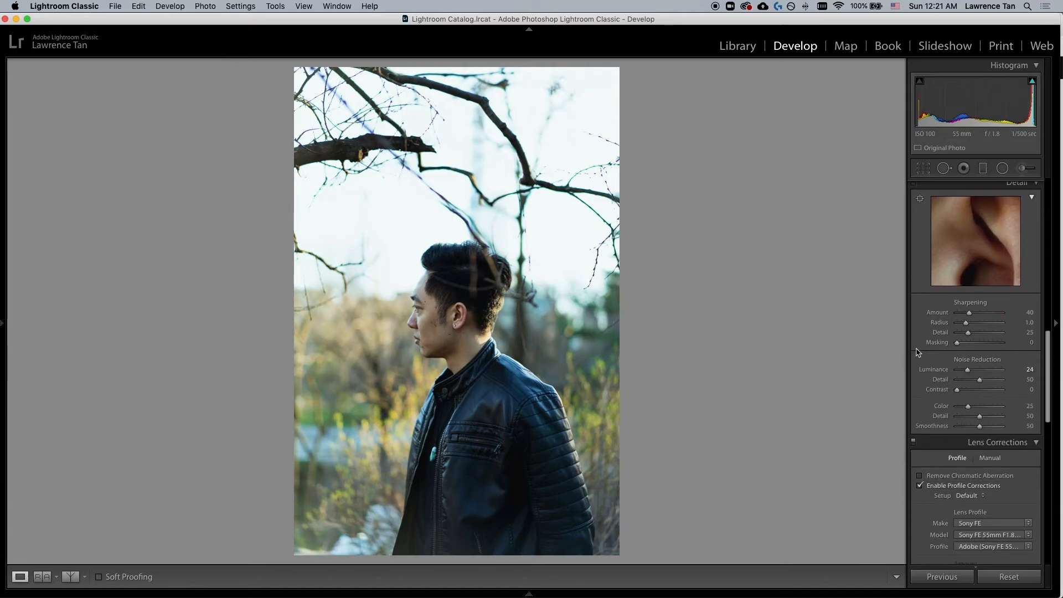
pyautogui.scroll(-15, 917, 352)
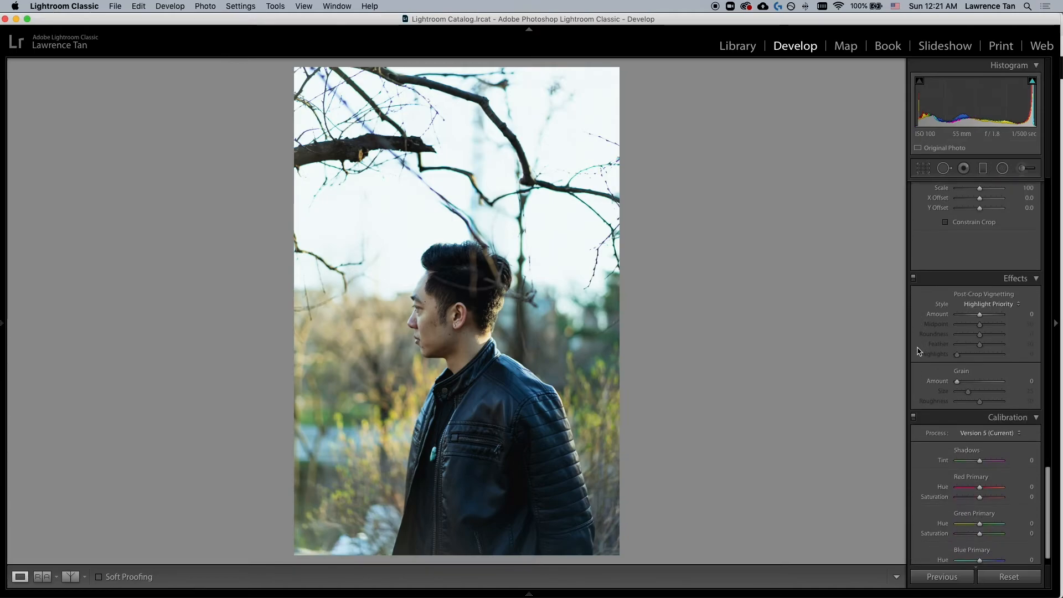
pyautogui.scroll(5, 922, 354)
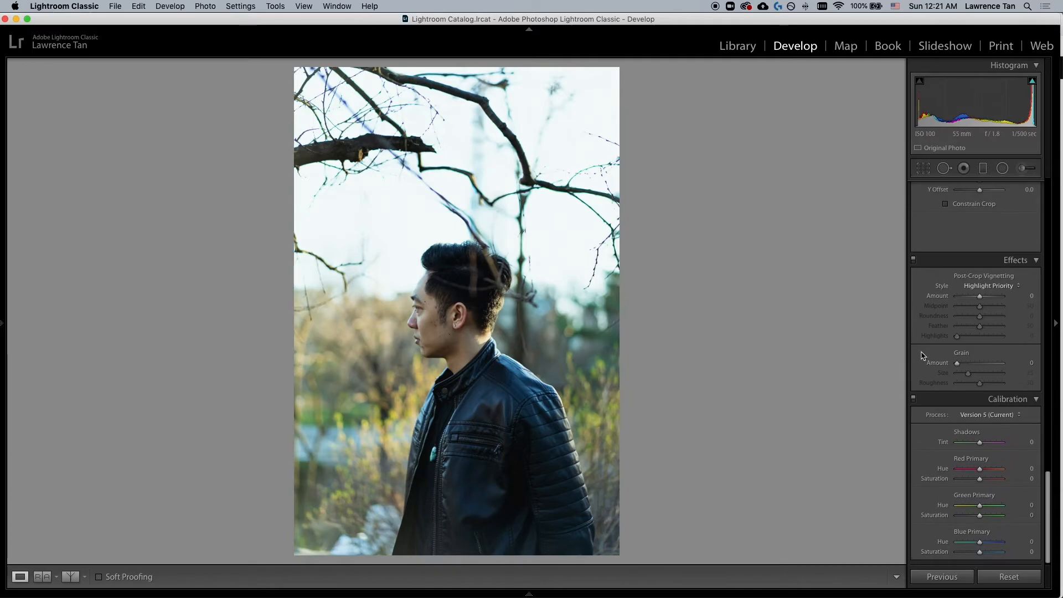
pyautogui.scroll(10, 923, 355)
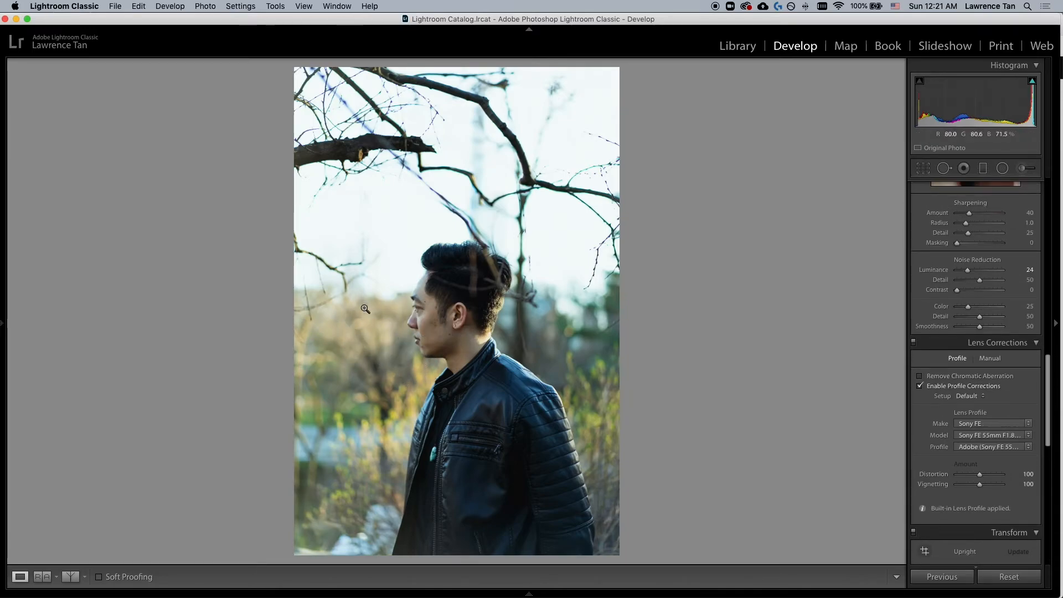
pyautogui.press('\\')
pyautogui.press('\\')
# Try boosting the yellows in the colour adjustments with saturation +64 and luminance +57
pyautogui.scroll(12, 922, 331)
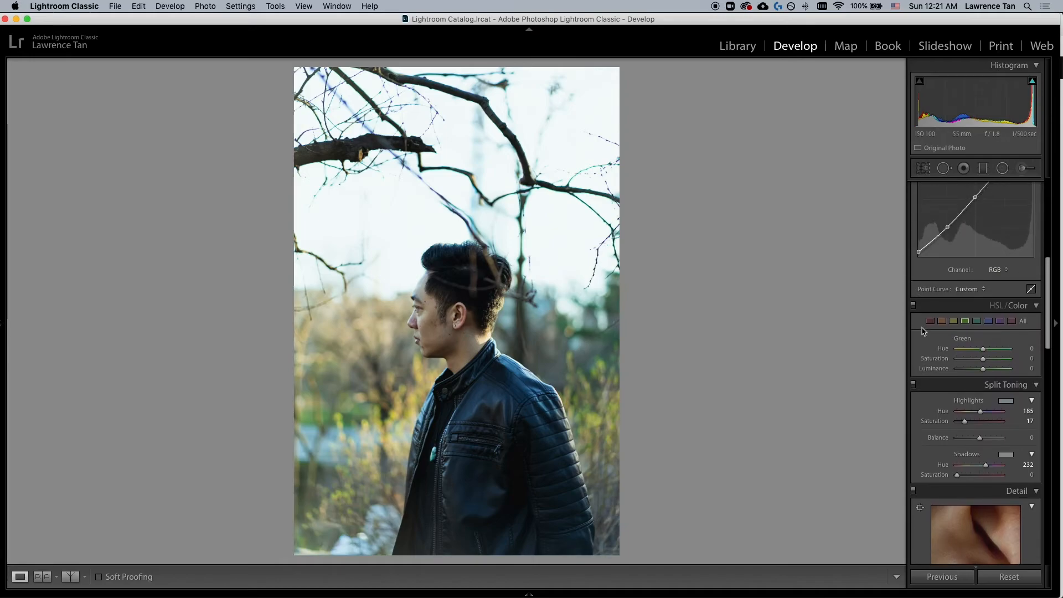
pyautogui.scroll(2, 922, 331)
pyautogui.click(953, 349)
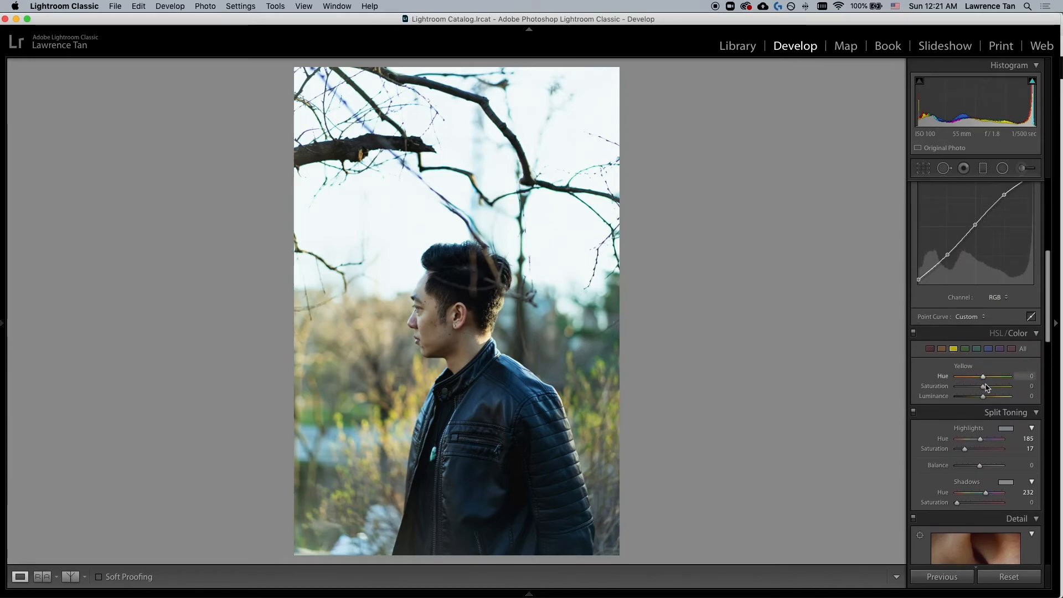
pyautogui.moveTo(983, 389); pyautogui.dragTo(1001, 390)
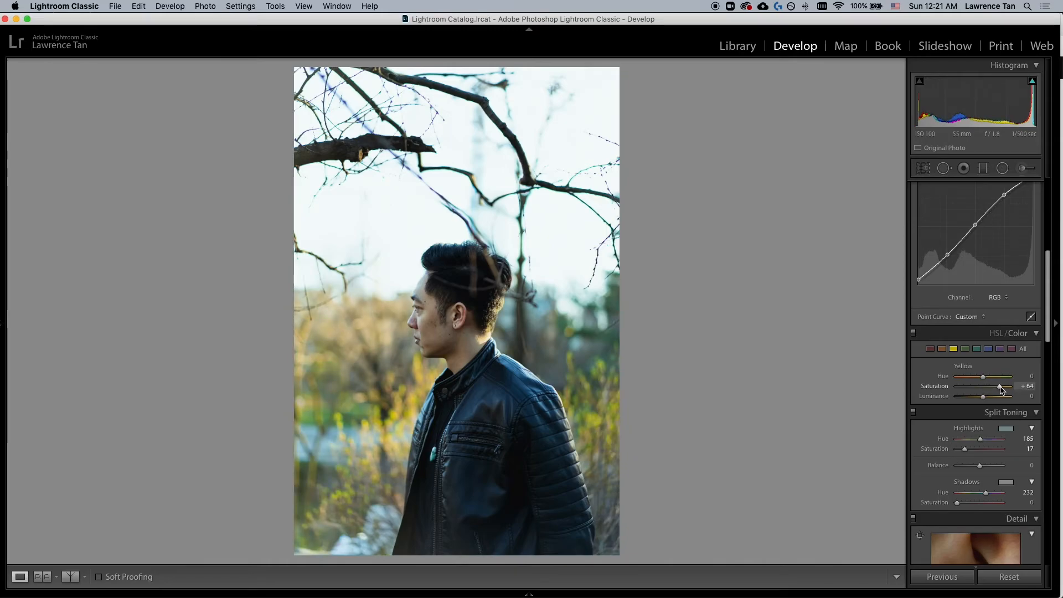
pyautogui.moveTo(984, 397)
pyautogui.mouseDown()
pyautogui.moveTo(1000, 397)
pyautogui.moveTo(982, 377)
pyautogui.moveTo(966, 382)
pyautogui.moveTo(997, 381)
pyautogui.mouseUp()
# Try shifting the yellow hue in both directions, including -46 and -43, and reset it to 0
pyautogui.doubleClick(995, 380)
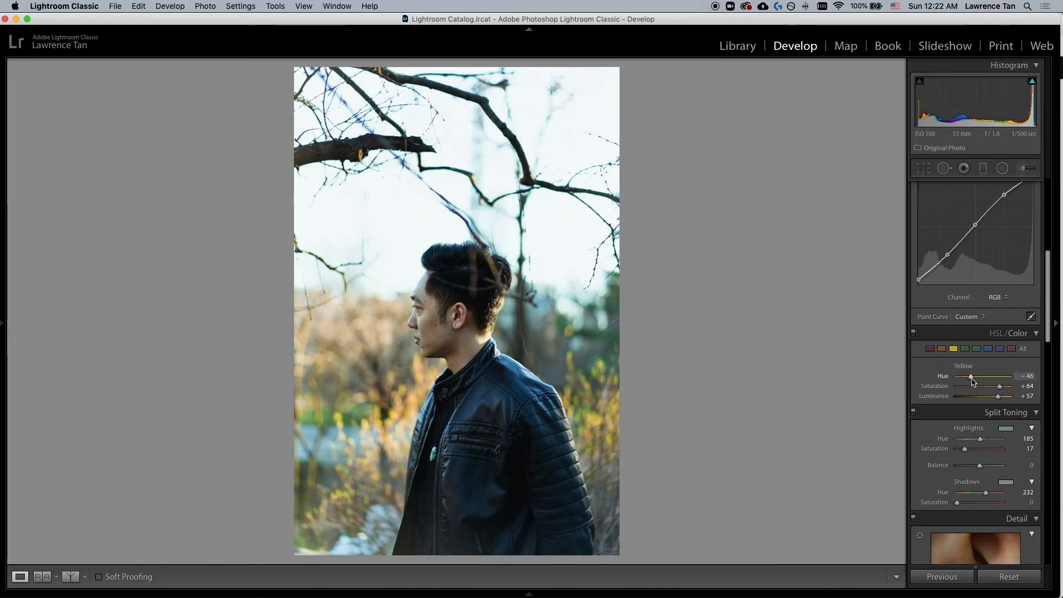
pyautogui.moveTo(984, 381); pyautogui.dragTo(1006, 381)
pyautogui.doubleClick(944, 376)
pyautogui.moveTo(983, 380); pyautogui.dragTo(978, 380)
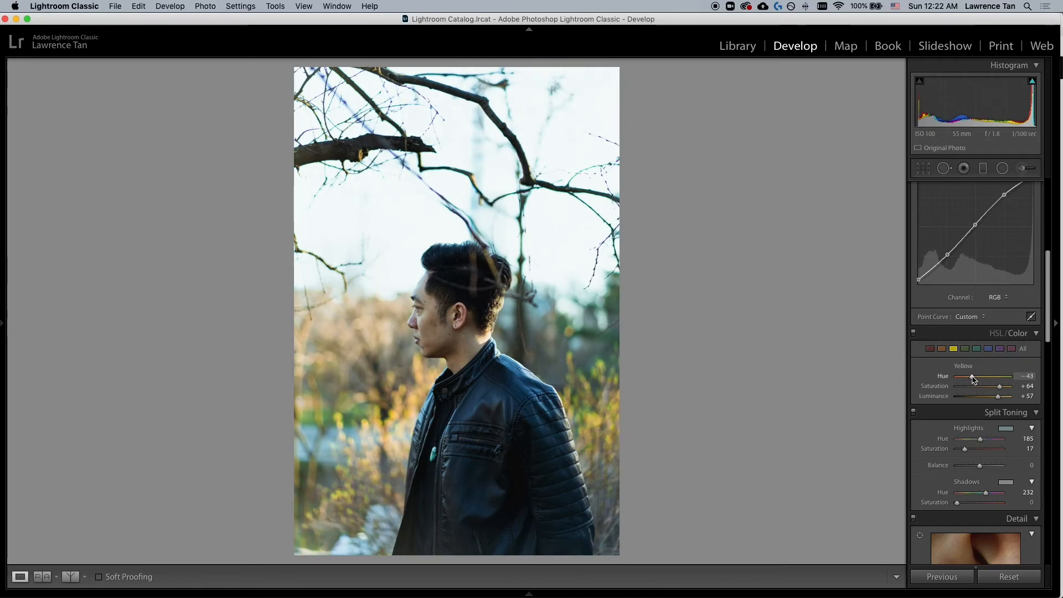
pyautogui.doubleClick(943, 377)
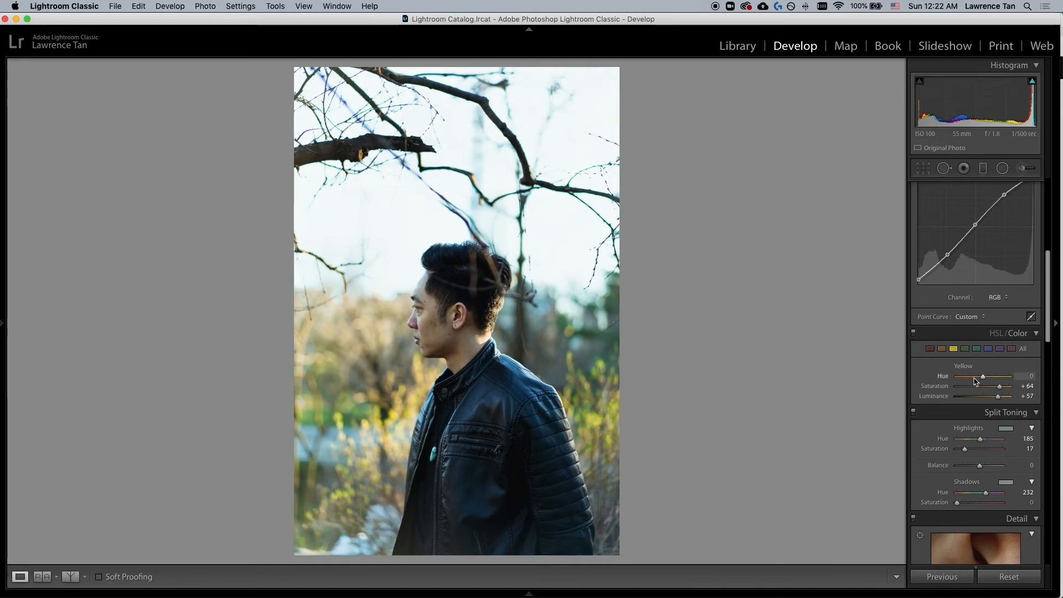
# Reset the yellow saturation and luminance to 0, then test a yellow saturation of +85 and reset it
pyautogui.doubleClick(943, 387)
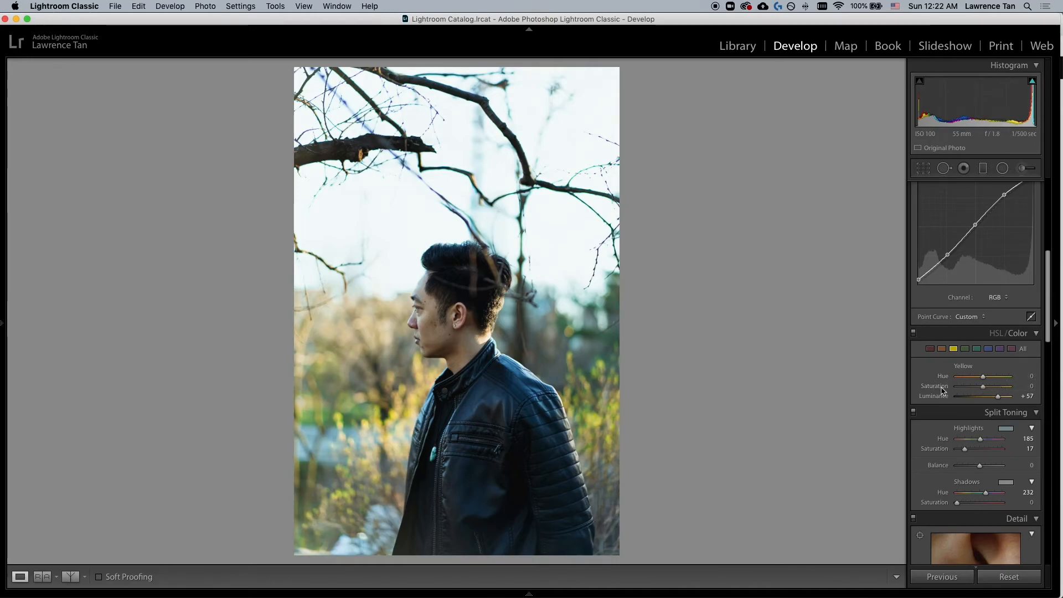
pyautogui.doubleClick(942, 397)
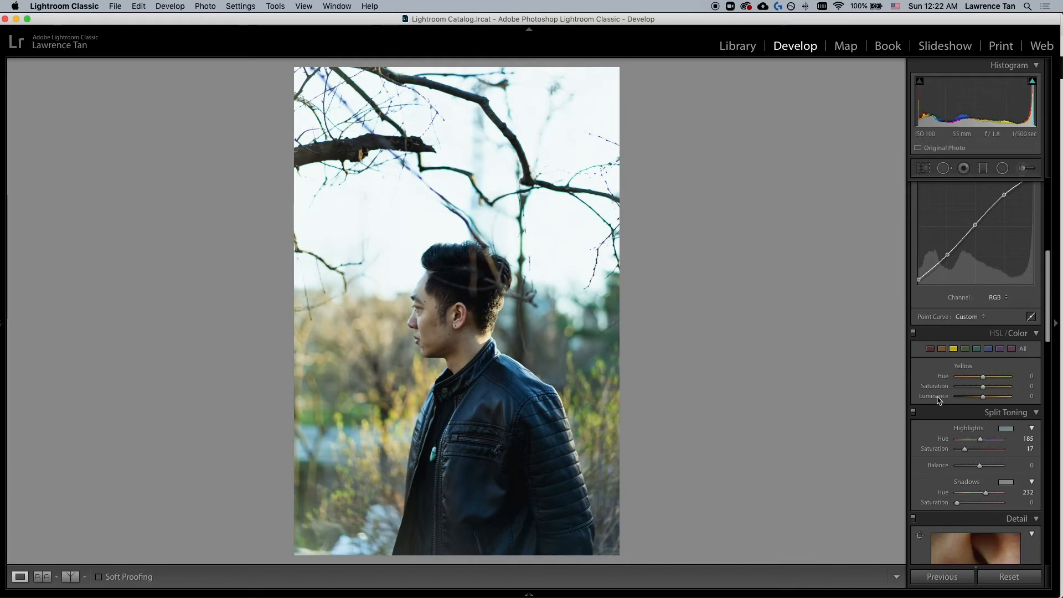
pyautogui.moveTo(983, 397)
pyautogui.mouseDown()
pyautogui.moveTo(999, 397)
pyautogui.moveTo(980, 396)
pyautogui.mouseUp()
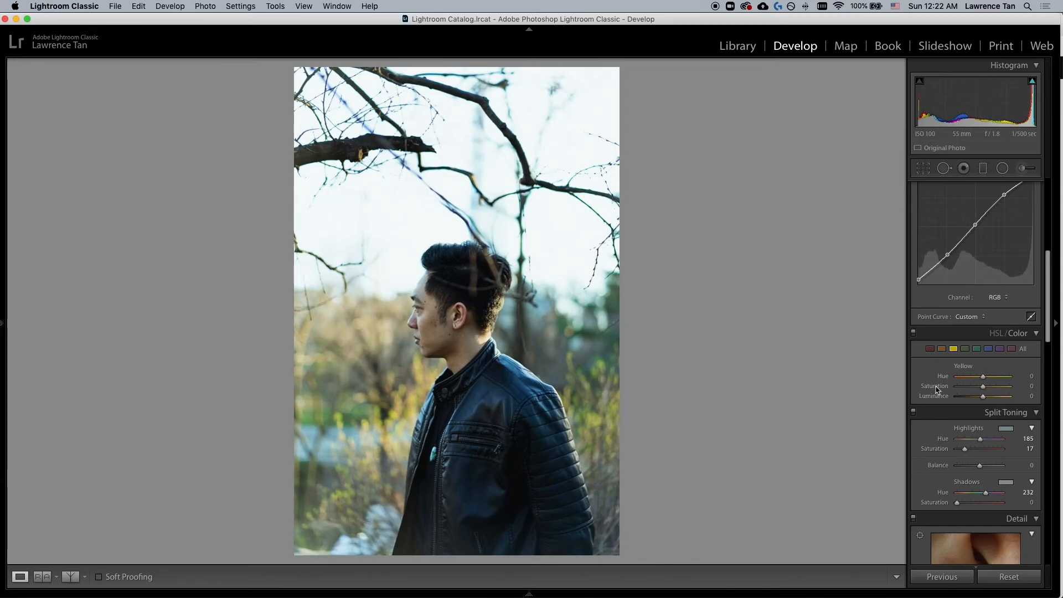
pyautogui.moveTo(983, 386); pyautogui.dragTo(1007, 387)
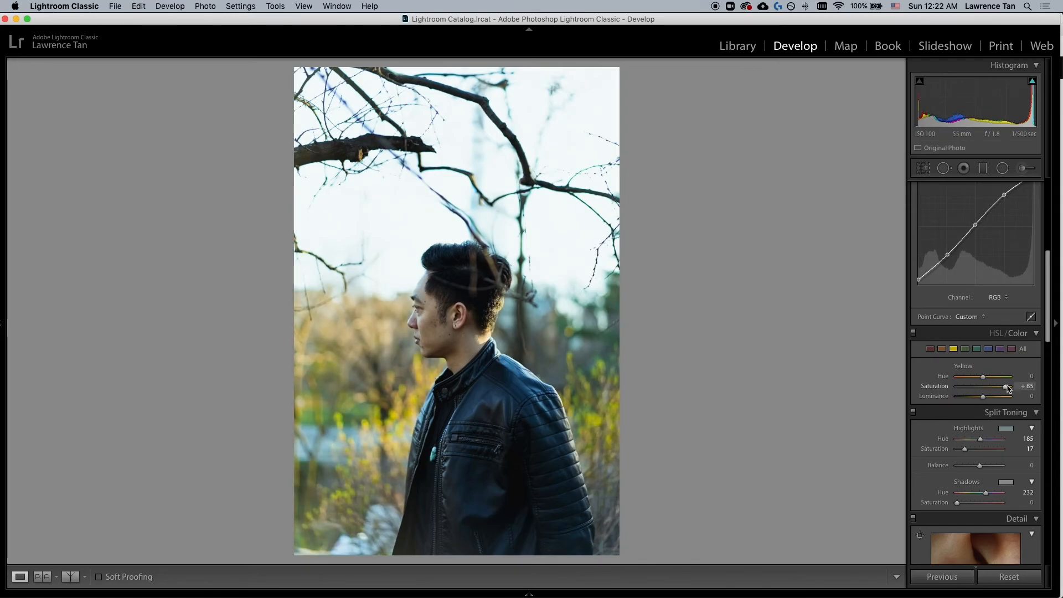
pyautogui.doubleClick(941, 388)
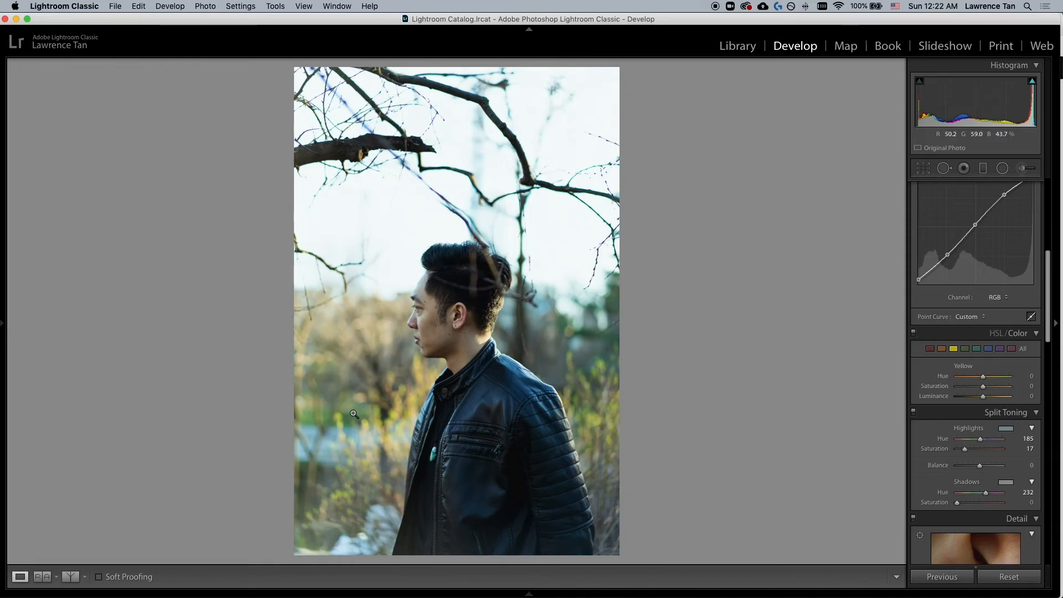
# Lower the saturation of the greens to -54 in the colour adjustments
pyautogui.click(964, 348)
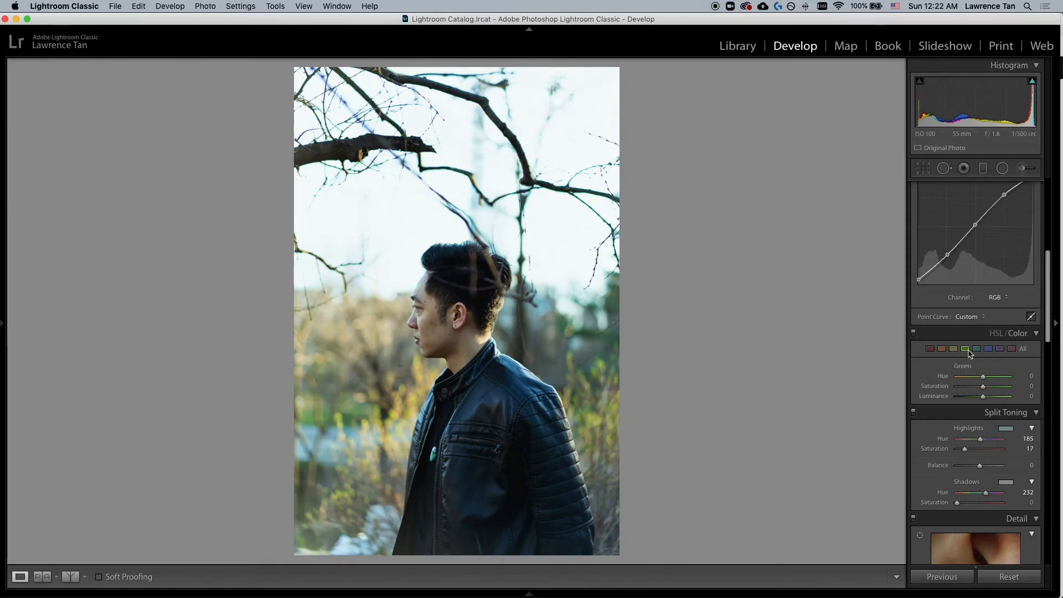
pyautogui.moveTo(978, 391); pyautogui.dragTo(981, 389)
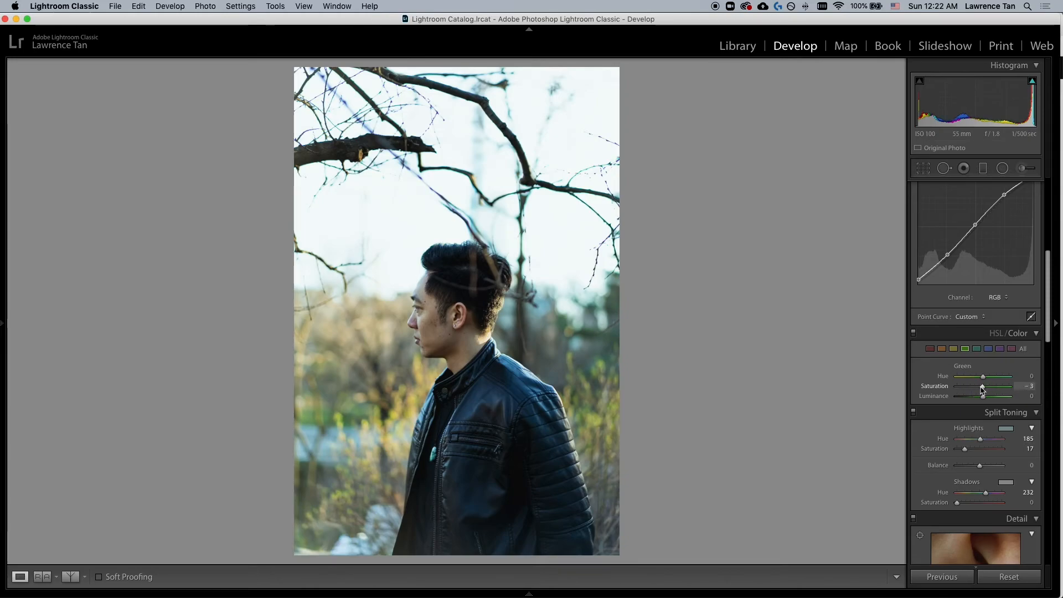
pyautogui.moveTo(974, 391); pyautogui.dragTo(973, 391)
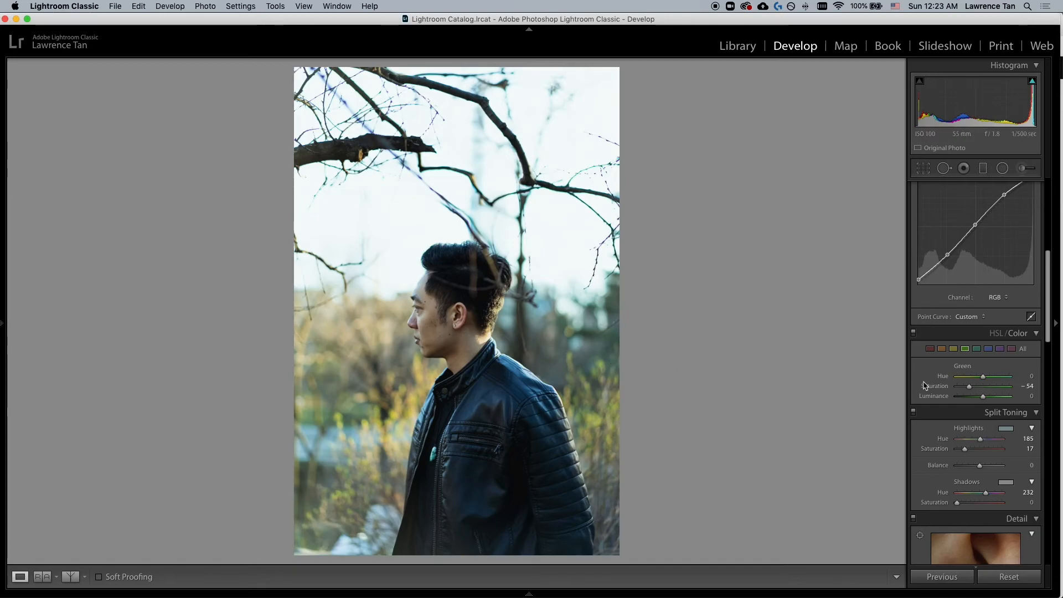
# Strengthen the teal split toning tint in the highlights to hue 187 and saturation 24
pyautogui.click(1006, 428)
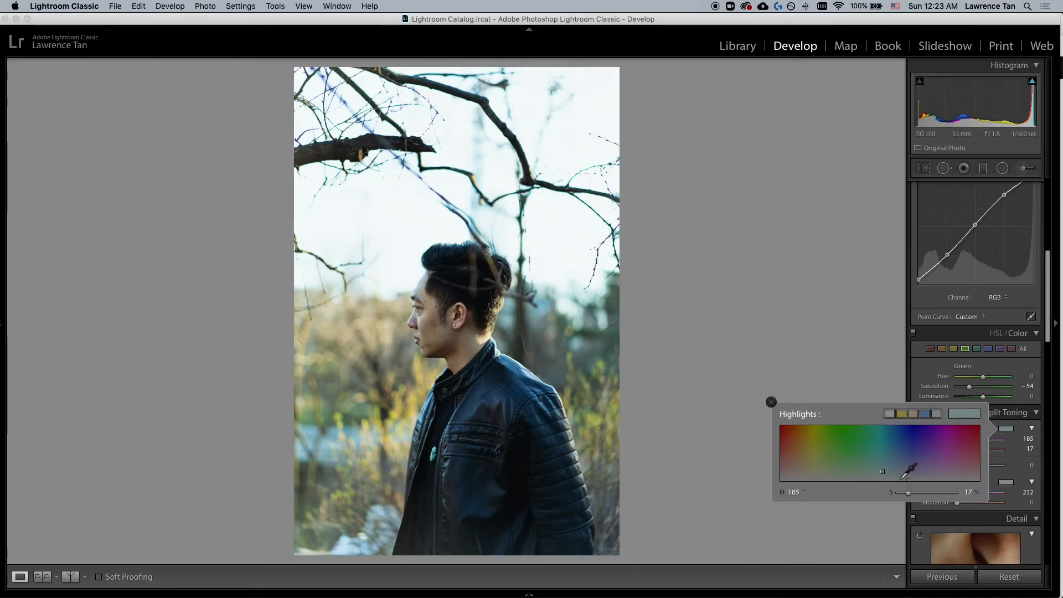
pyautogui.moveTo(882, 471)
pyautogui.mouseDown()
pyautogui.moveTo(873, 467)
pyautogui.moveTo(884, 467)
pyautogui.mouseUp()
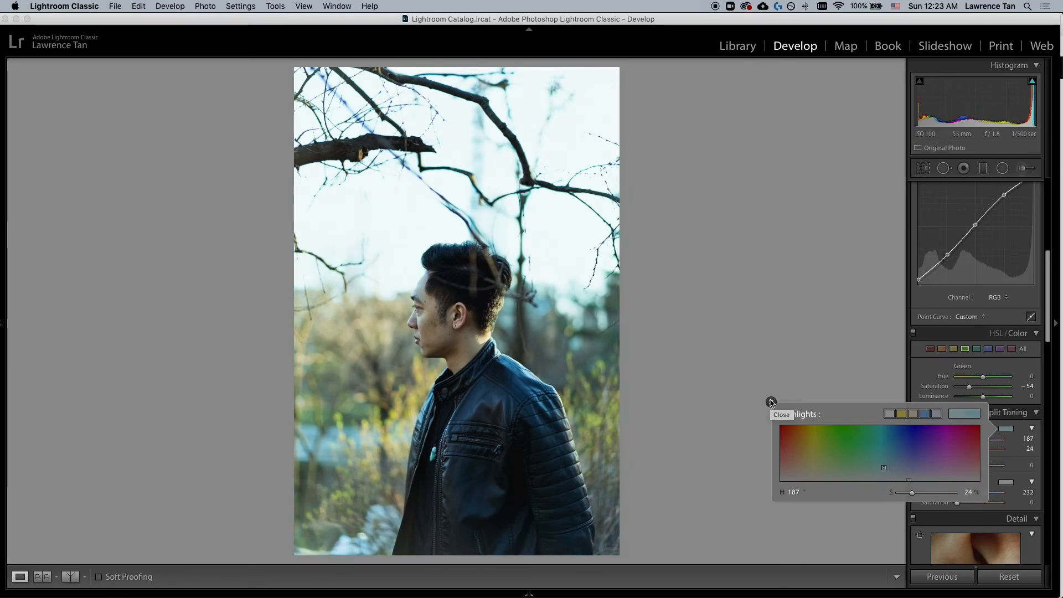
pyautogui.click(770, 402)
# Return to the basic adjustments and inspect the man's face and skin up close and at full view
pyautogui.scroll(10, 912, 374)
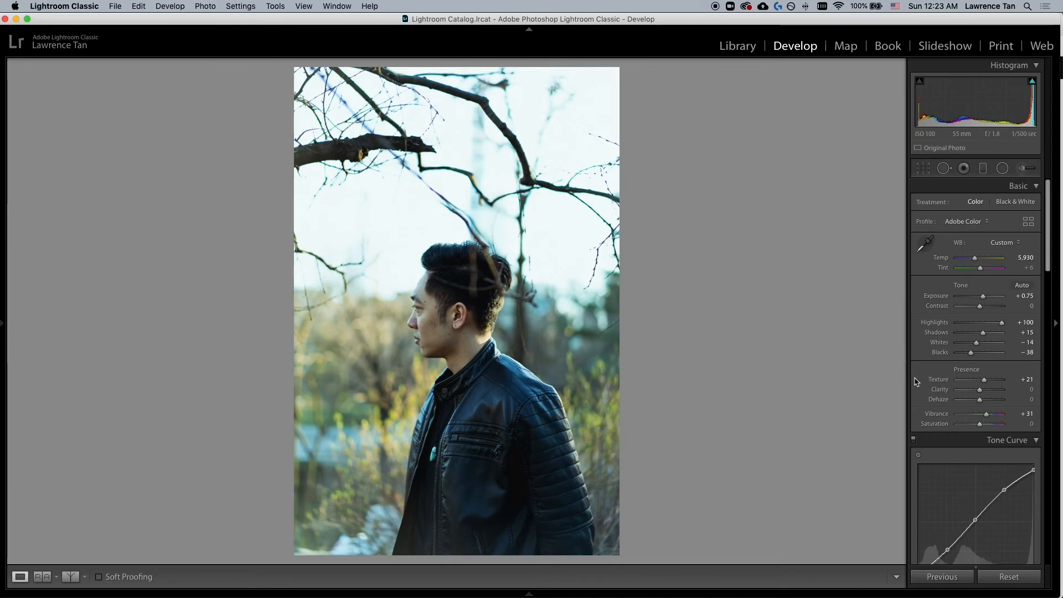
pyautogui.click(462, 305)
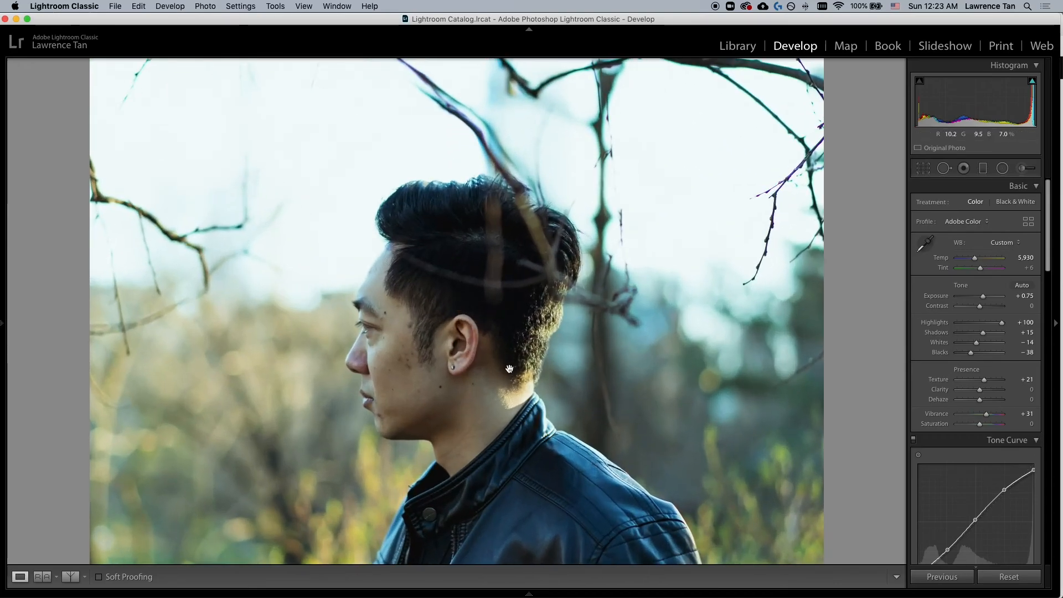
pyautogui.click(510, 370)
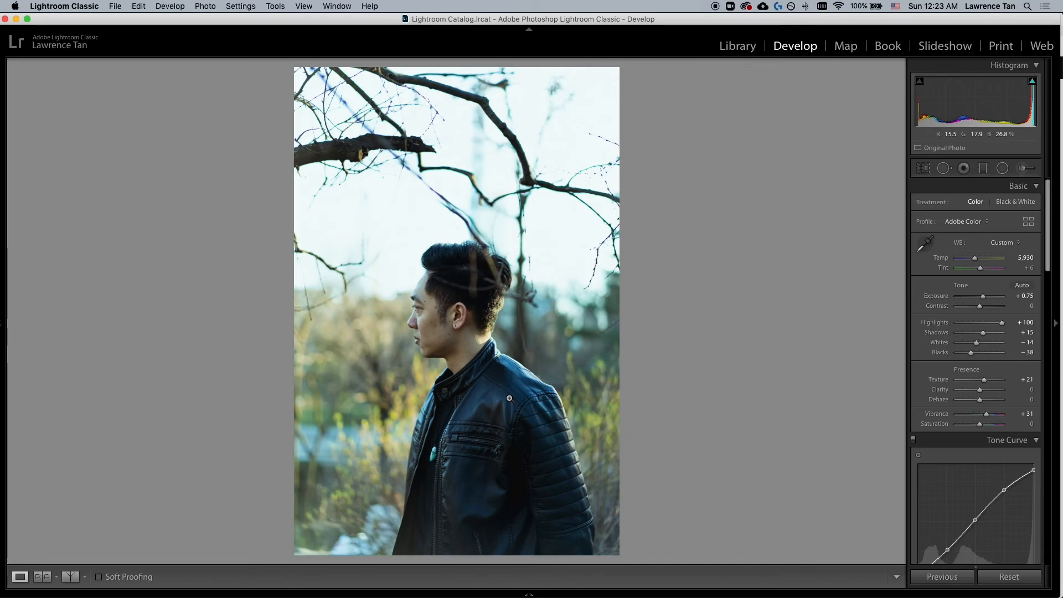
pyautogui.click(471, 325)
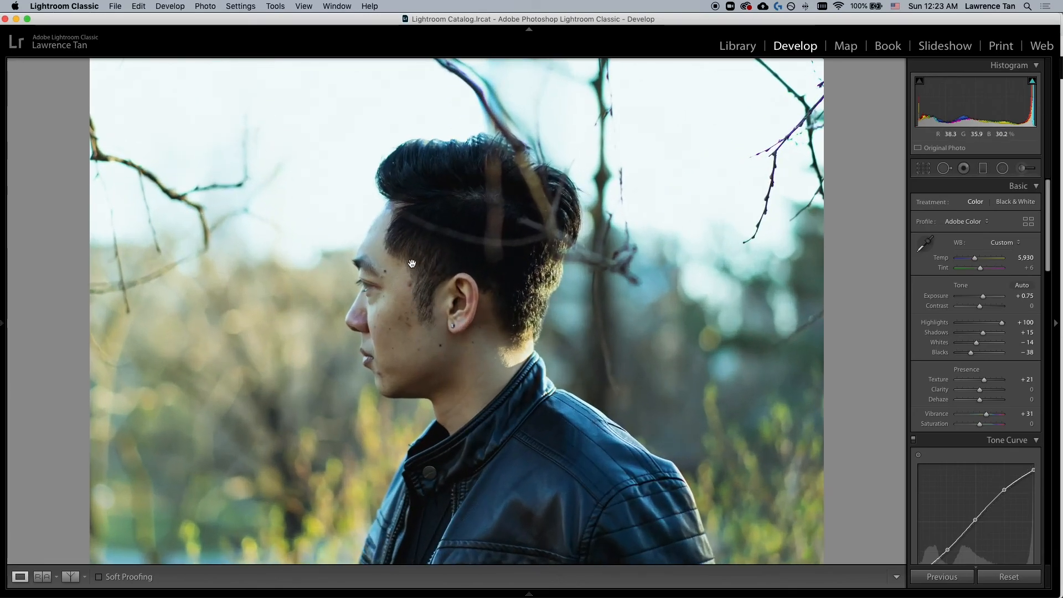
pyautogui.click(547, 321)
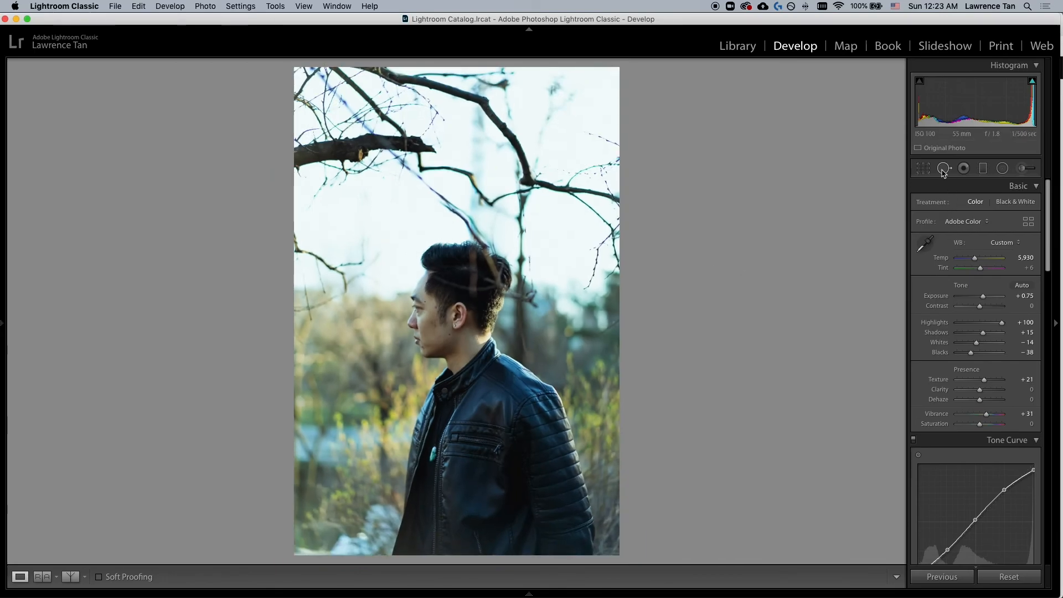
# Heal the blemishes below the man's lips and beside his sideburn using the Spot Removal tool at size 30
pyautogui.click(462, 347)
pyautogui.click(469, 329)
pyautogui.press('q')
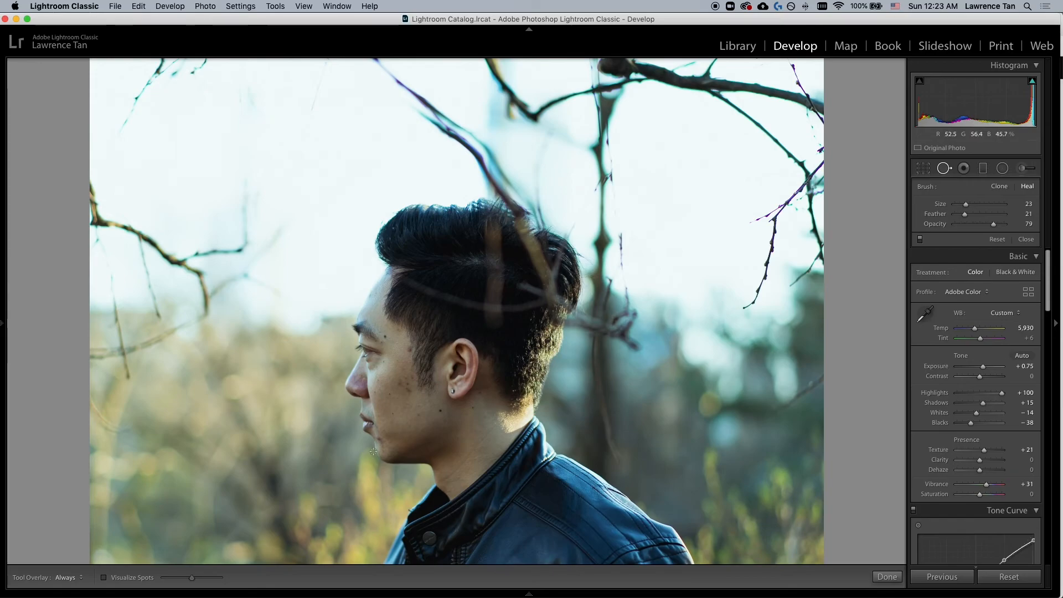
pyautogui.scroll(3, 400, 429)
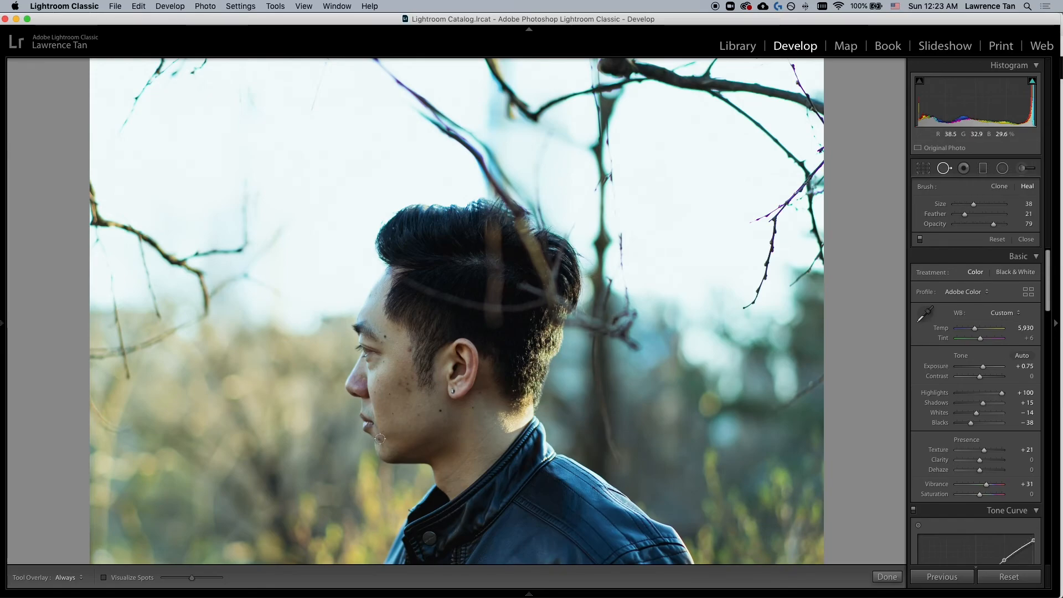
pyautogui.scroll(-2, 379, 438)
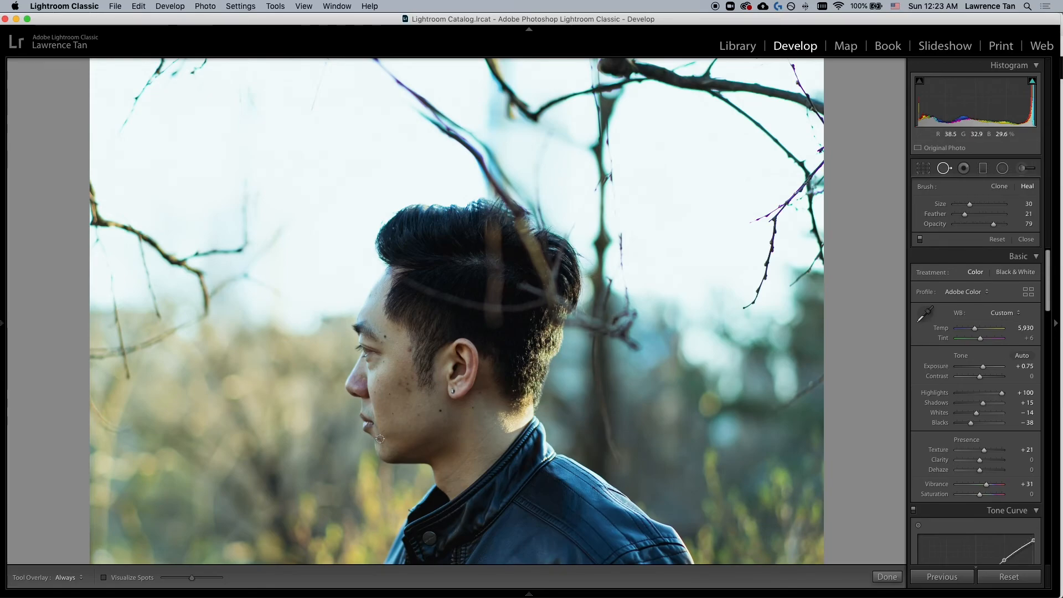
pyautogui.click(379, 438)
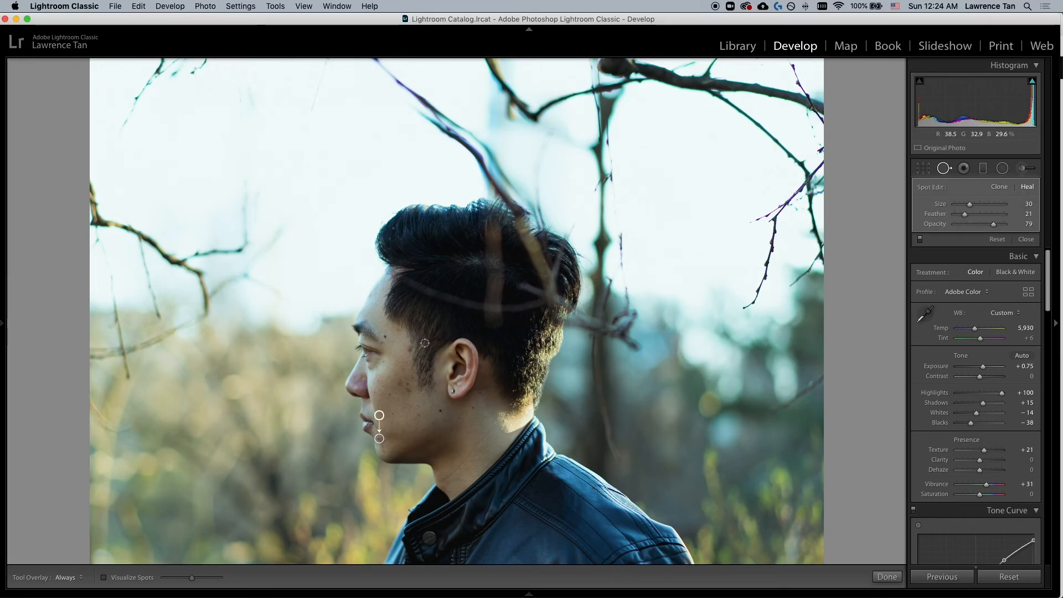
pyautogui.click(409, 348)
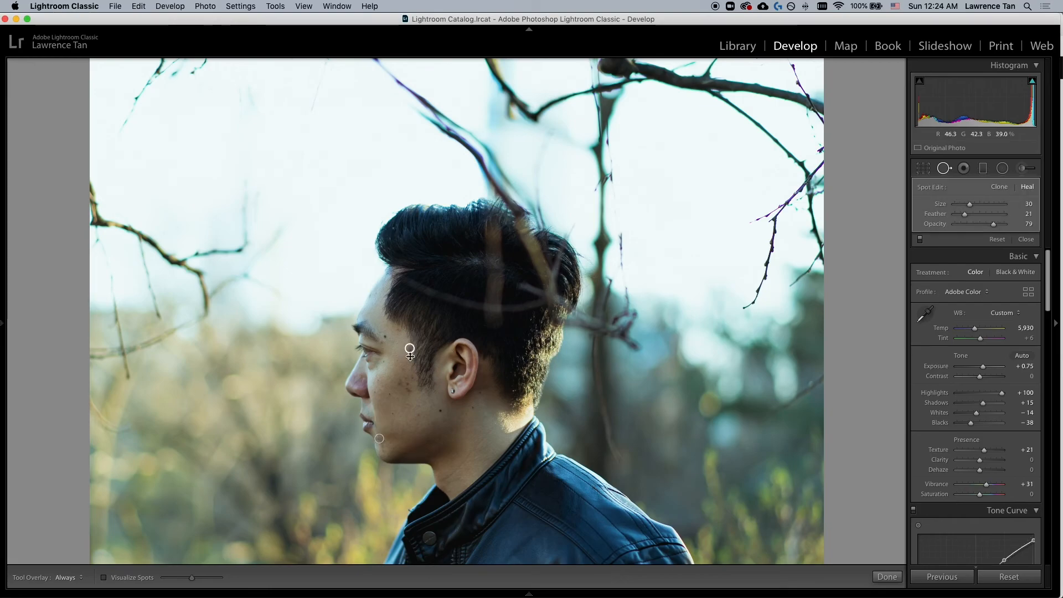
# Heal the cluster of blemishes on the man's cheek, sampling clean skin nearby, and close the Spot Removal tool
pyautogui.click(408, 388)
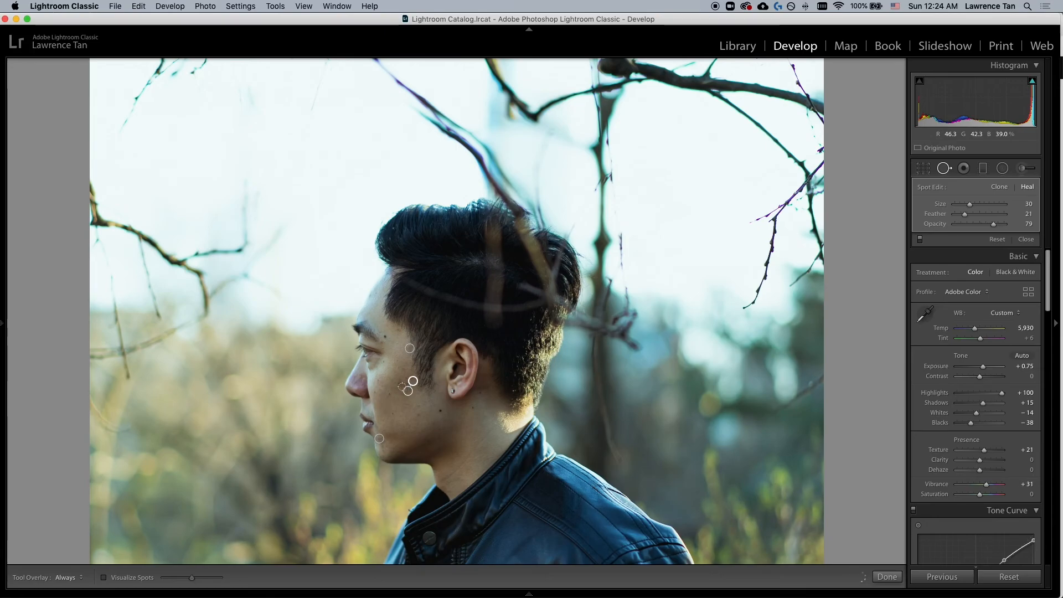
pyautogui.click(399, 383)
pyautogui.moveTo(434, 416); pyautogui.dragTo(408, 391)
pyautogui.click(408, 383)
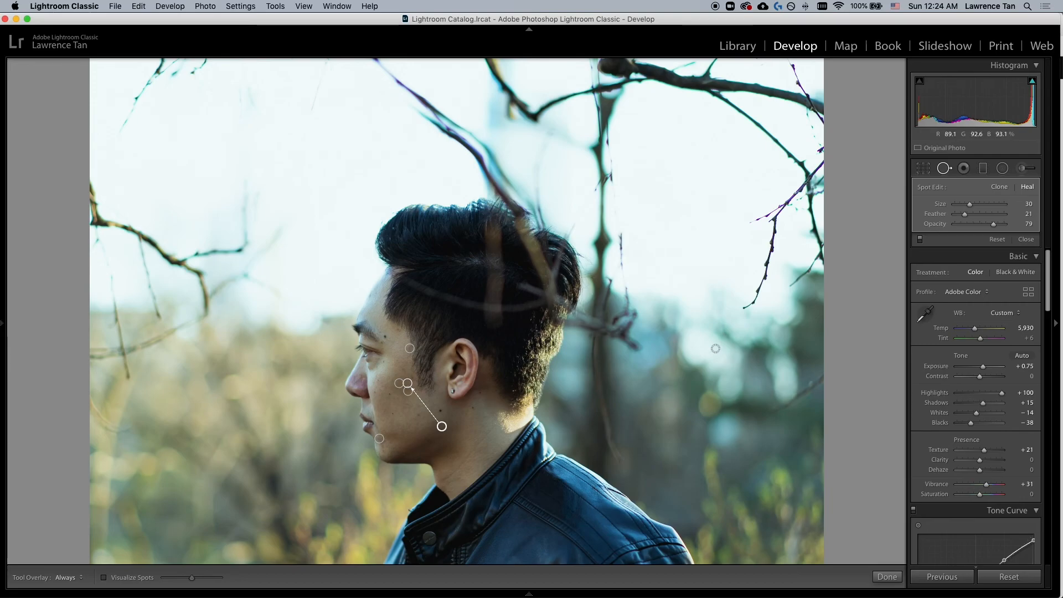
pyautogui.press('q')
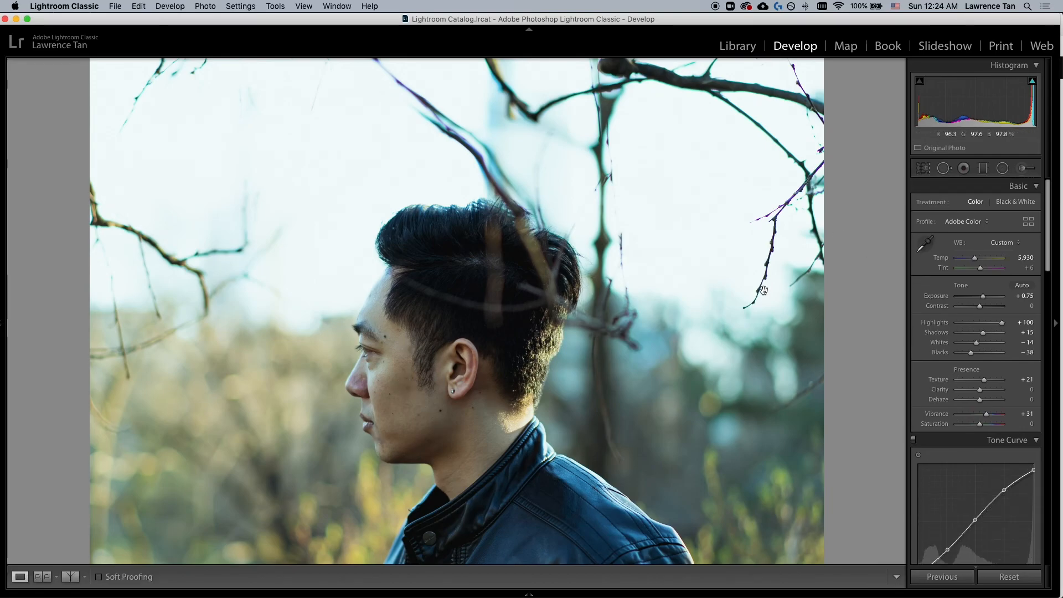
# Inspect the retouched face up close and compare the full edited portrait side by side with the reference photo
pyautogui.press('z')
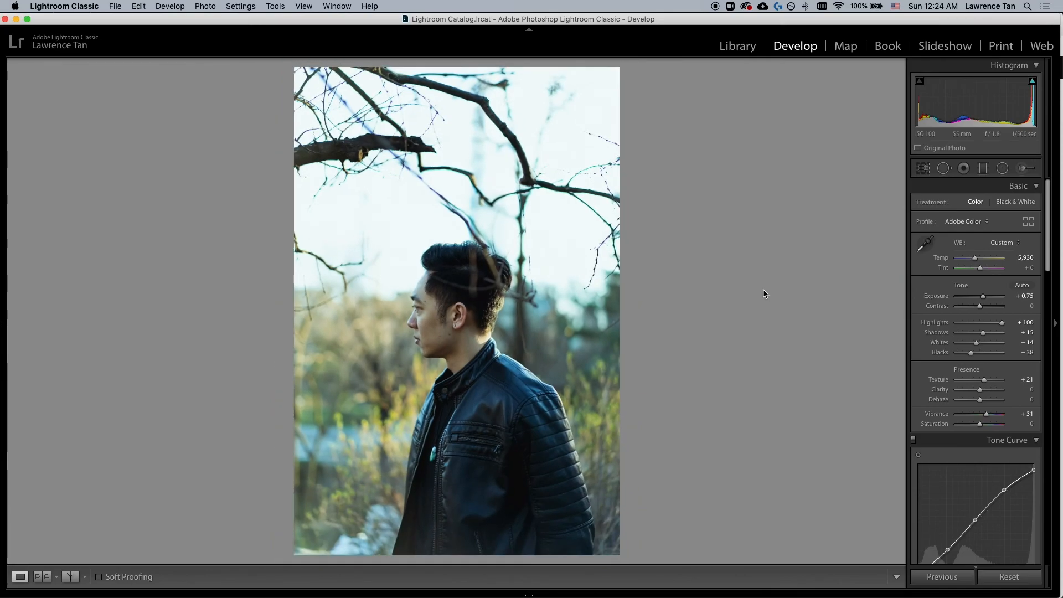
pyautogui.click(554, 330)
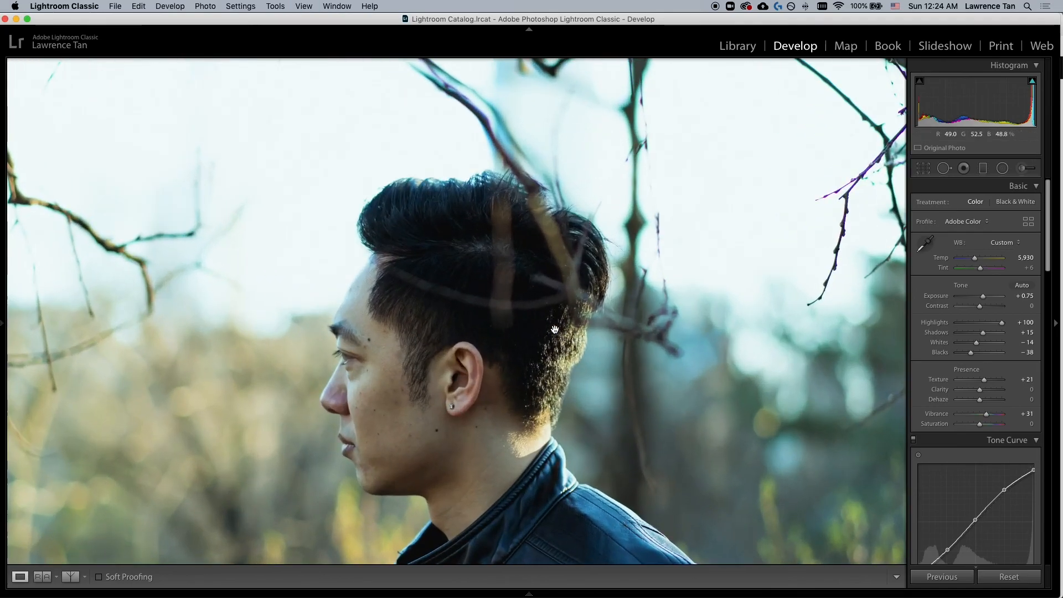
pyautogui.click(591, 384)
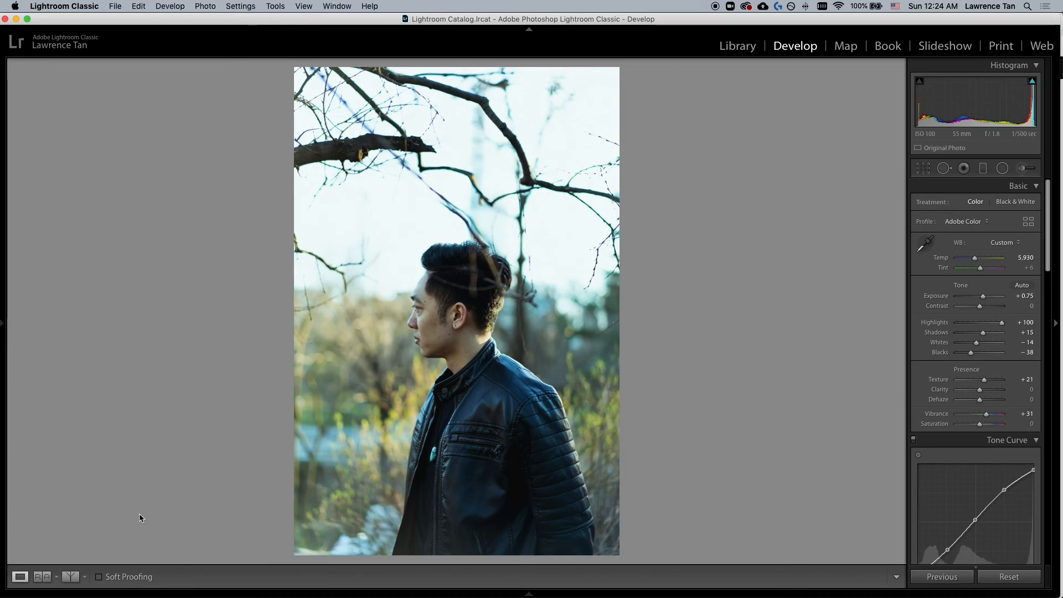
pyautogui.click(46, 577)
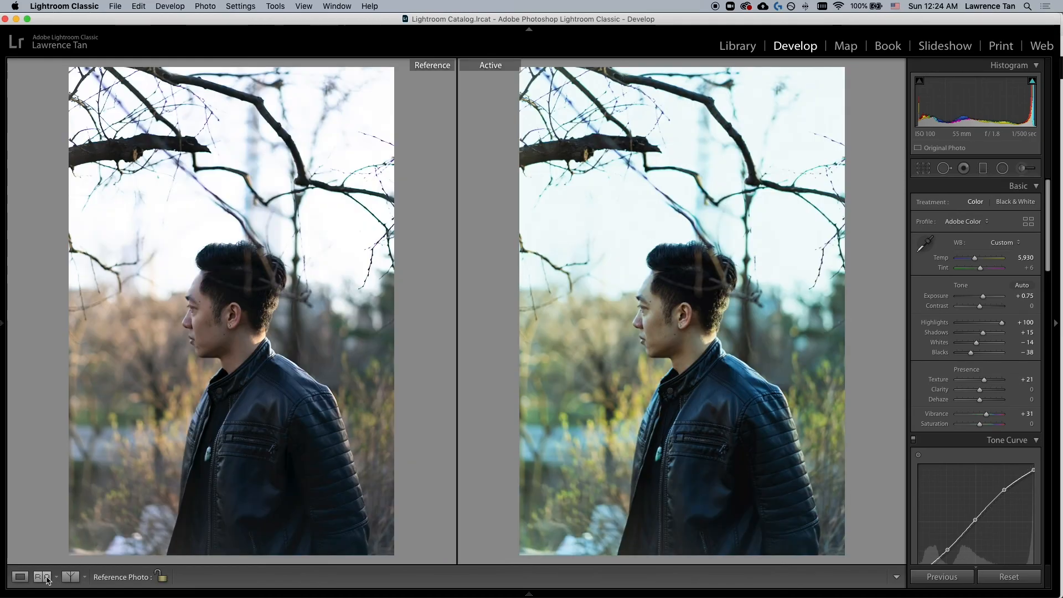